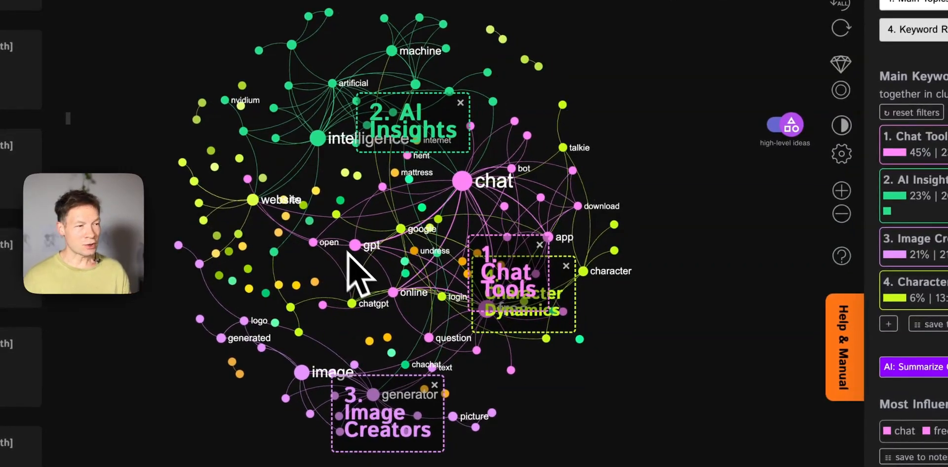
# - Switch the graph display from high-level ideas to low-level ideas
pyautogui.moveTo(373, 283); pyautogui.dragTo(351, 310)
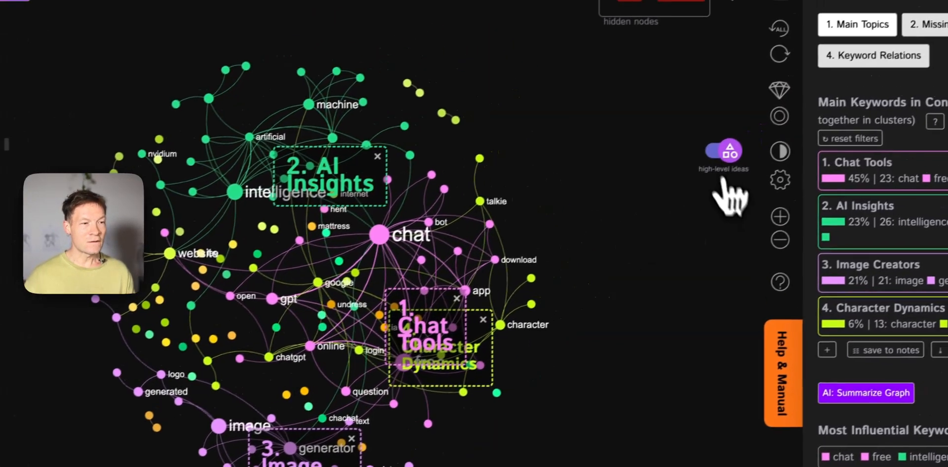
pyautogui.click(785, 127)
pyautogui.click(785, 127)
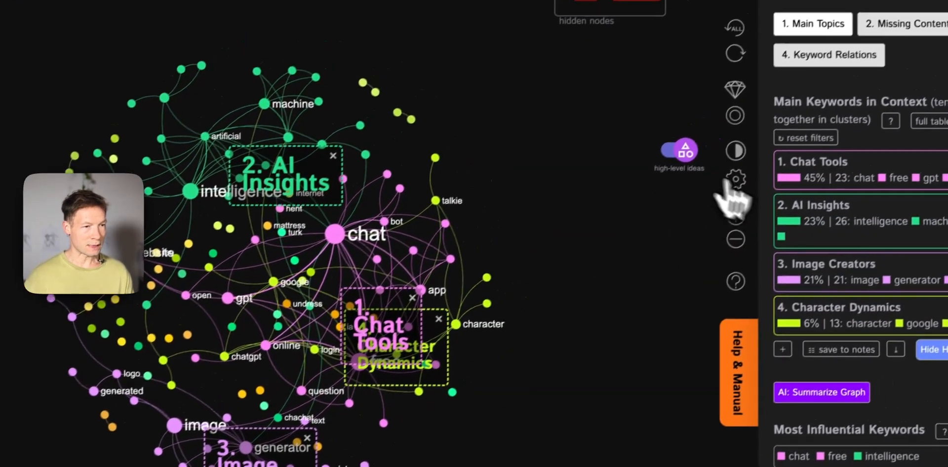
pyautogui.click(681, 151)
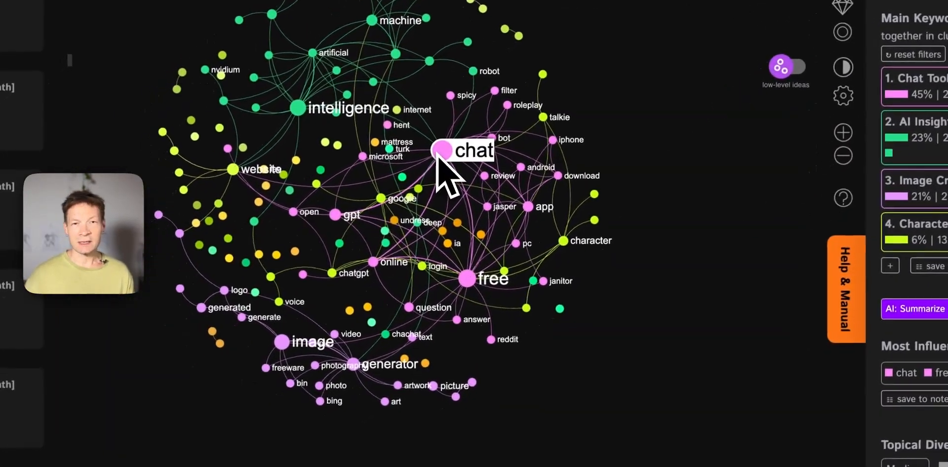
# - Highlight the shared connections of the chat and free nodes, and clear the selection
pyautogui.click(318, 246)
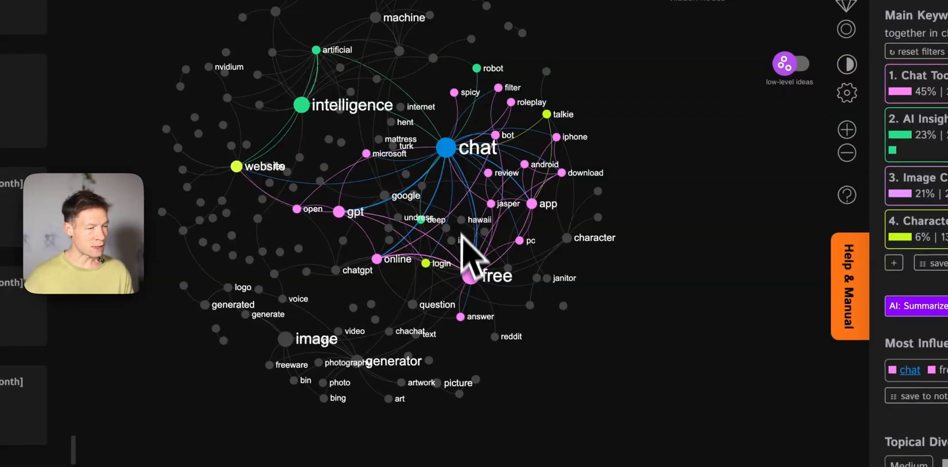
pyautogui.click(471, 276)
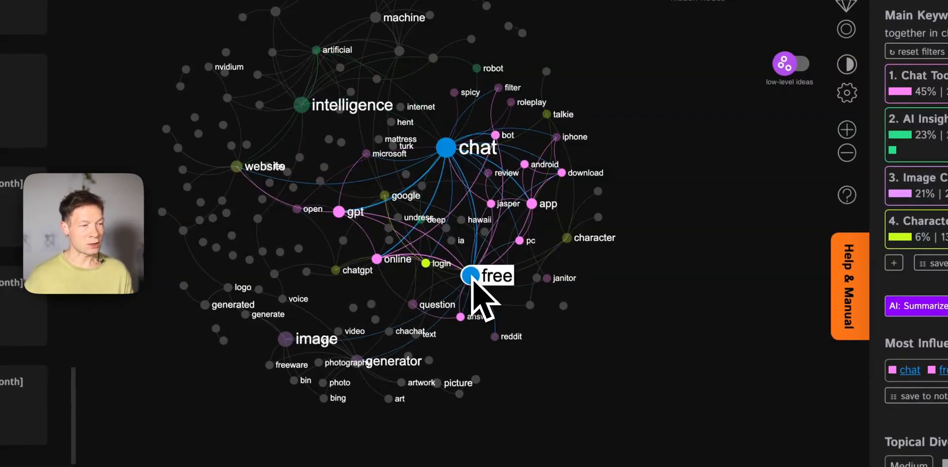
pyautogui.click(471, 276)
pyautogui.click(446, 147)
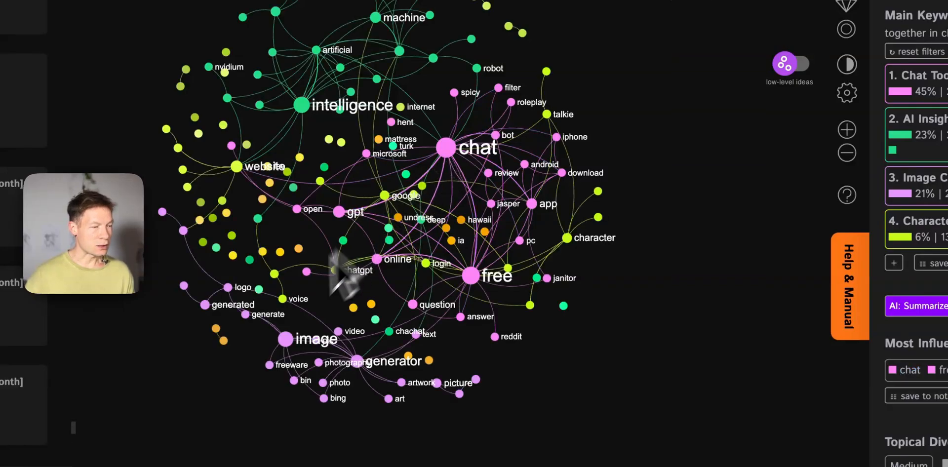
# - Highlight the shared connections of the image and generator nodes, and clear the selection
pyautogui.click(284, 339)
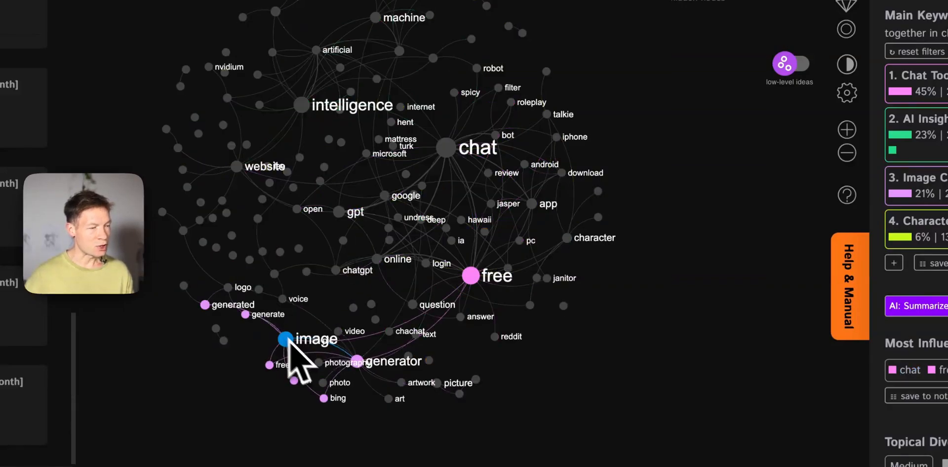
pyautogui.click(357, 362)
pyautogui.click(290, 346)
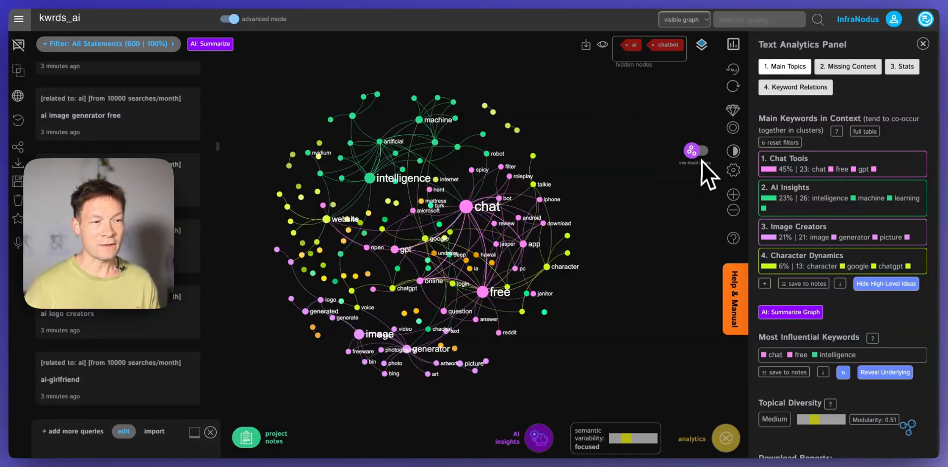
# - Inspect the keyword graph up close and switch its display back to high-level ideas
pyautogui.scroll(5, 485, 242)
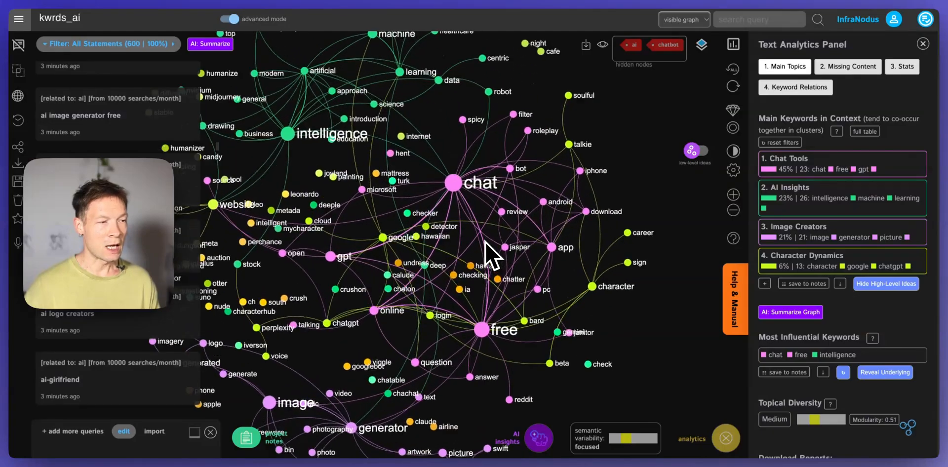
pyautogui.scroll(-5, 485, 242)
pyautogui.click(695, 150)
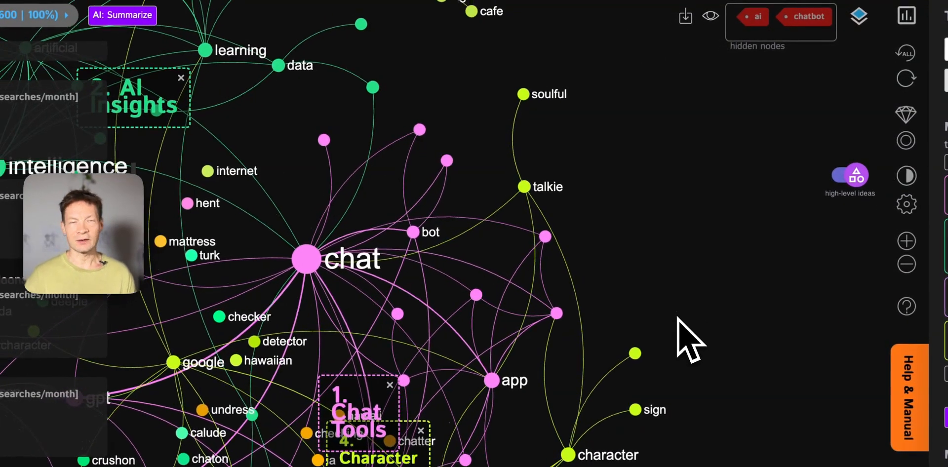
pyautogui.scroll(-5, 690, 340)
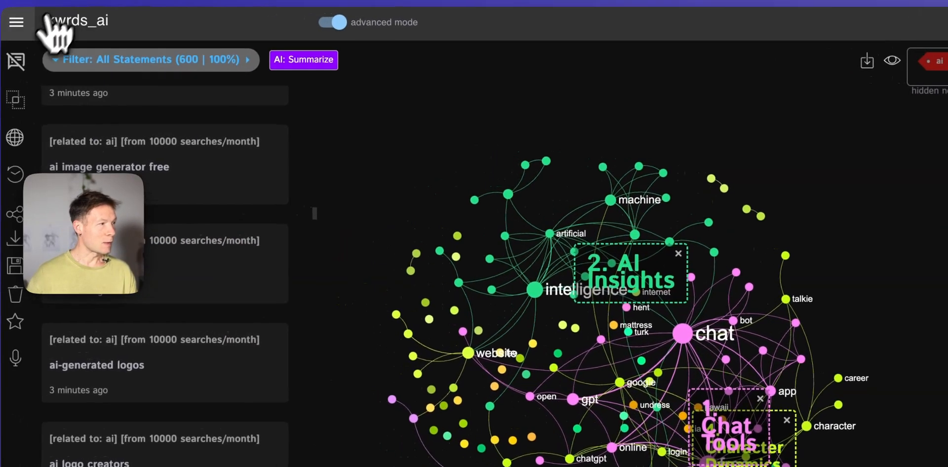
# - Start a new market and SEO analysis from the apps page, using Related Search Queries under Informational Demand as the source
pyautogui.click(30, 27)
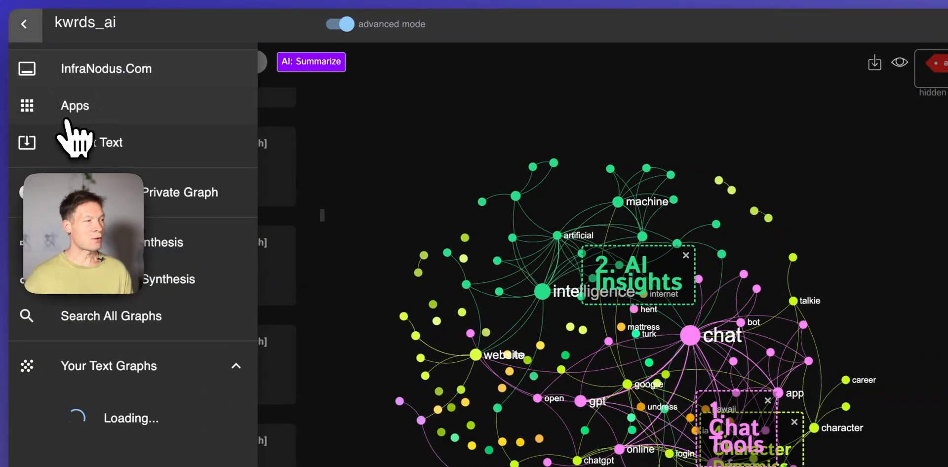
pyautogui.click(73, 106)
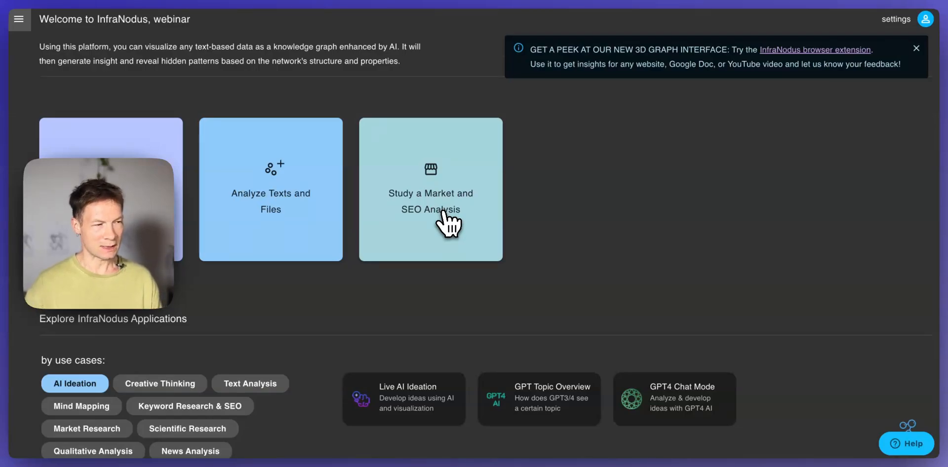
pyautogui.click(443, 213)
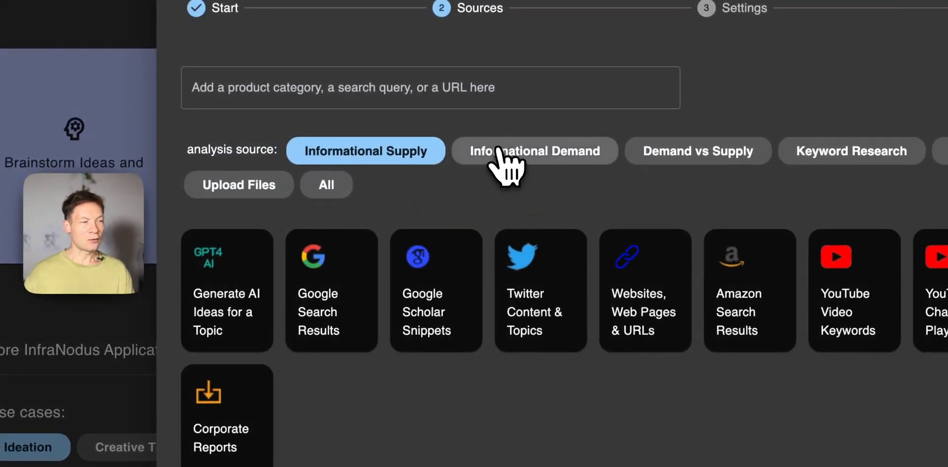
pyautogui.click(496, 150)
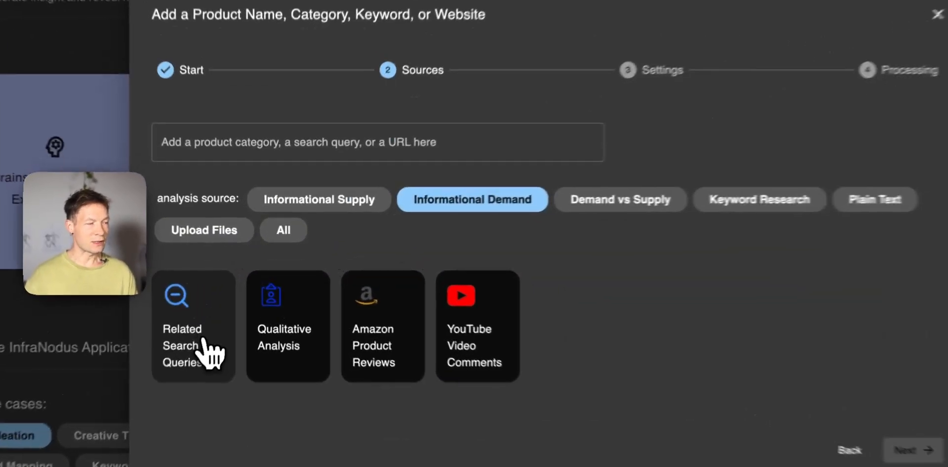
pyautogui.click(222, 319)
# - Enter "ai" as the search query and visualize the related searches as a graph
pyautogui.click(278, 165)
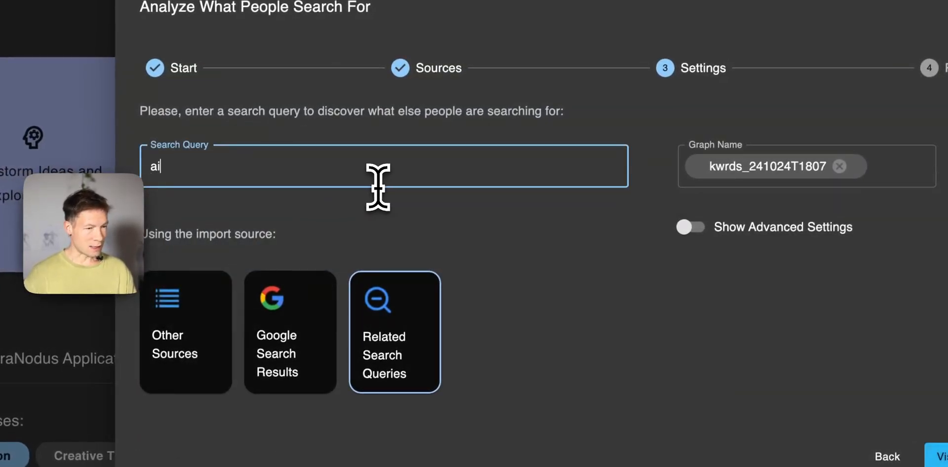
pyautogui.write('ai')
pyautogui.click(940, 457)
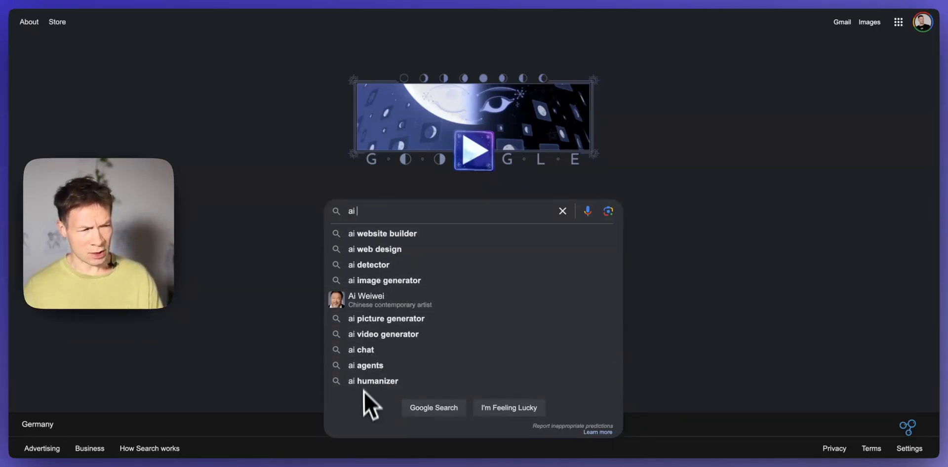
# - Run a Google search for "ai" and look through the first results page
pyautogui.press('Return')
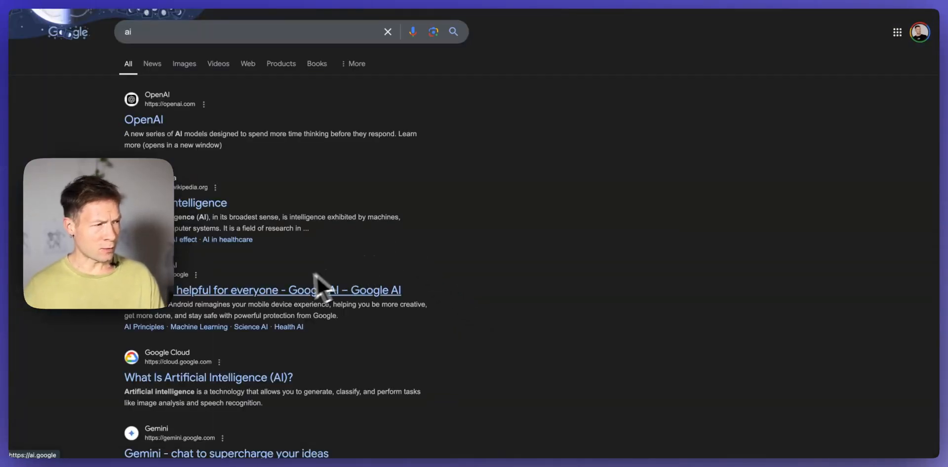
pyautogui.scroll(-15, 296, 282)
pyautogui.scroll(-10, 295, 295)
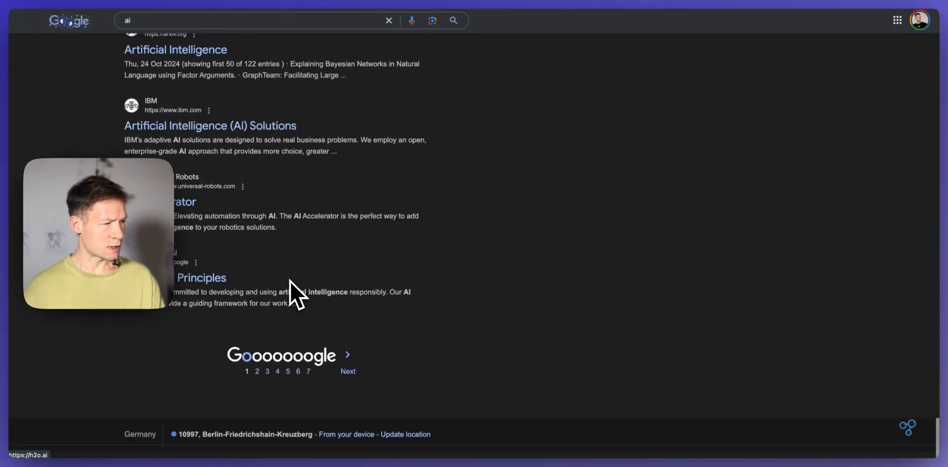
pyautogui.scroll(20, 296, 295)
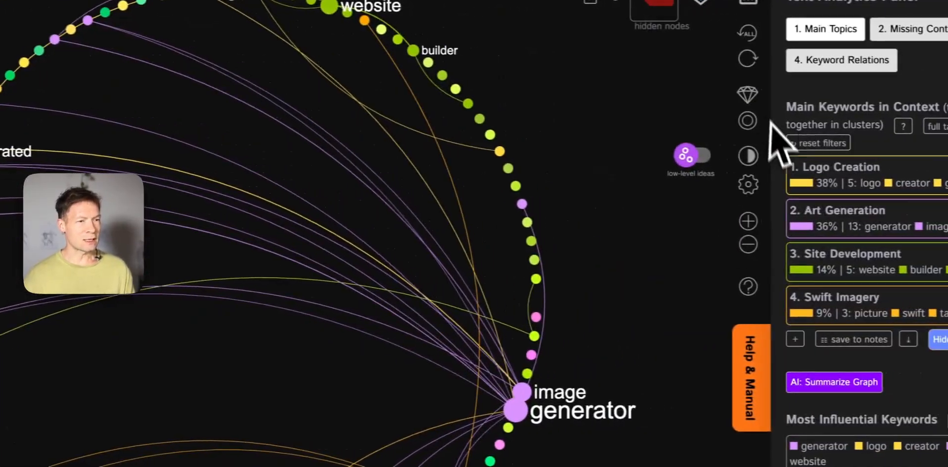
# - Rearrange the new keyword graph from the circular layout into spread-out topic clusters
pyautogui.click(747, 96)
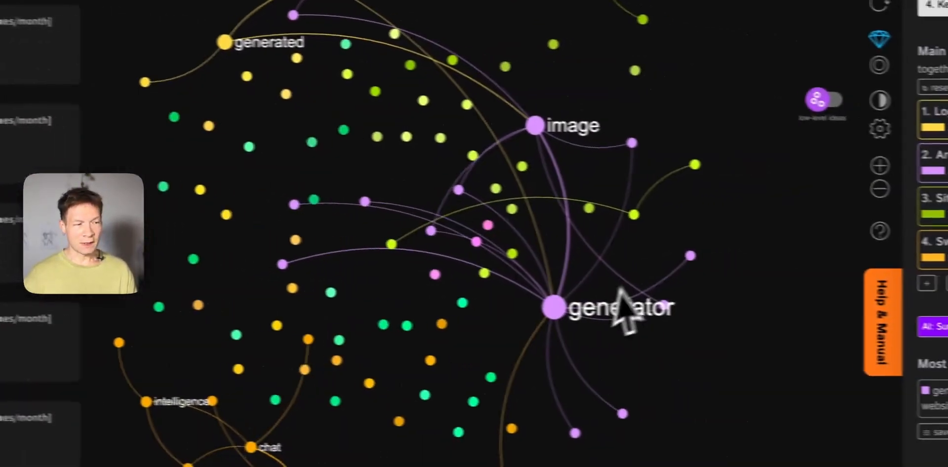
pyautogui.click(405, 363)
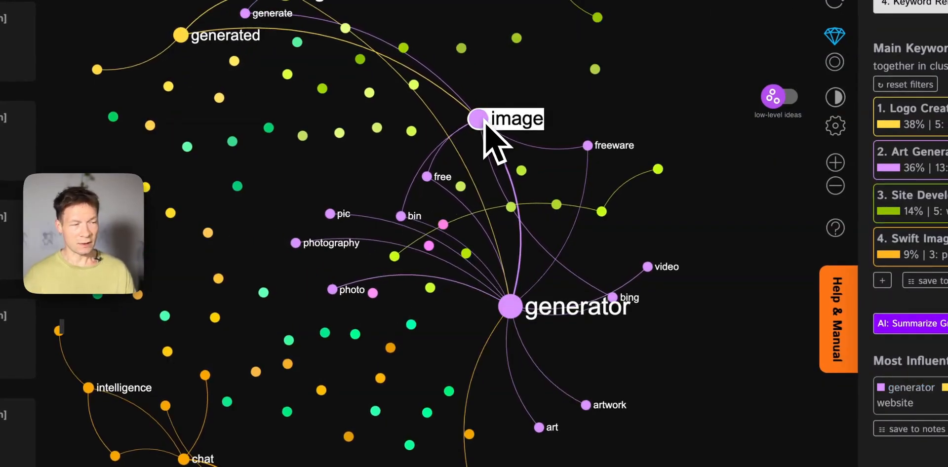
# - Select the image and generator nodes to examine their shared connections, and clear the selection
pyautogui.click(485, 123)
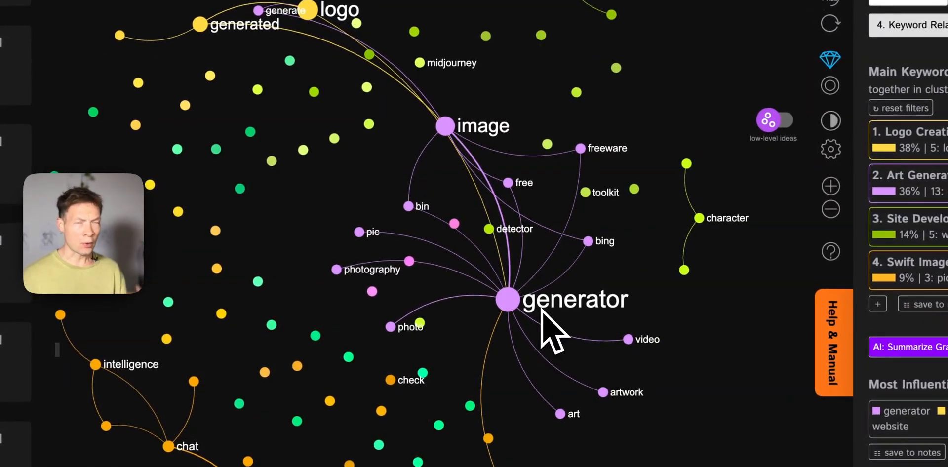
pyautogui.click(446, 126)
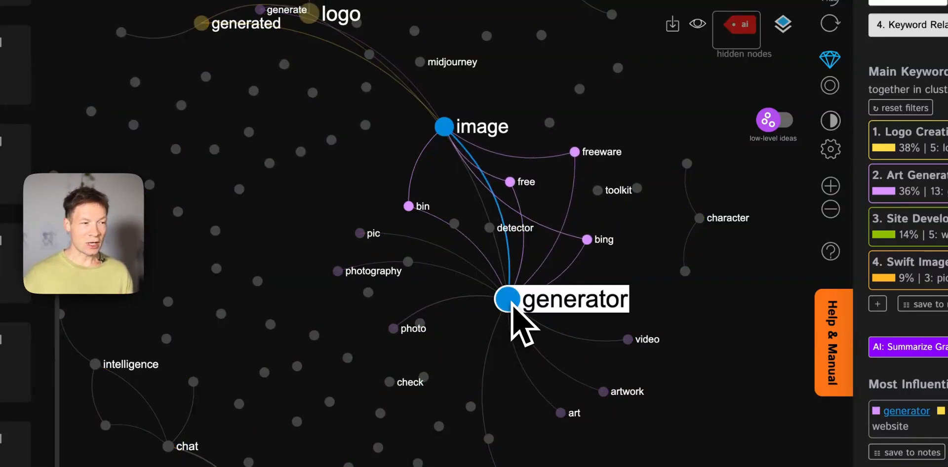
pyautogui.click(443, 129)
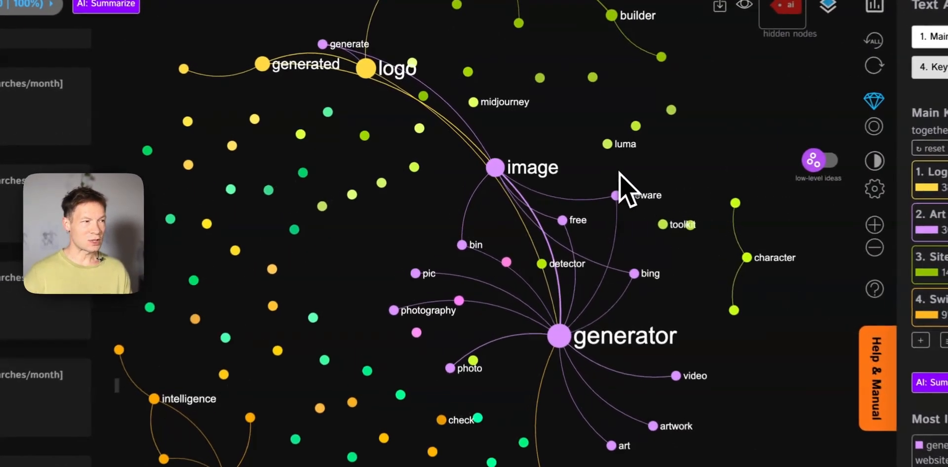
# - Select the website and creator nodes together, save them to the project notes, and clear the selection
pyautogui.moveTo(611, 203); pyautogui.dragTo(599, 245)
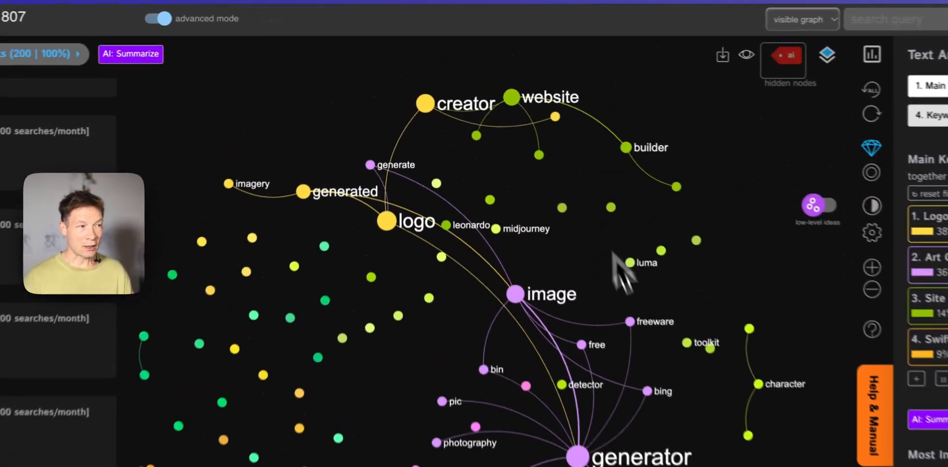
pyautogui.click(427, 137)
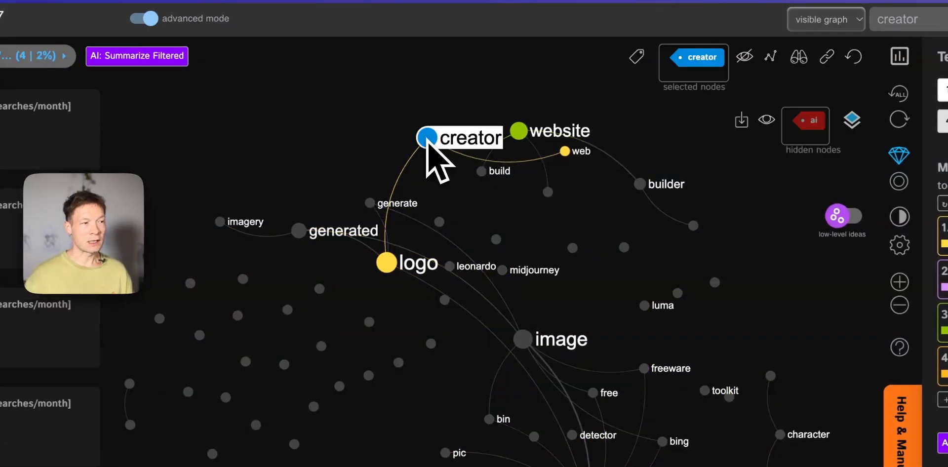
pyautogui.keyDown('shift'); pyautogui.click(519, 131); pyautogui.keyUp('shift')
pyautogui.click(438, 137)
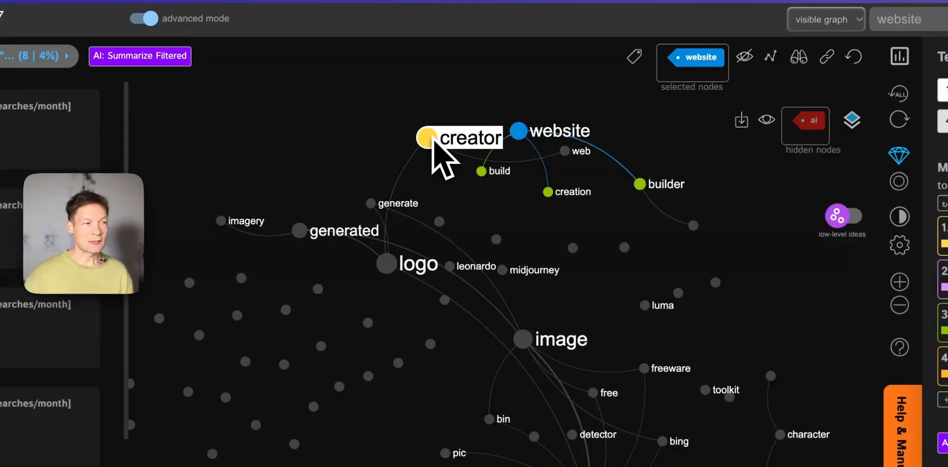
pyautogui.click(519, 132)
pyautogui.click(518, 131)
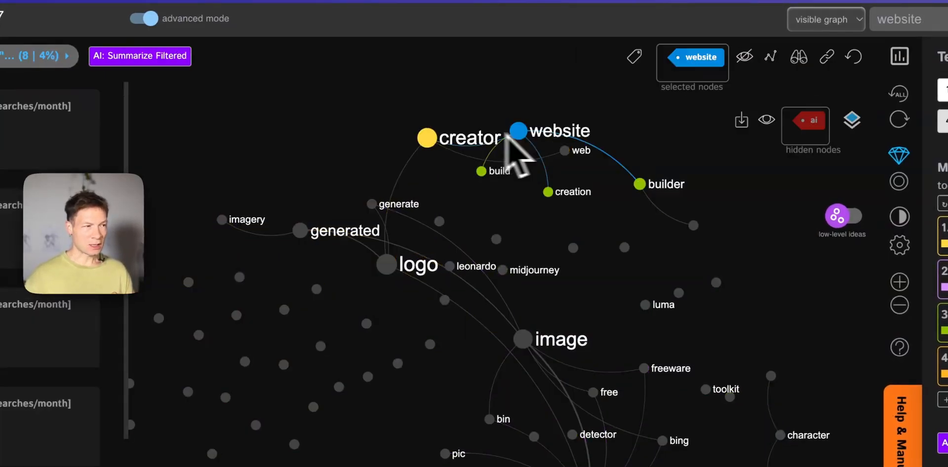
pyautogui.keyDown('shift'); pyautogui.click(427, 138); pyautogui.keyUp('shift')
pyautogui.click(572, 57)
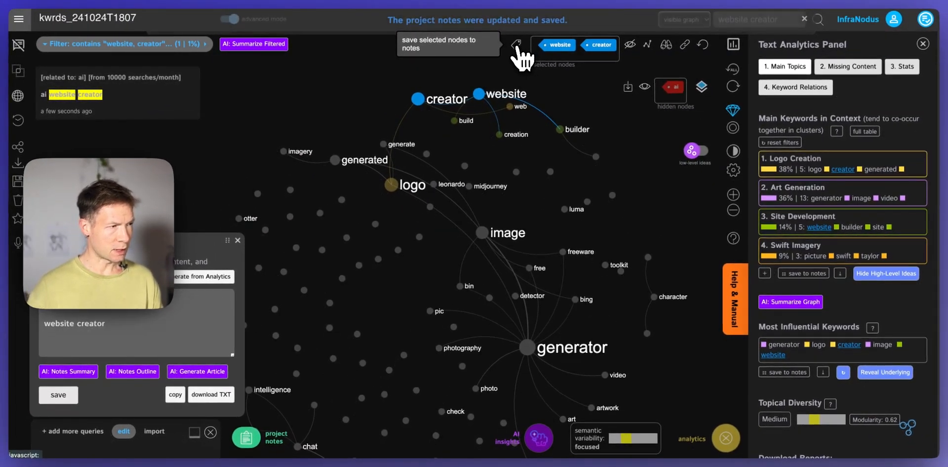
pyautogui.click(230, 19)
pyautogui.click(230, 18)
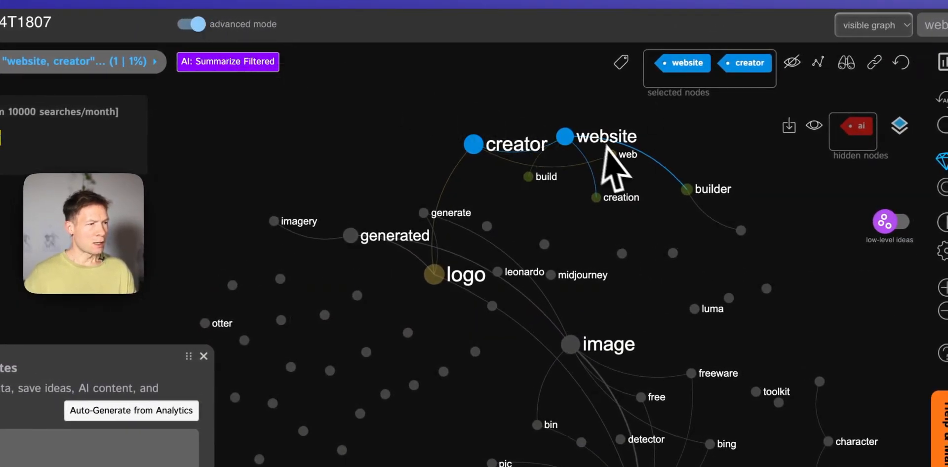
pyautogui.click(571, 142)
pyautogui.click(475, 148)
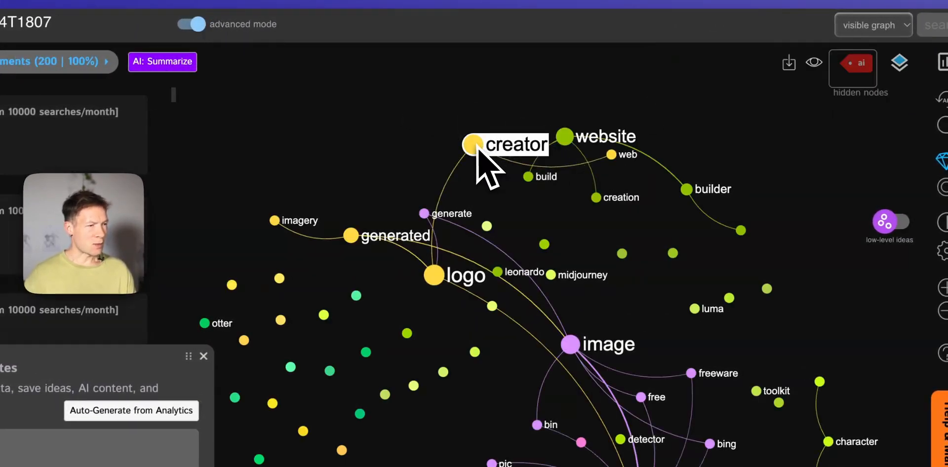
# - Save the logo and generated nodes together to the project notes and clear the selection
pyautogui.click(434, 278)
pyautogui.click(351, 236)
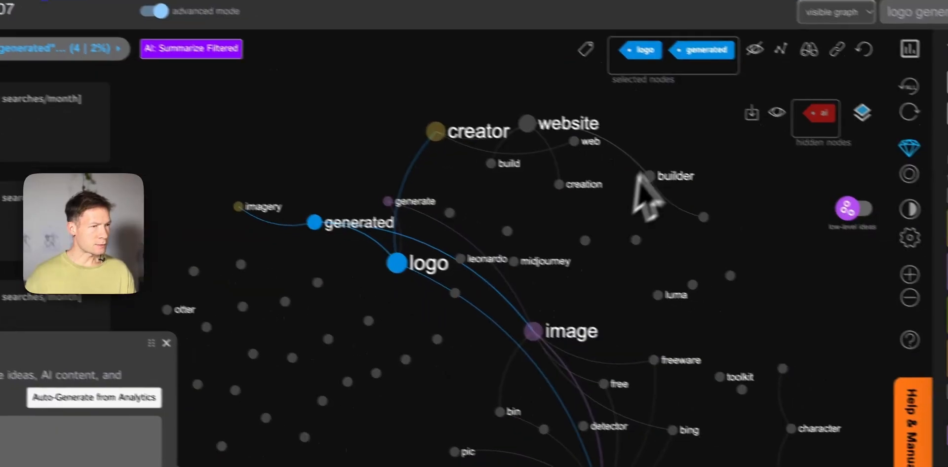
pyautogui.click(549, 44)
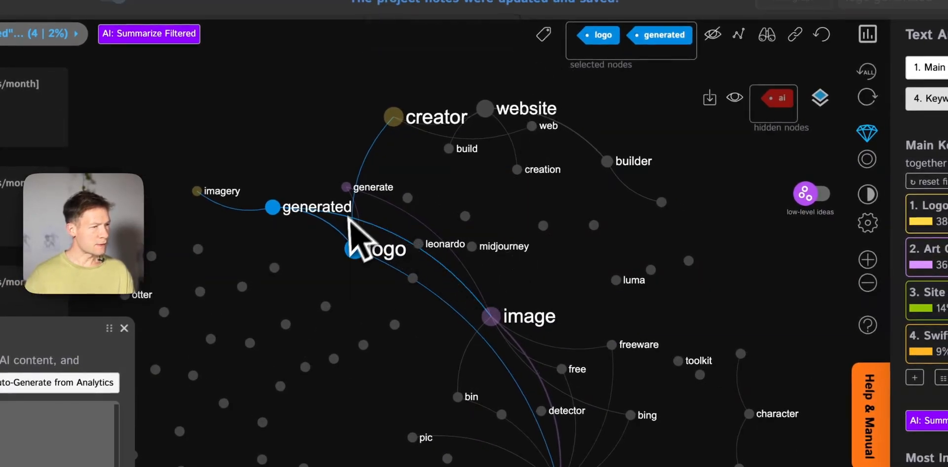
pyautogui.click(360, 258)
pyautogui.click(275, 209)
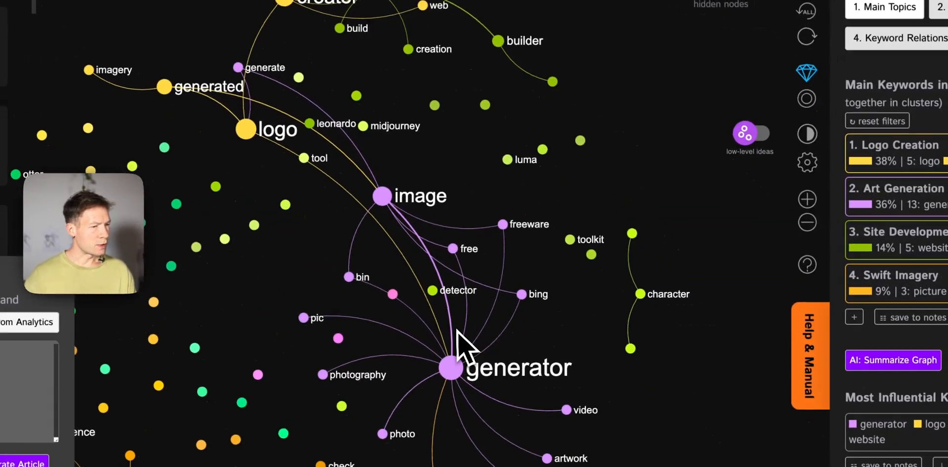
# - Select the image and generator nodes together, save them to the project notes, and clear the selection
pyautogui.click(375, 195)
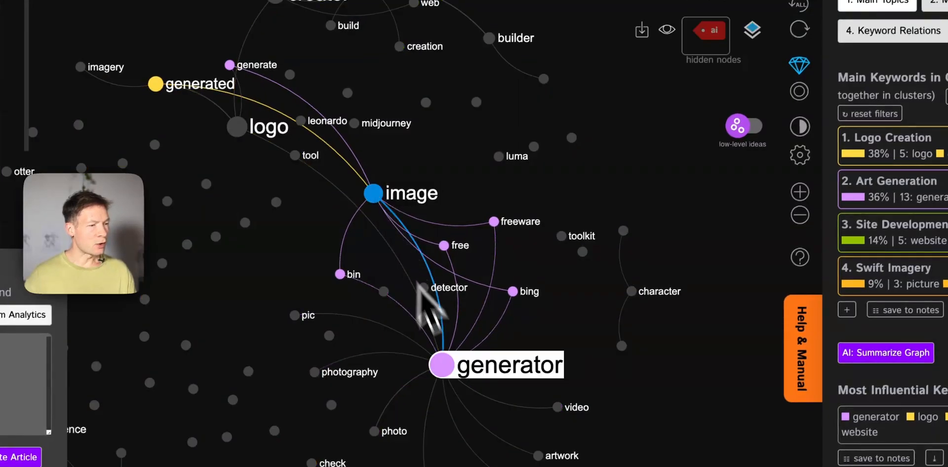
pyautogui.click(444, 368)
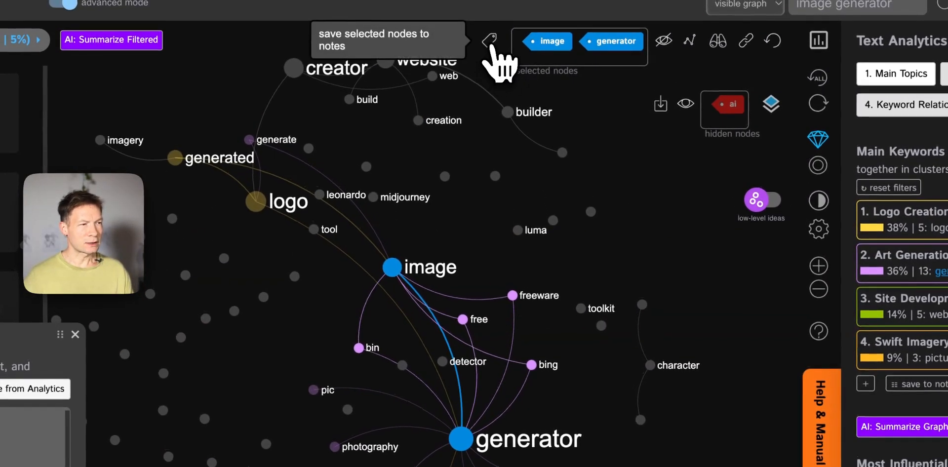
pyautogui.click(490, 44)
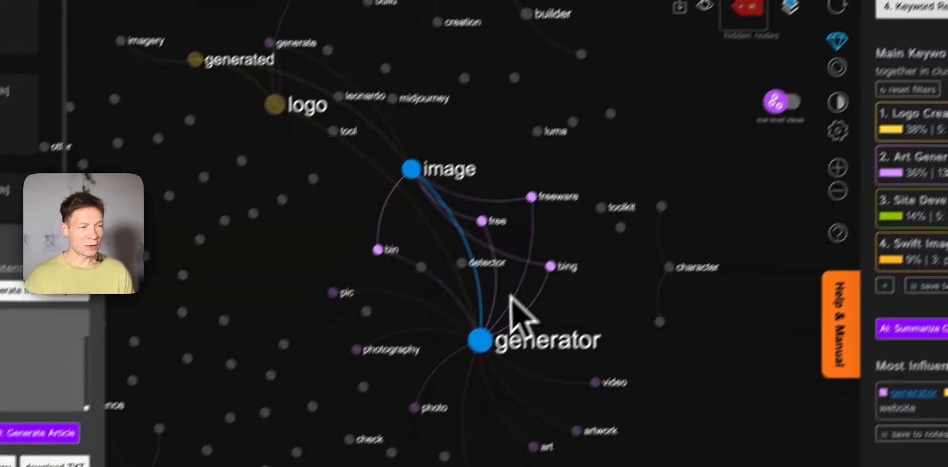
pyautogui.click(461, 439)
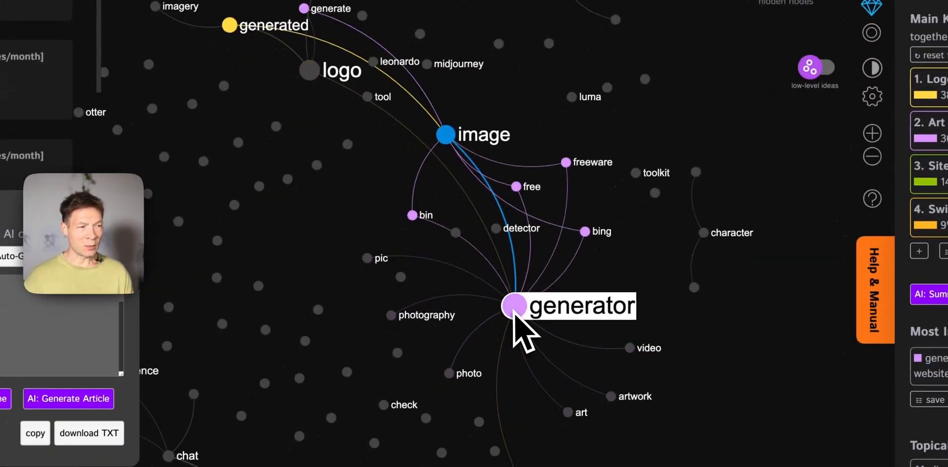
pyautogui.click(446, 136)
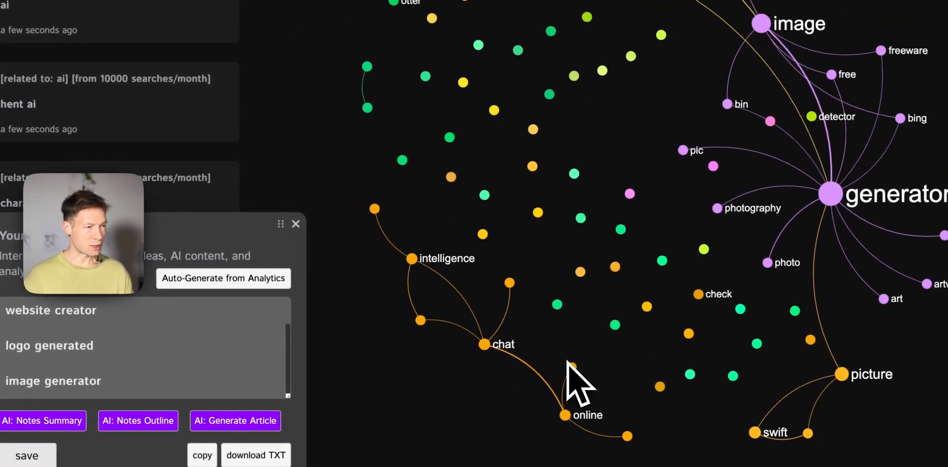
# - Select the chat and intelligence nodes together and close the project notes to read the matching search query
pyautogui.moveTo(568, 363); pyautogui.dragTo(540, 365)
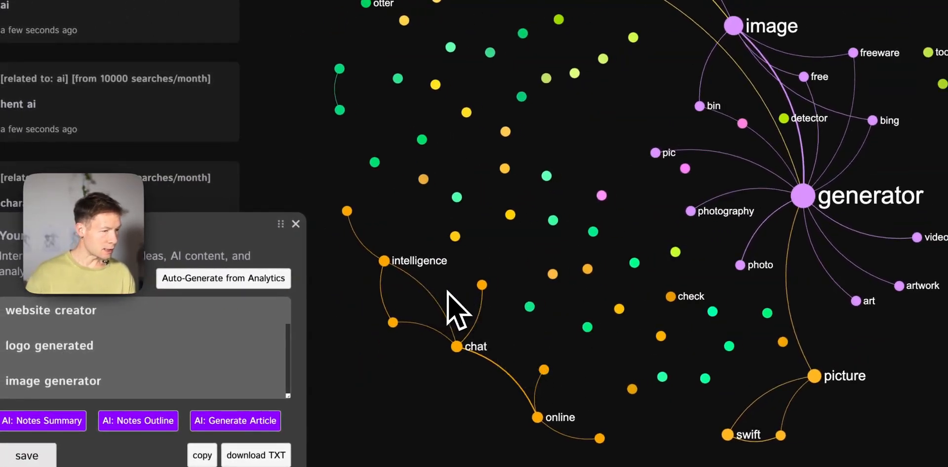
pyautogui.click(482, 356)
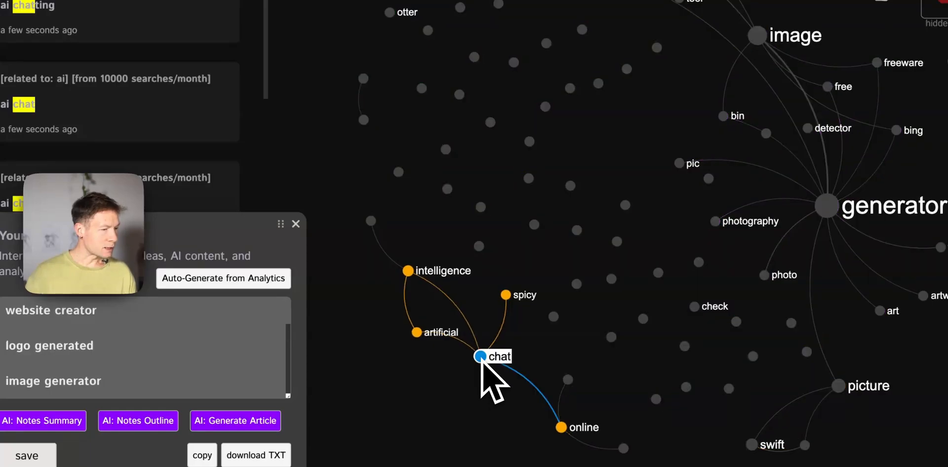
pyautogui.click(409, 271)
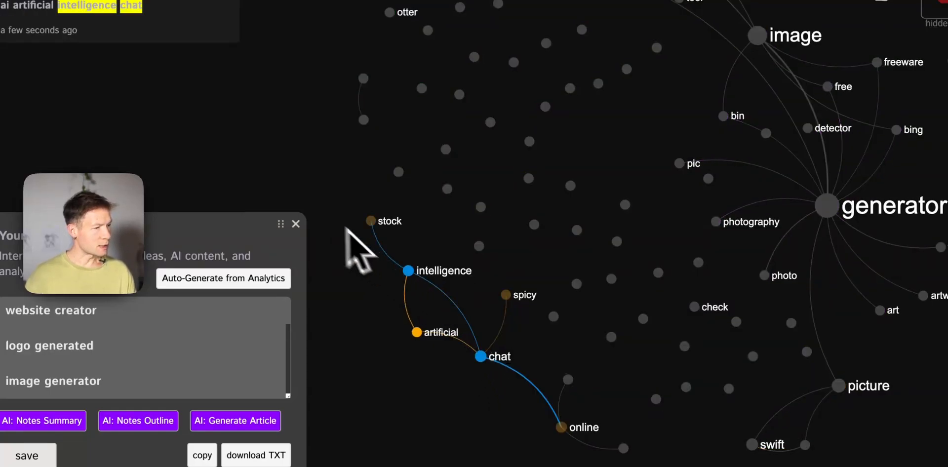
pyautogui.click(295, 223)
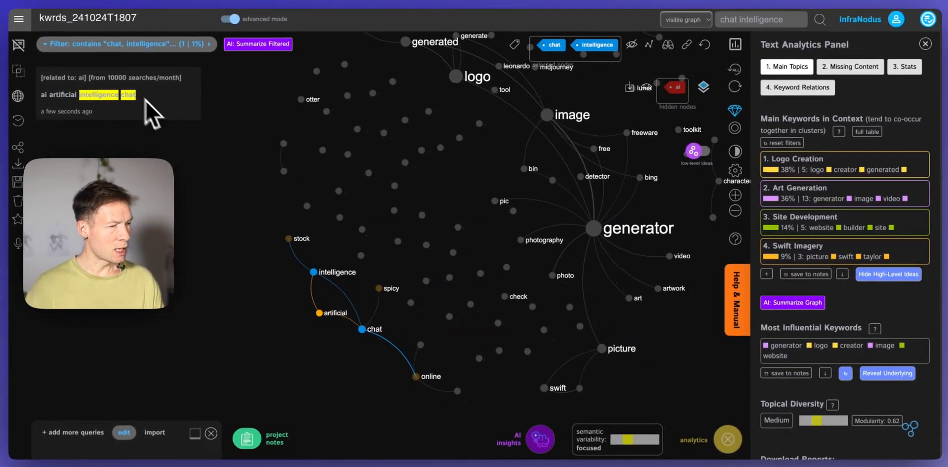
# - Reselect the nodes in the order chat, artificial, intelligence, save them to the project notes, then close the notes and clear the selection
pyautogui.click(319, 313)
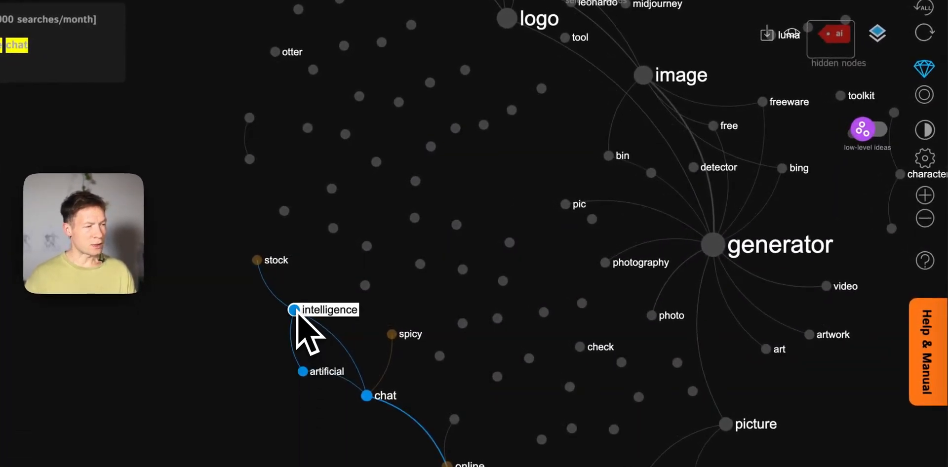
pyautogui.click(304, 373)
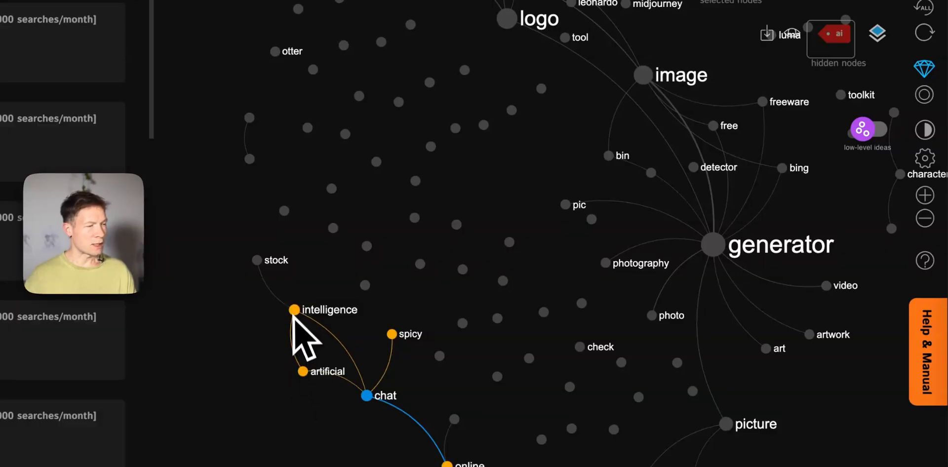
pyautogui.click(302, 371)
pyautogui.click(294, 310)
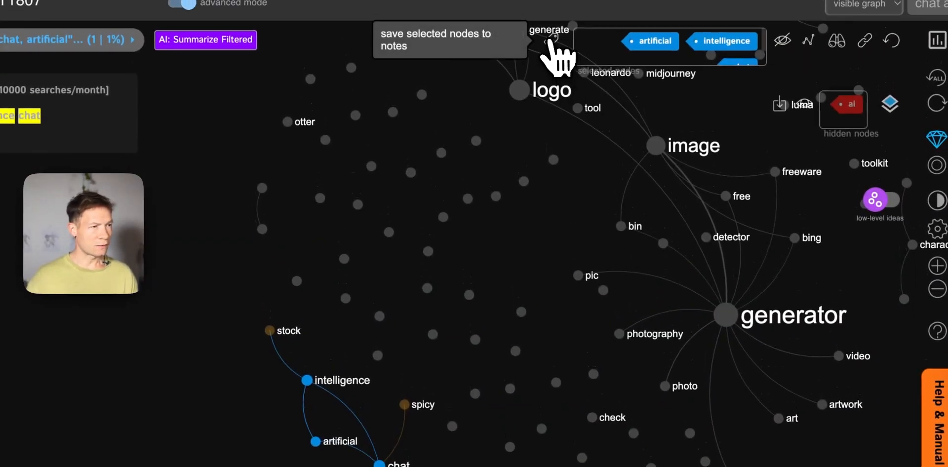
pyautogui.click(551, 45)
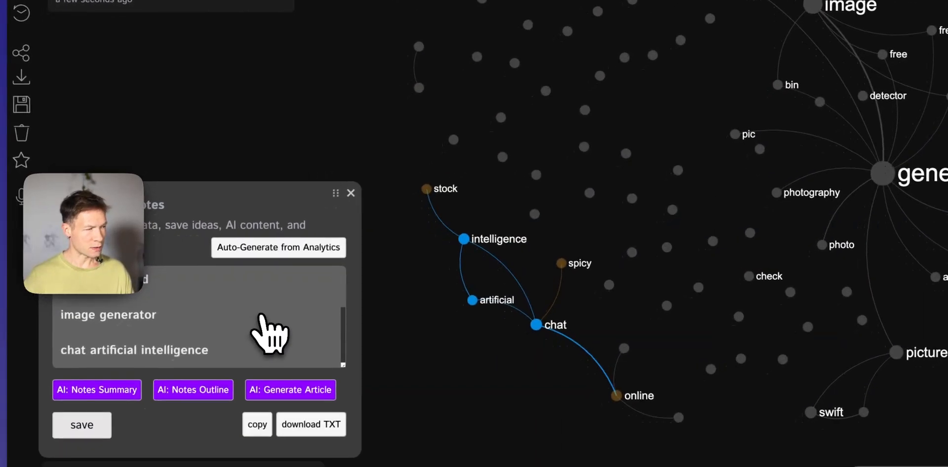
pyautogui.scroll(1, 54, 448)
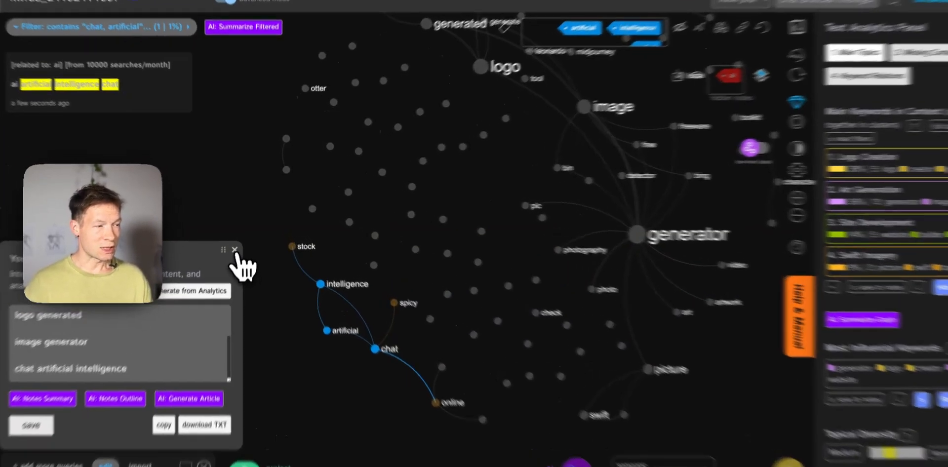
pyautogui.click(238, 240)
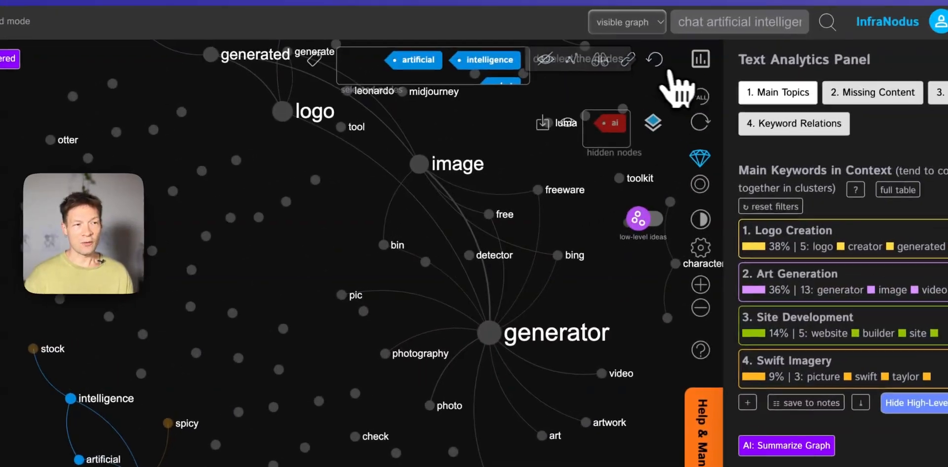
pyautogui.click(656, 62)
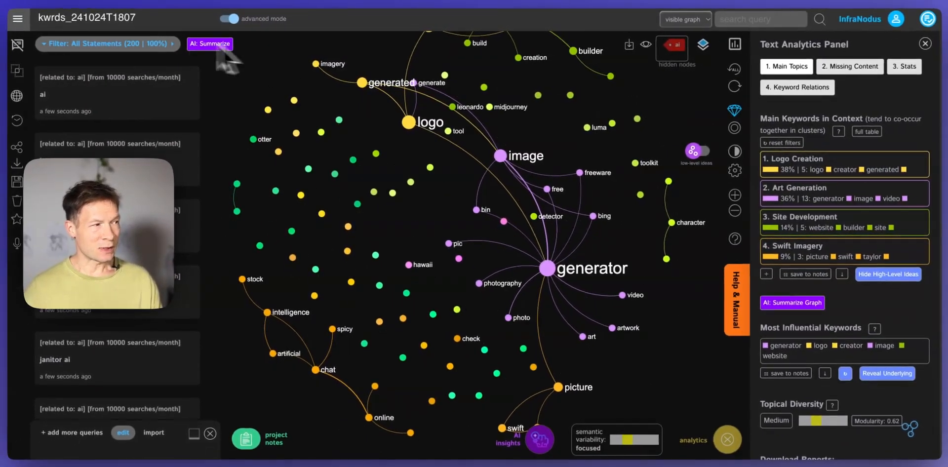
# - Filter the statements by the tag [from 10000 searches/month] and look through the matching search queries
pyautogui.moveTo(139, 58)
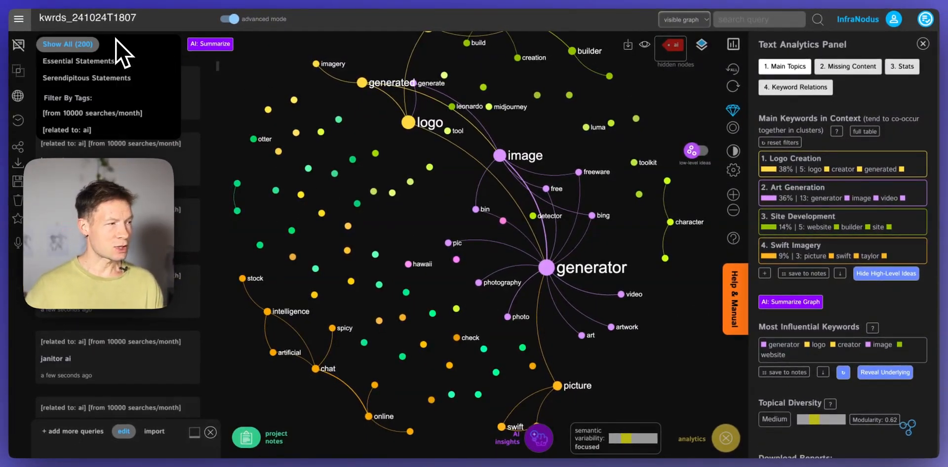
pyautogui.moveTo(120, 45)
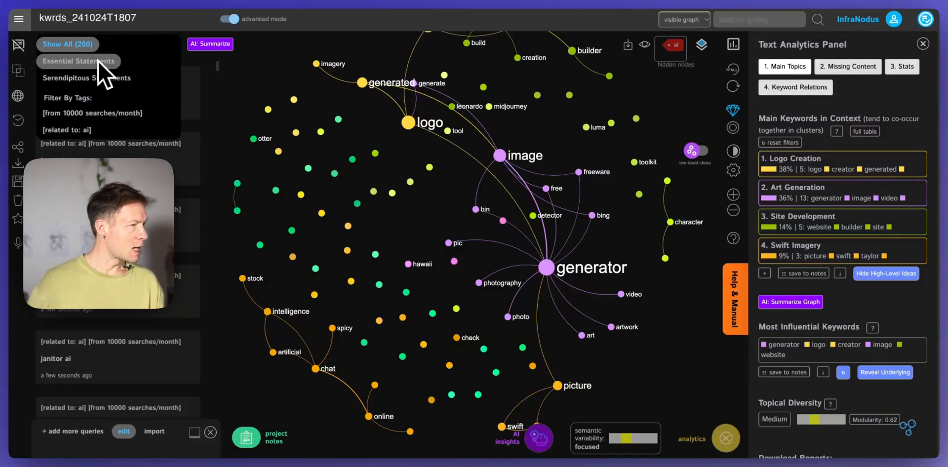
pyautogui.click(98, 118)
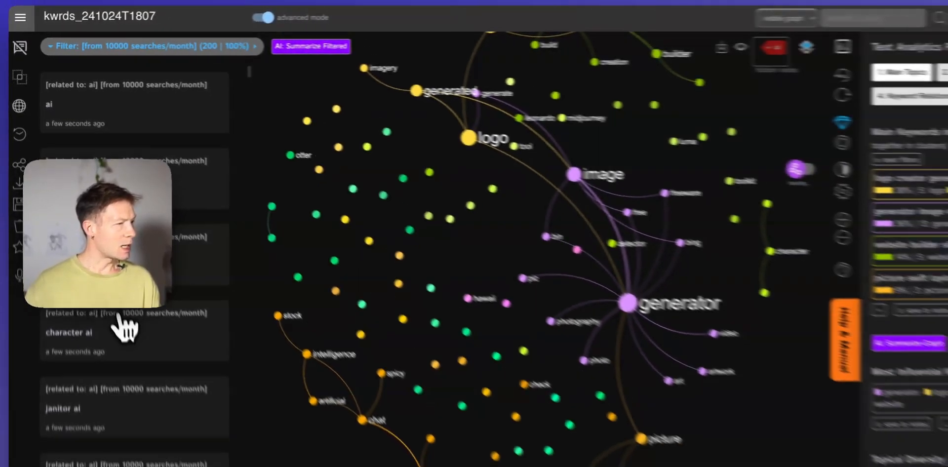
pyautogui.scroll(-5, 121, 324)
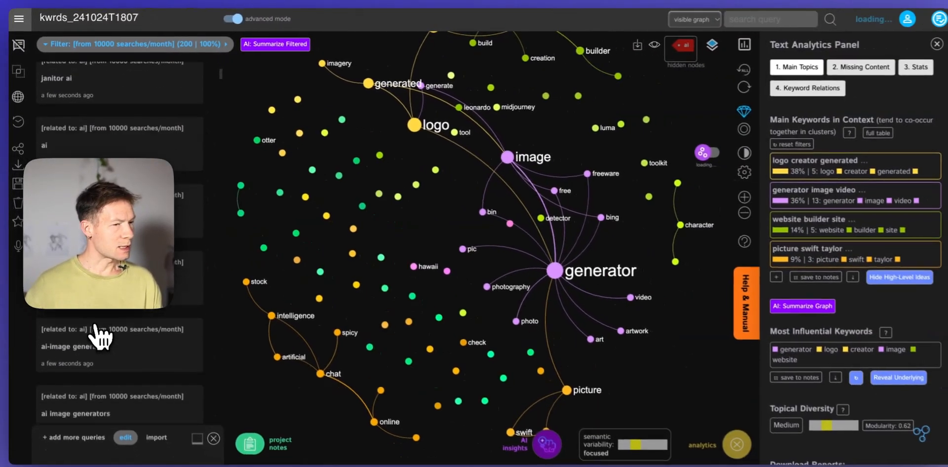
pyautogui.scroll(-3, 101, 337)
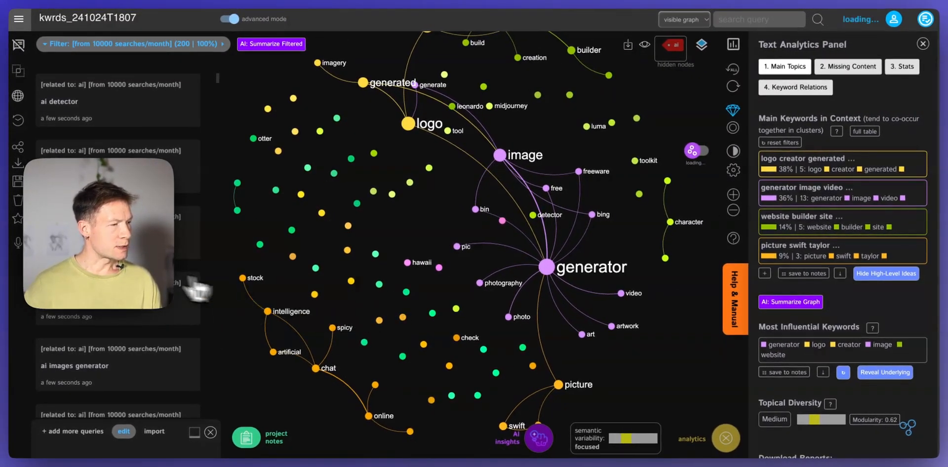
pyautogui.scroll(-5, 197, 288)
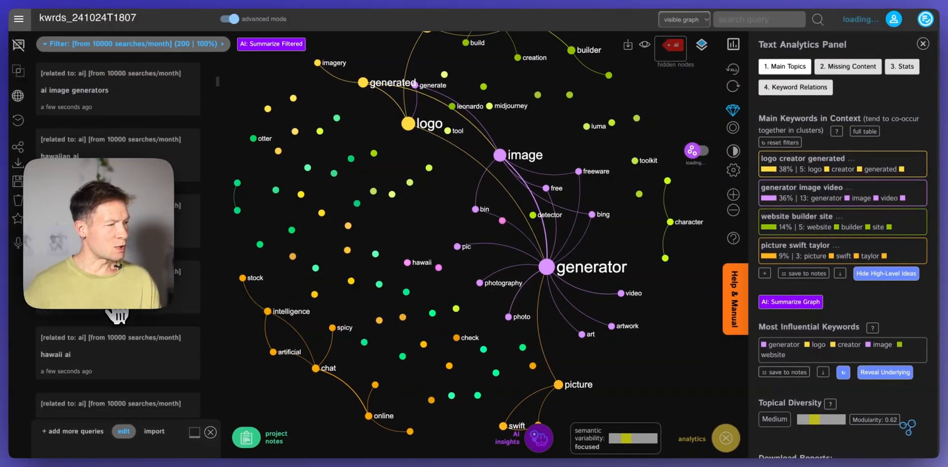
# - Select the character and career nodes to examine their connection, and clear the selection
pyautogui.rightClick(543, 272)
pyautogui.press('Escape')
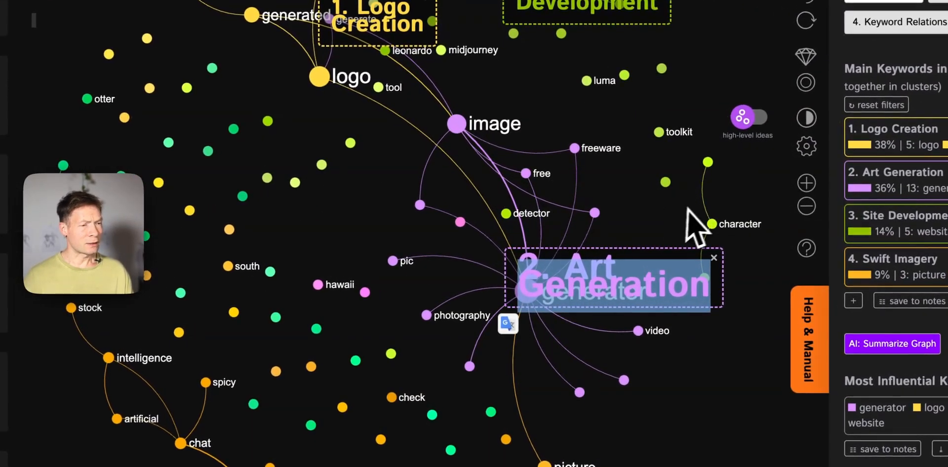
pyautogui.click(647, 215)
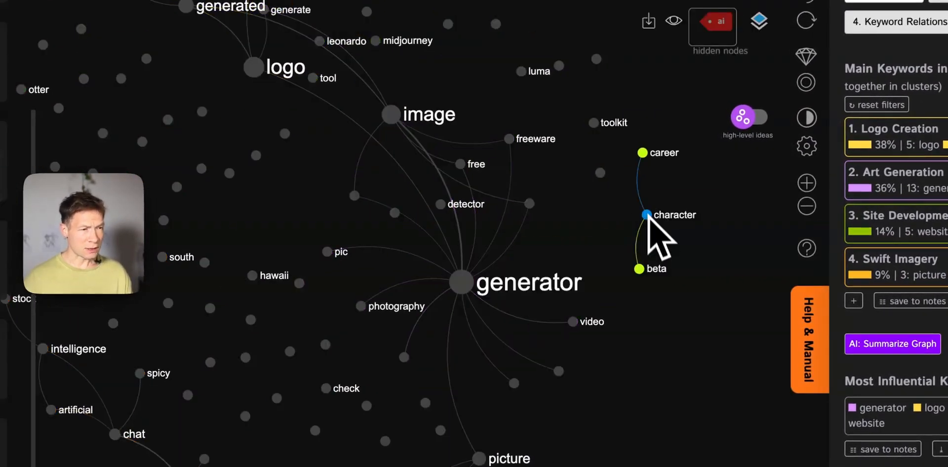
pyautogui.click(642, 153)
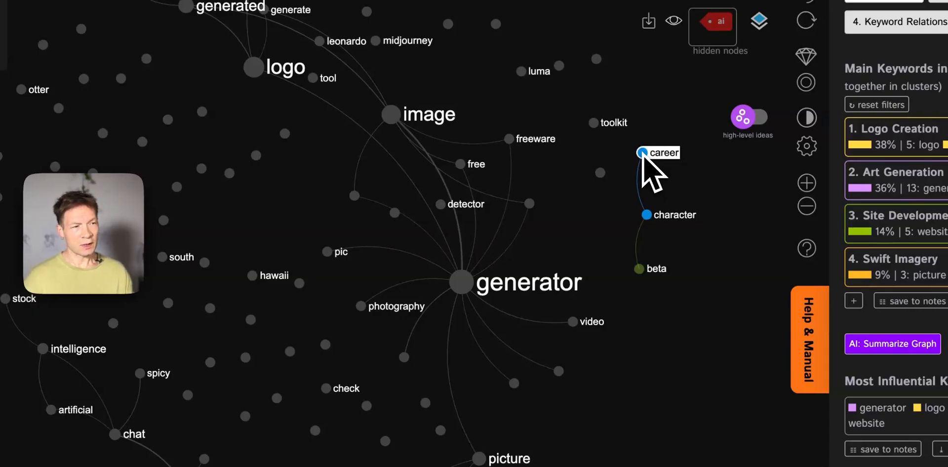
pyautogui.click(645, 217)
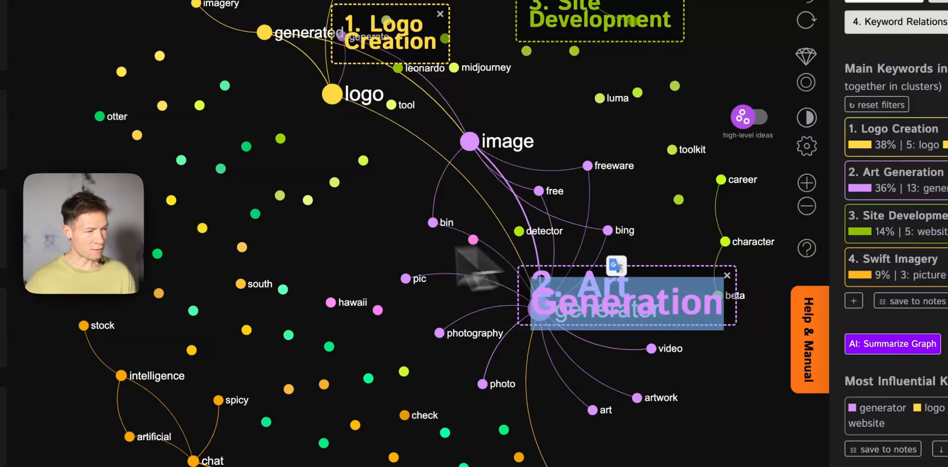
pyautogui.moveTo(278, 339); pyautogui.dragTo(282, 277)
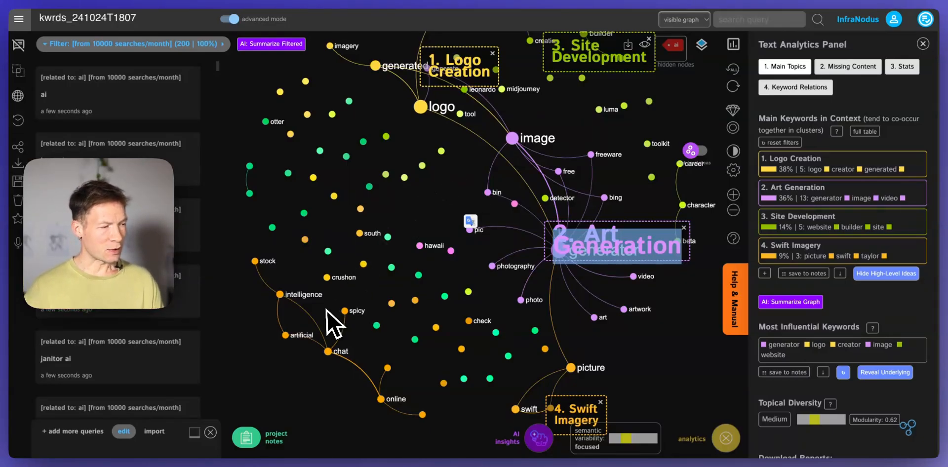
# - Hide the high-level topic labels and add related queries from Google suggestions for "ai image generator" to the graph
pyautogui.click(80, 434)
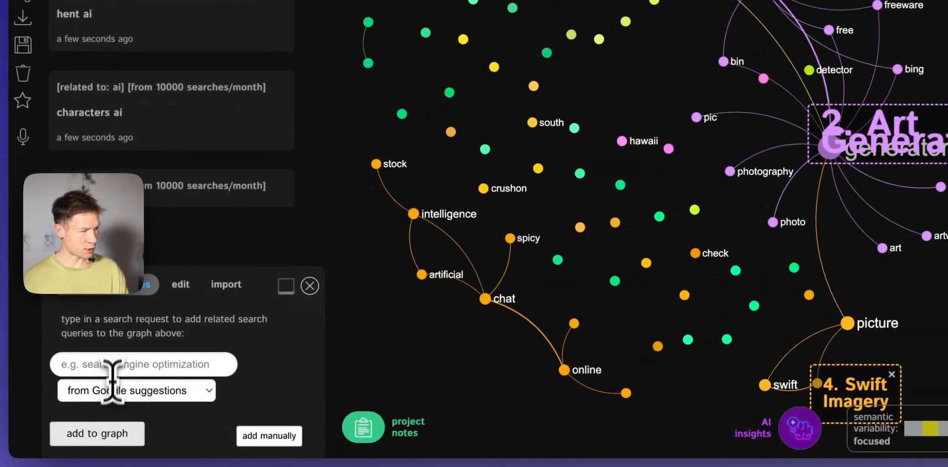
pyautogui.click(75, 394)
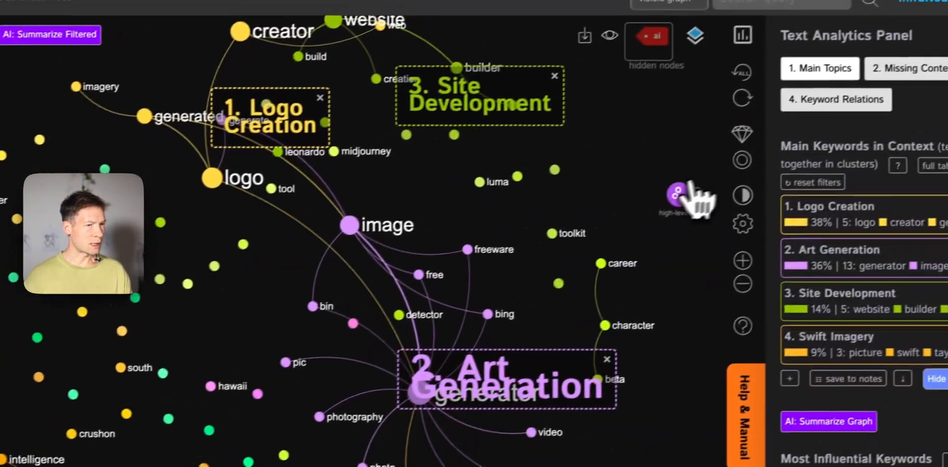
pyautogui.click(843, 134)
pyautogui.click(670, 206)
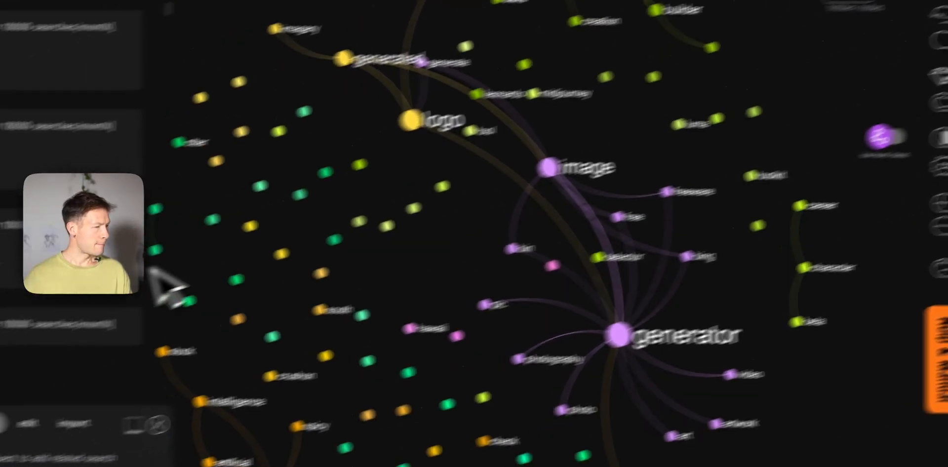
pyautogui.click(91, 383)
pyautogui.write('ai ')
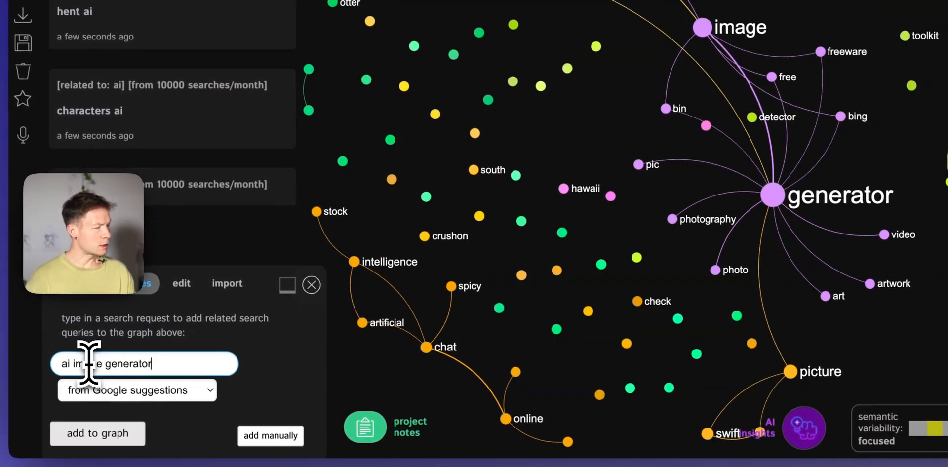
pyautogui.write('image generator')
pyautogui.click(88, 435)
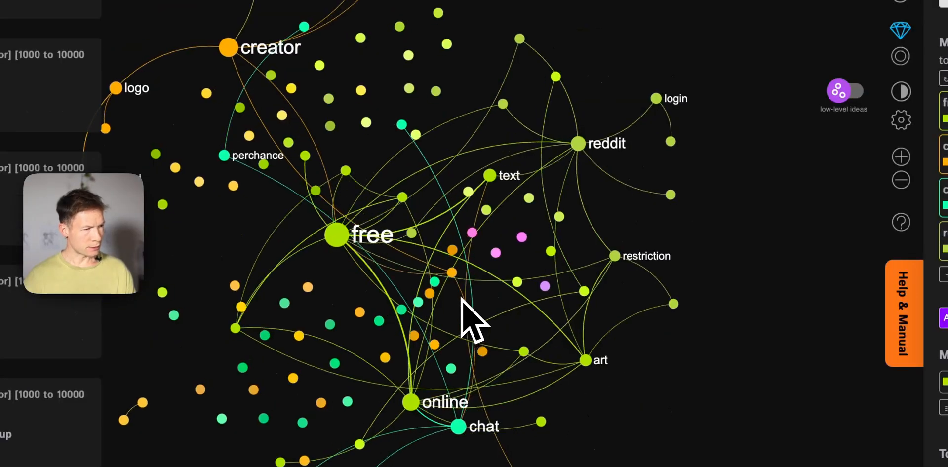
# - Select the free node and hide it from the graph
pyautogui.moveTo(459, 247); pyautogui.dragTo(584, 256)
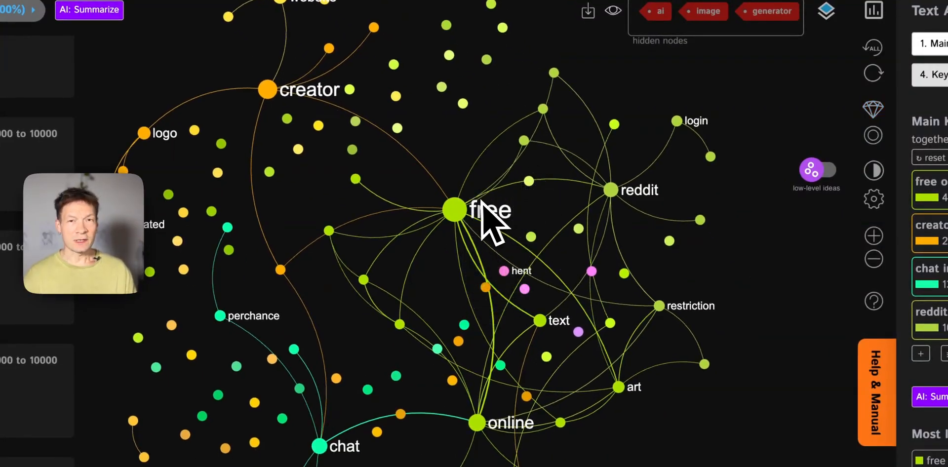
pyautogui.click(454, 210)
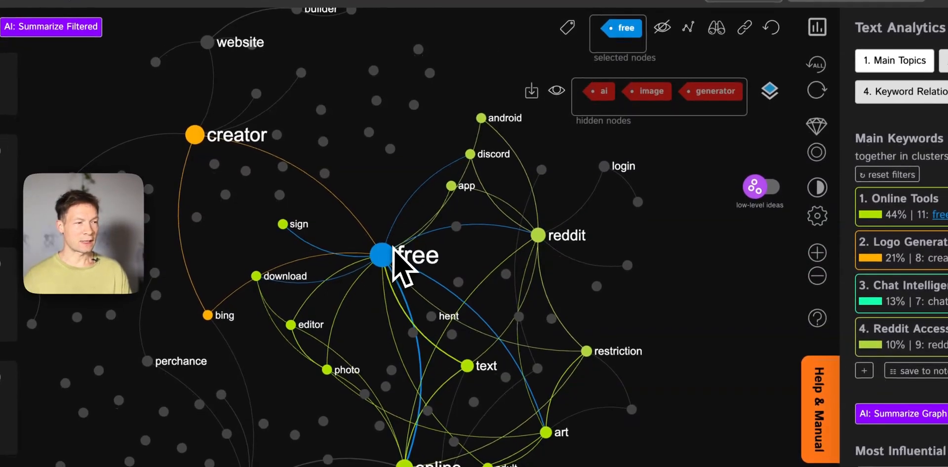
pyautogui.click(390, 264)
pyautogui.click(390, 264)
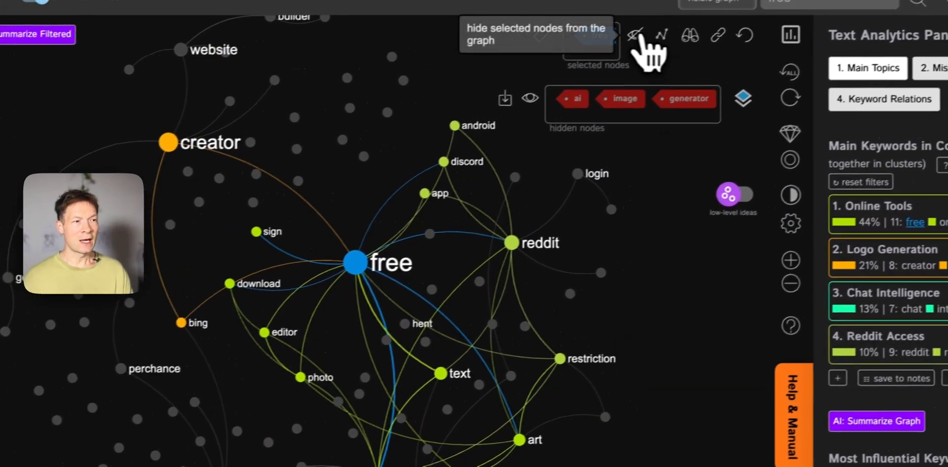
pyautogui.click(662, 27)
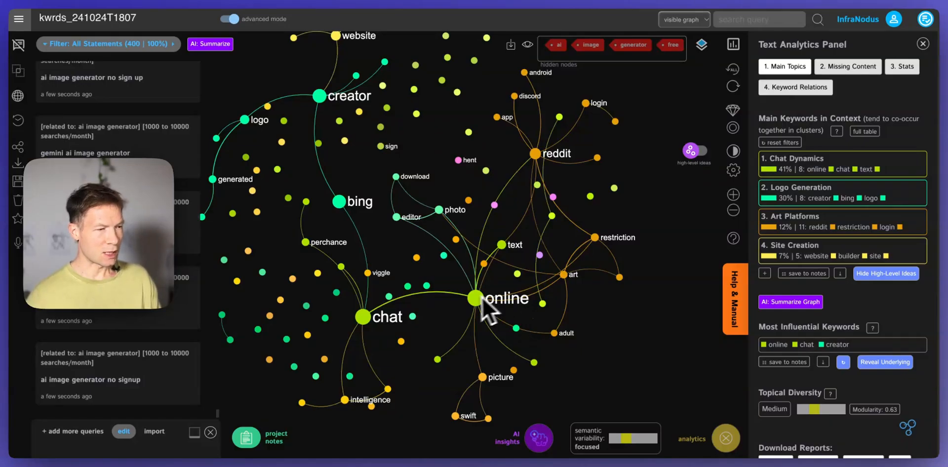
# - Select the chat and online nodes, save the combination to the project notes, then close the notes and clear the selection
pyautogui.click(359, 319)
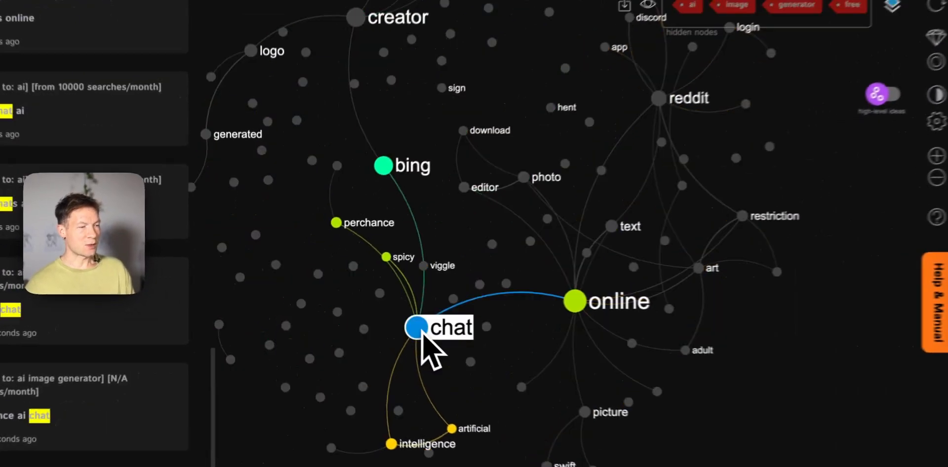
pyautogui.click(476, 301)
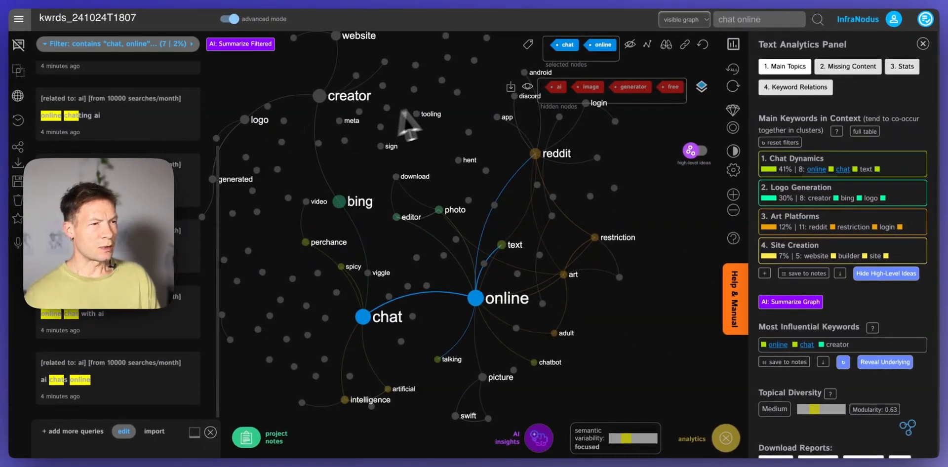
pyautogui.click(528, 44)
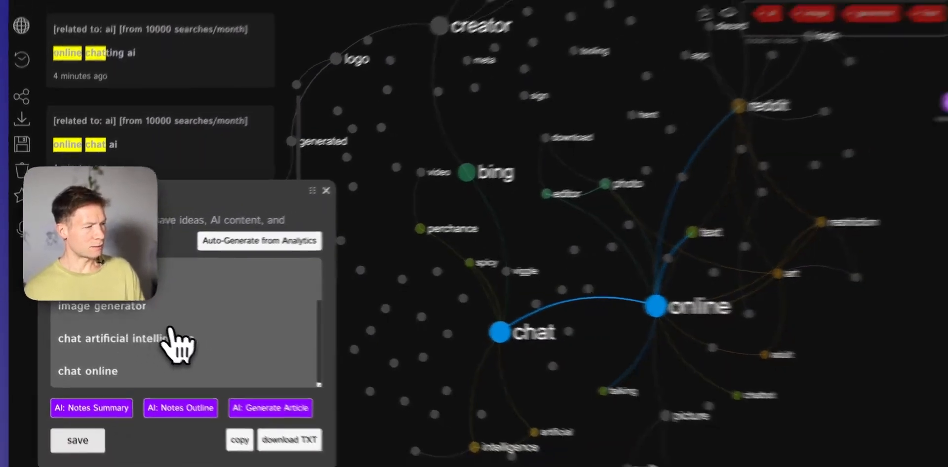
pyautogui.scroll(2, 171, 330)
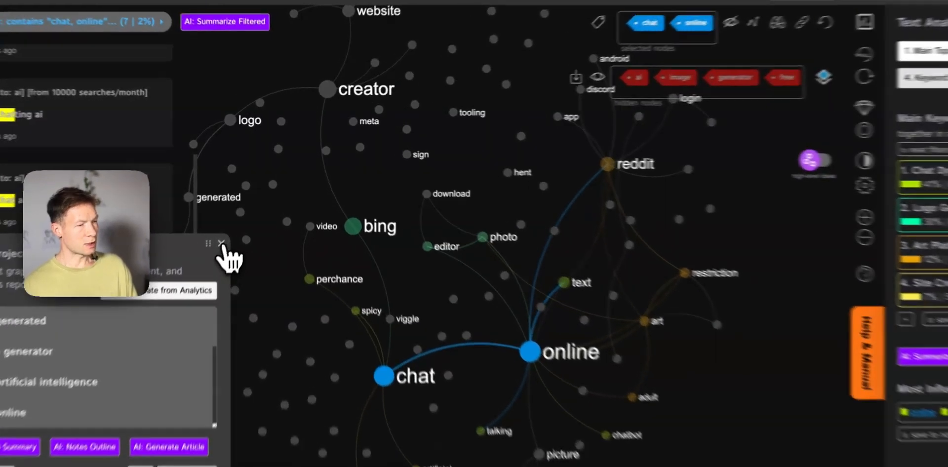
pyautogui.click(238, 214)
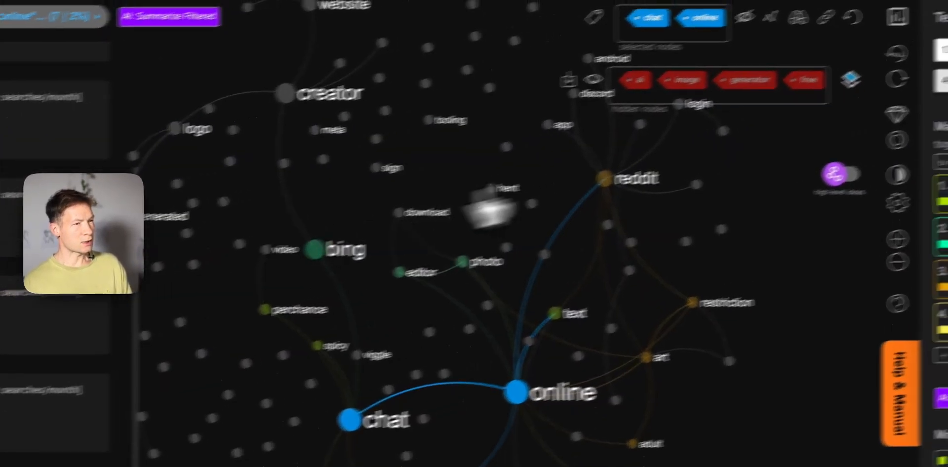
pyautogui.click(737, 37)
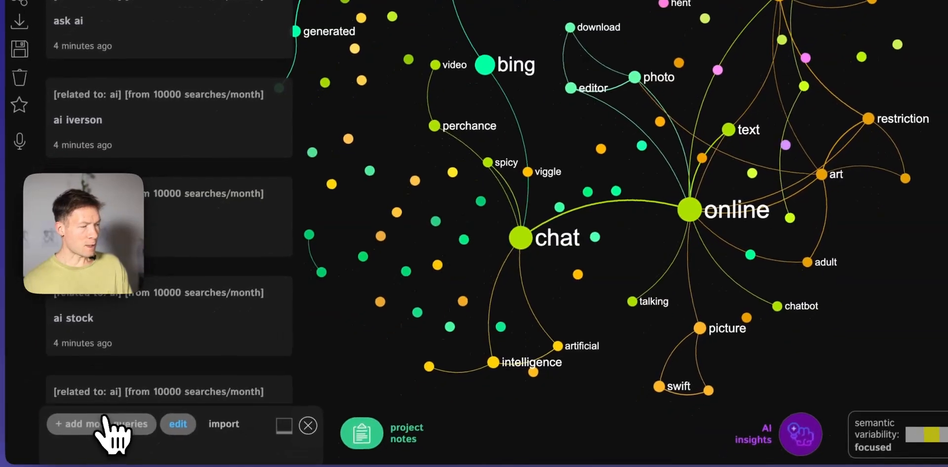
# - Add search queries for "ai" from AdWords suggestions to the graph
pyautogui.click(104, 421)
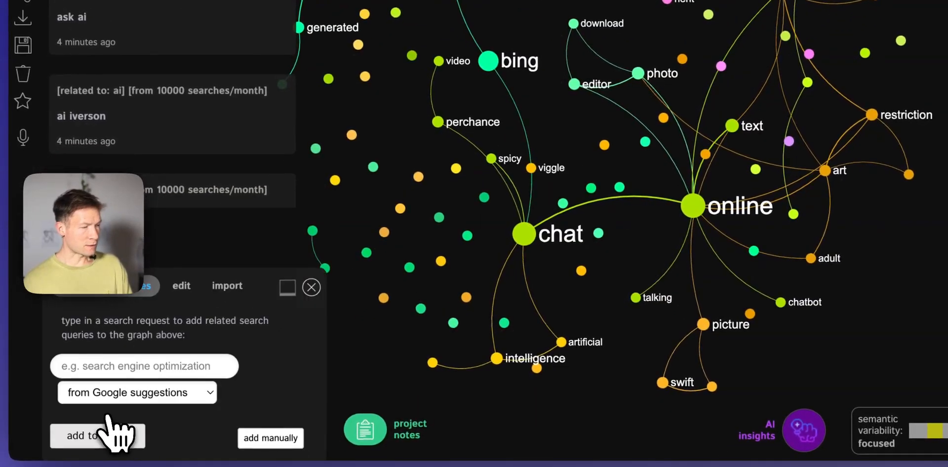
pyautogui.click(115, 368)
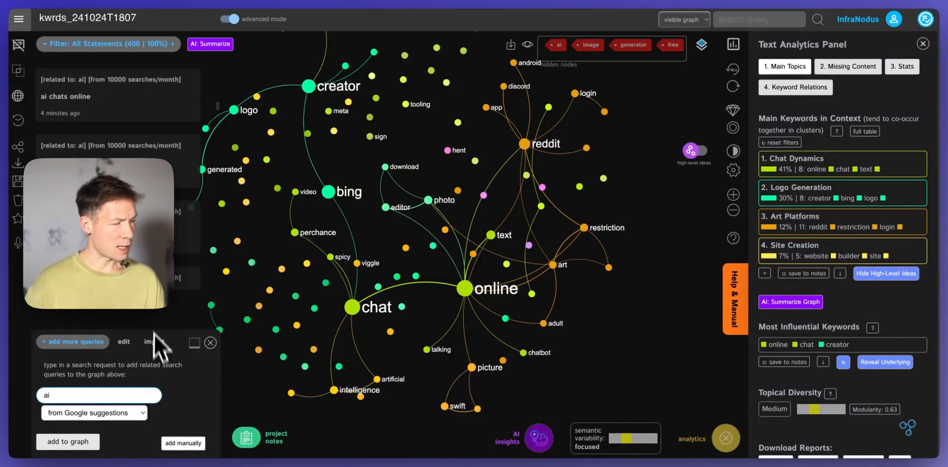
pyautogui.click(100, 409)
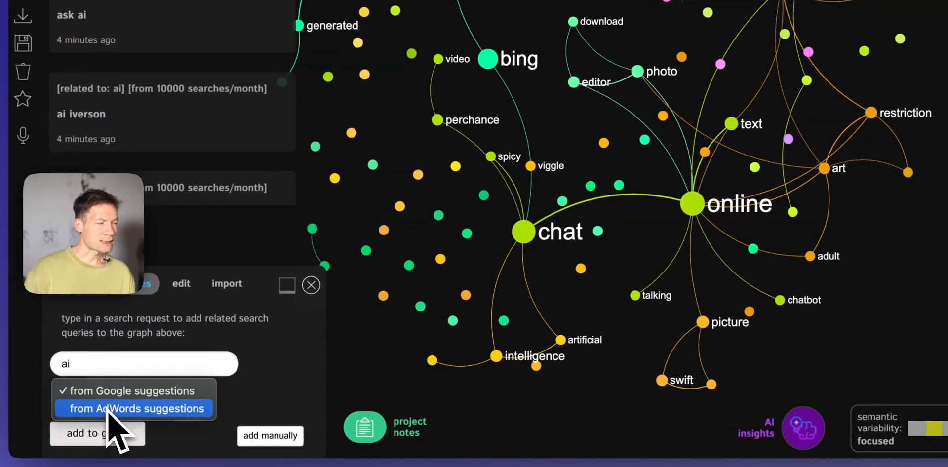
pyautogui.click(106, 408)
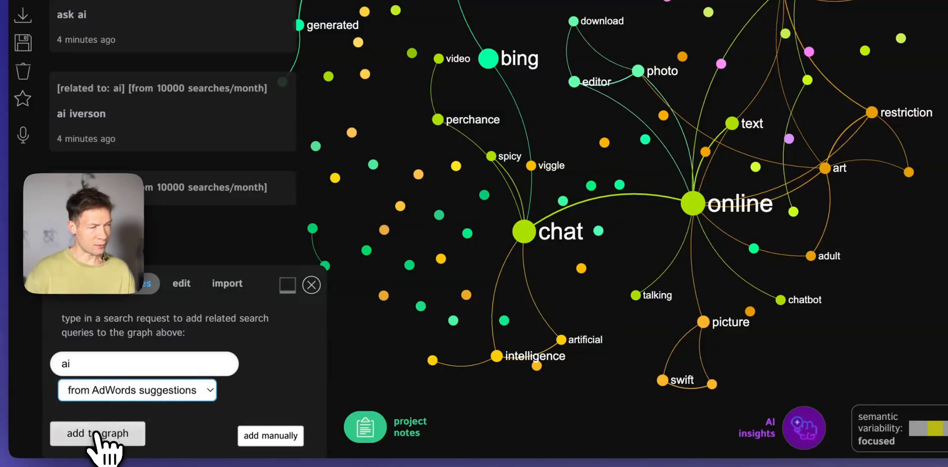
pyautogui.click(98, 435)
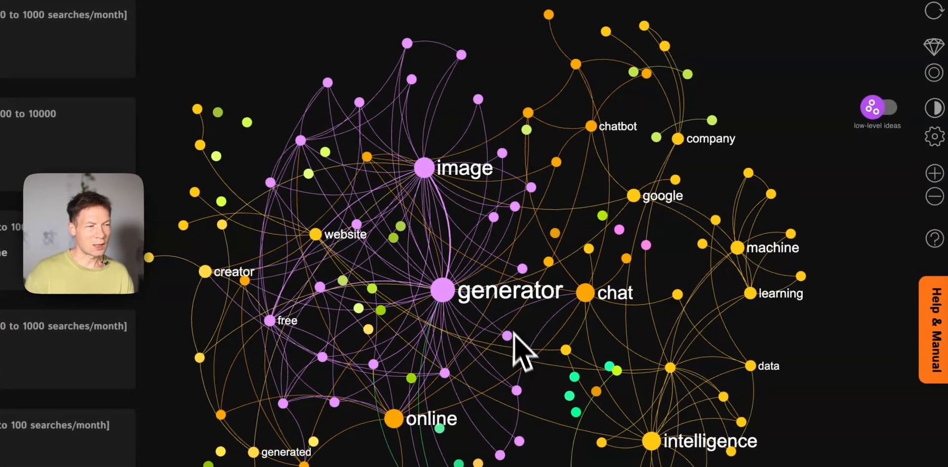
# - Select the image and generator nodes to examine their connections, and clear the selection
pyautogui.moveTo(513, 333); pyautogui.dragTo(471, 297)
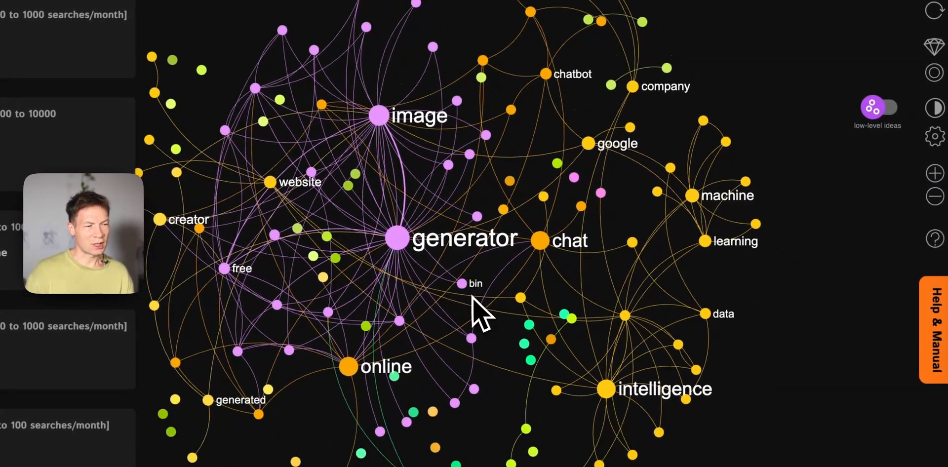
pyautogui.click(387, 120)
pyautogui.click(399, 246)
pyautogui.click(398, 249)
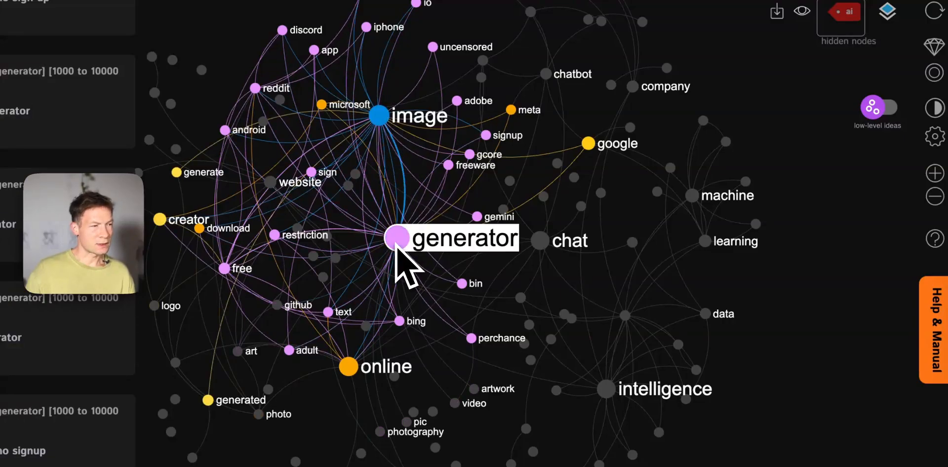
pyautogui.click(409, 146)
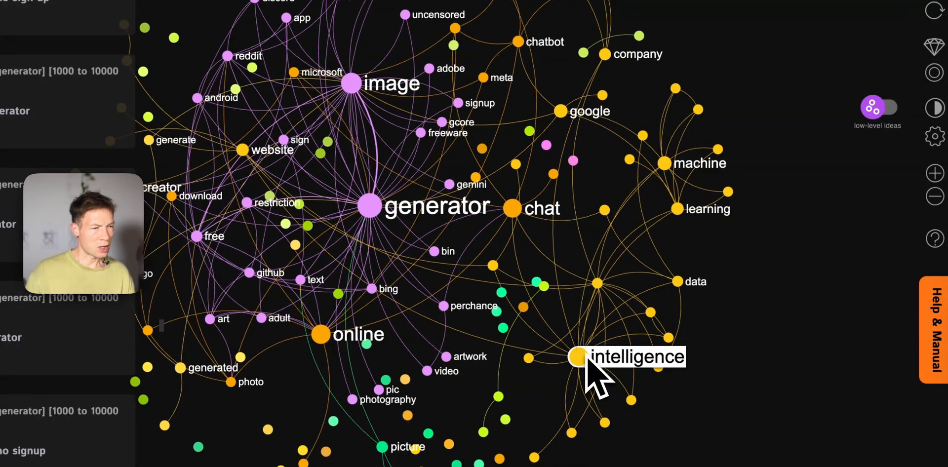
# - Select the artificial and intelligence nodes, reselecting intelligence so that the order is artificial, intelligence
pyautogui.click(578, 357)
pyautogui.click(600, 284)
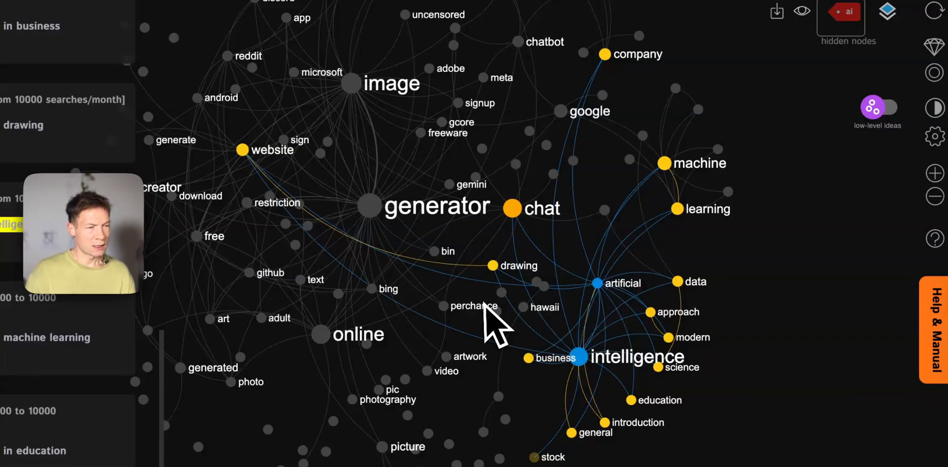
pyautogui.click(582, 366)
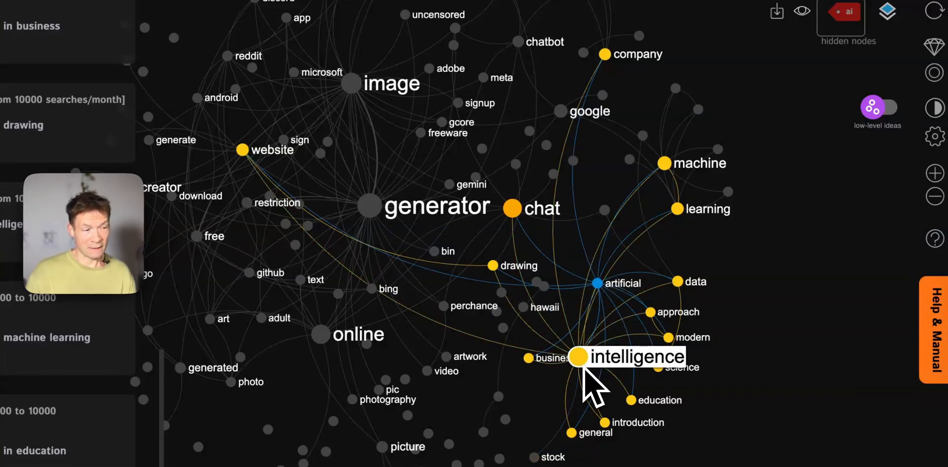
pyautogui.click(579, 356)
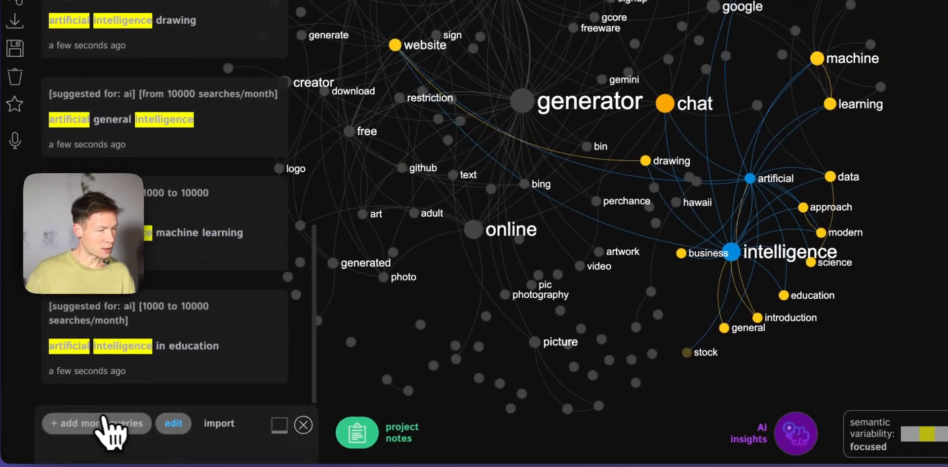
# - Add related queries for "artificial intelligence" from Google suggestions to the graph
pyautogui.click(105, 423)
pyautogui.click(177, 363)
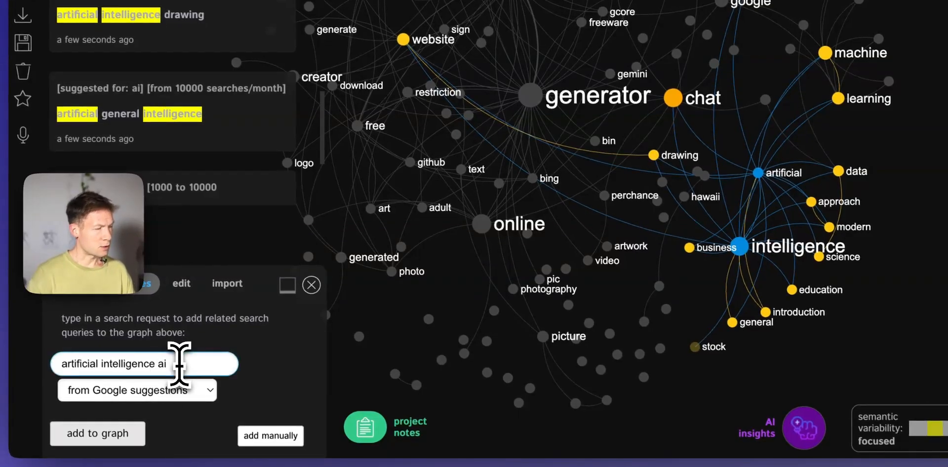
pyautogui.click(96, 436)
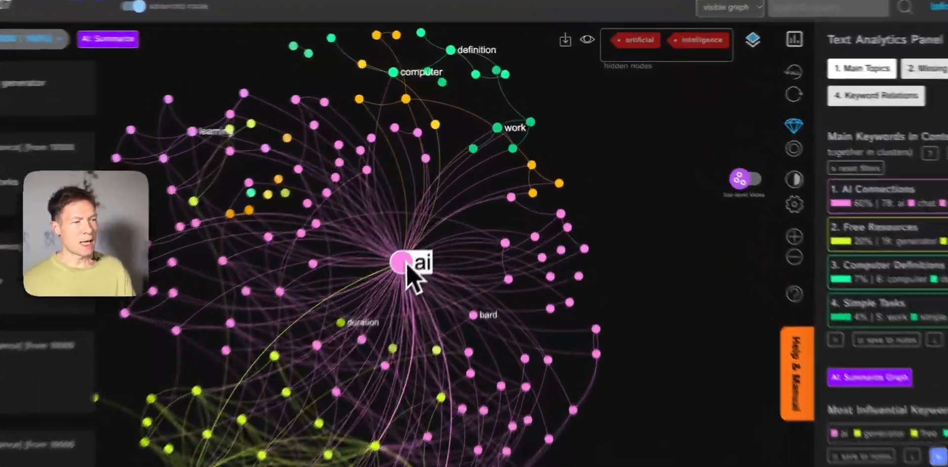
# - Hide the ai node, followed by the image and generator nodes, from the graph
pyautogui.click(429, 214)
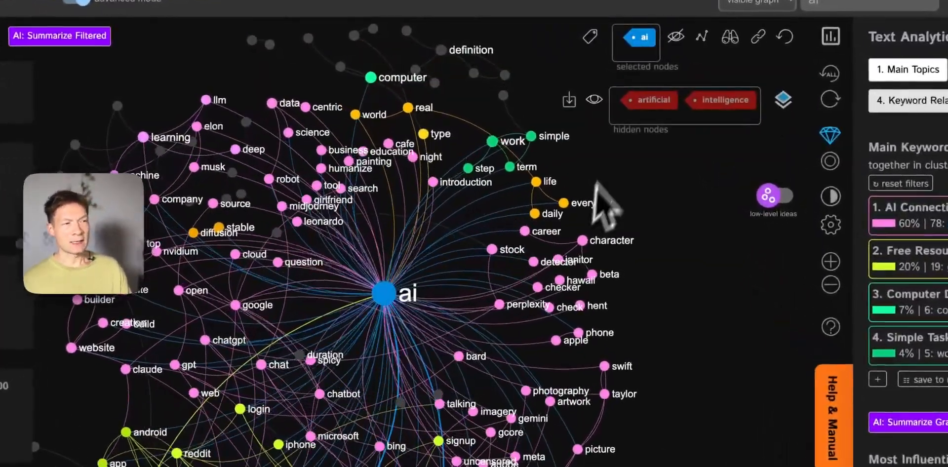
pyautogui.click(675, 36)
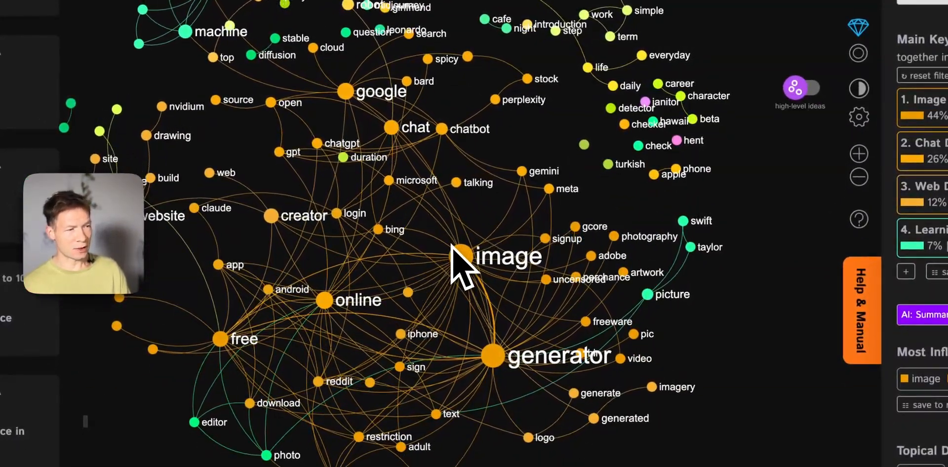
pyautogui.click(470, 259)
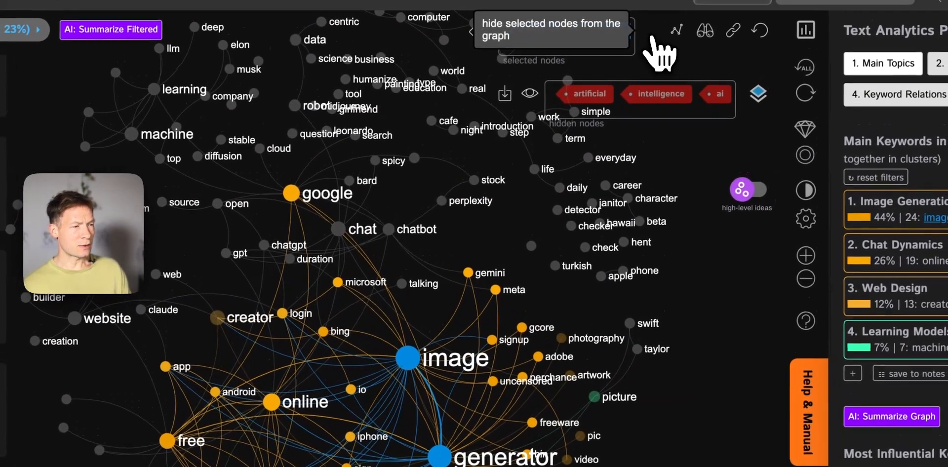
pyautogui.click(656, 45)
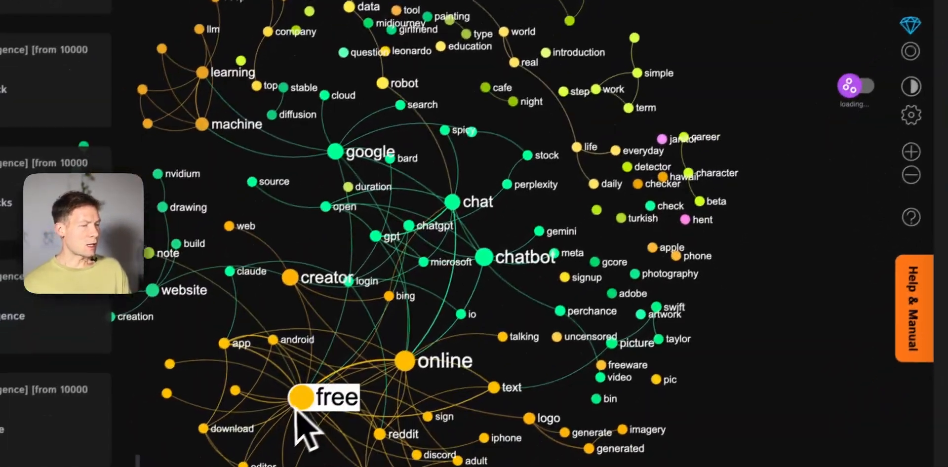
# - Select the free and online nodes and hide them from the graph
pyautogui.click(306, 393)
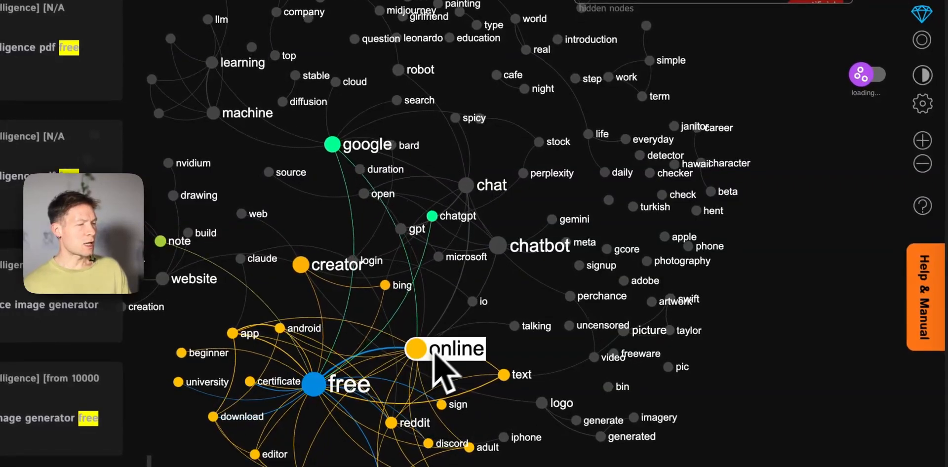
pyautogui.click(441, 365)
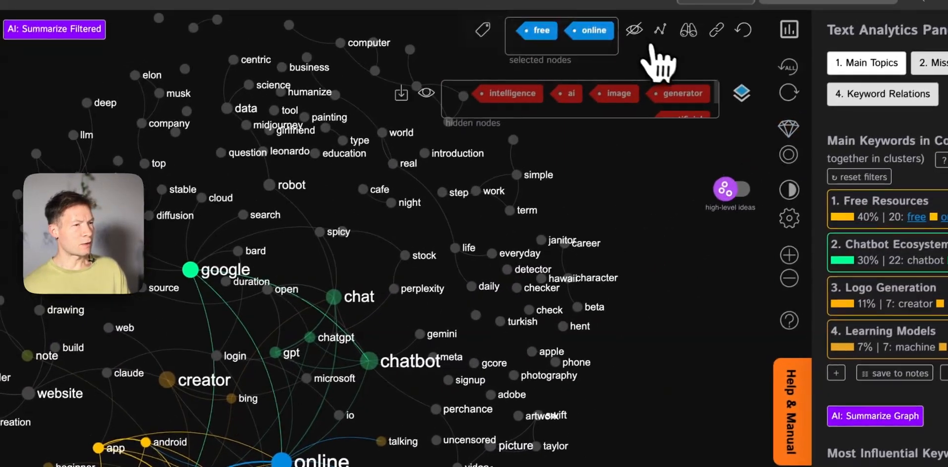
pyautogui.click(702, 1)
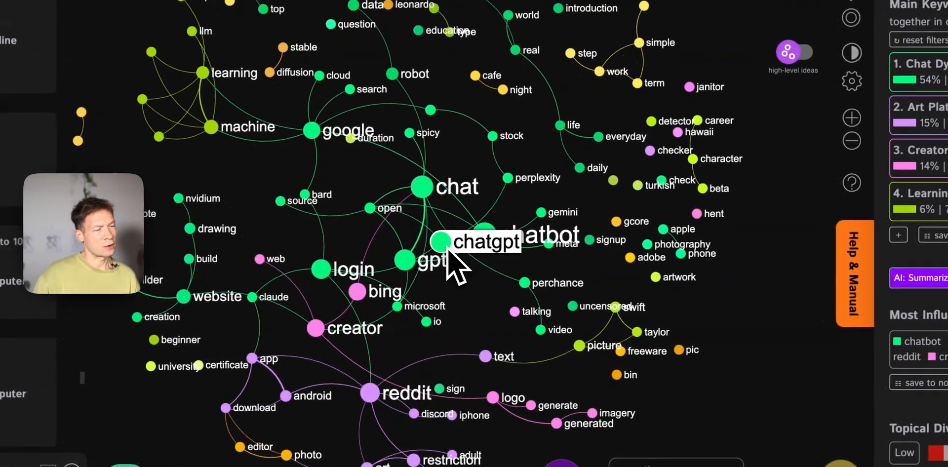
# - Select the chatgpt and chatbot nodes, save the combination to the project notes, review the saved list and close the notes
pyautogui.click(447, 248)
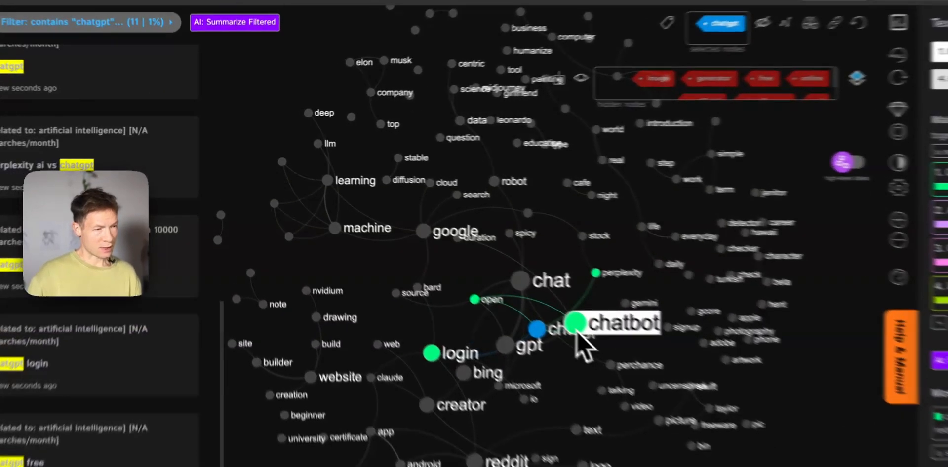
pyautogui.click(487, 279)
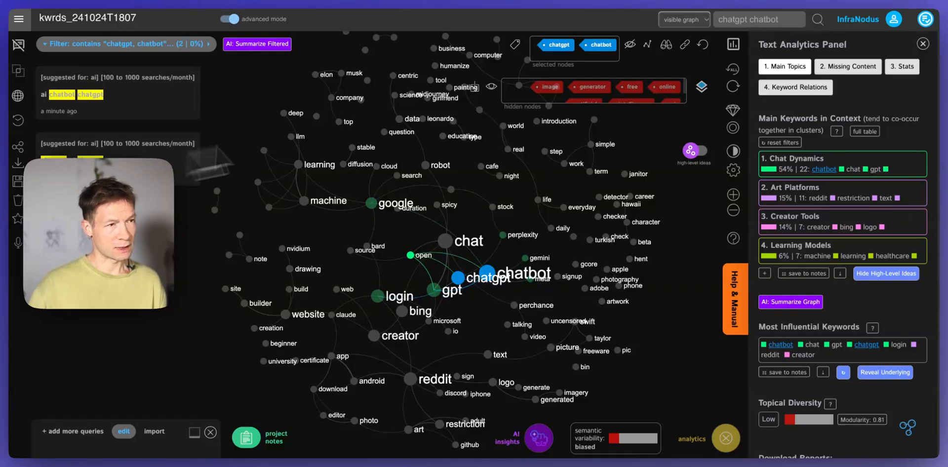
pyautogui.click(514, 50)
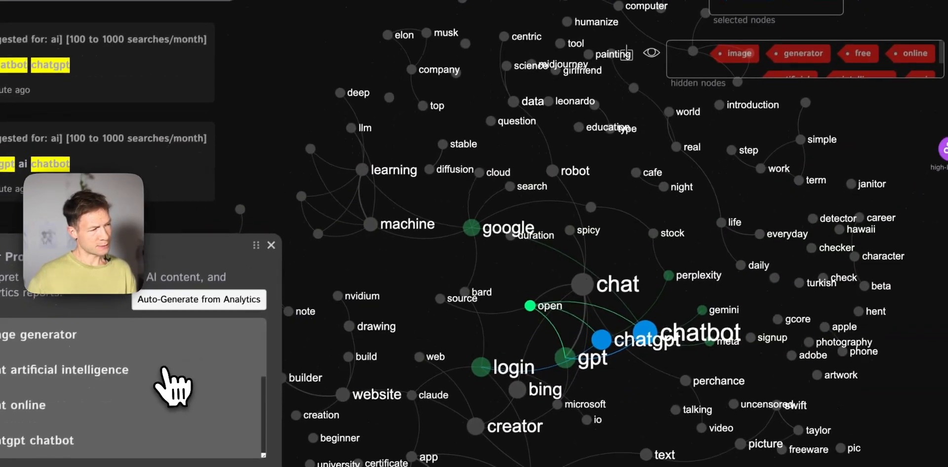
pyautogui.scroll(-2, 177, 381)
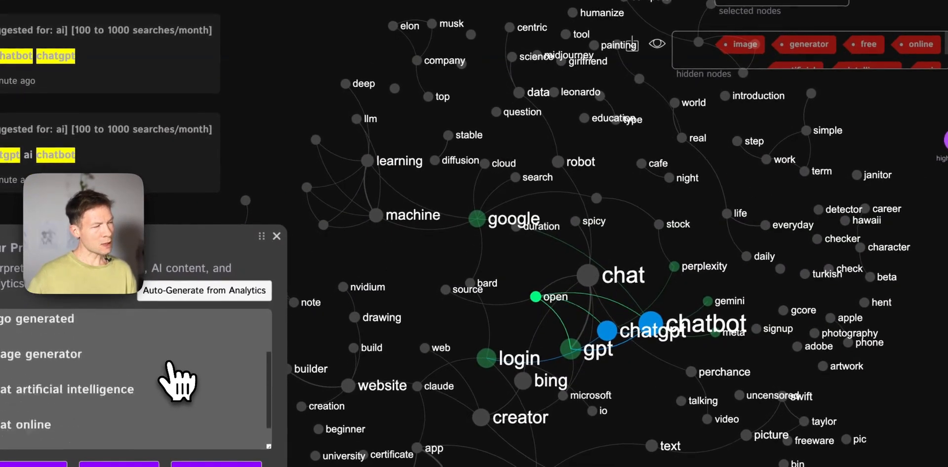
pyautogui.click(276, 236)
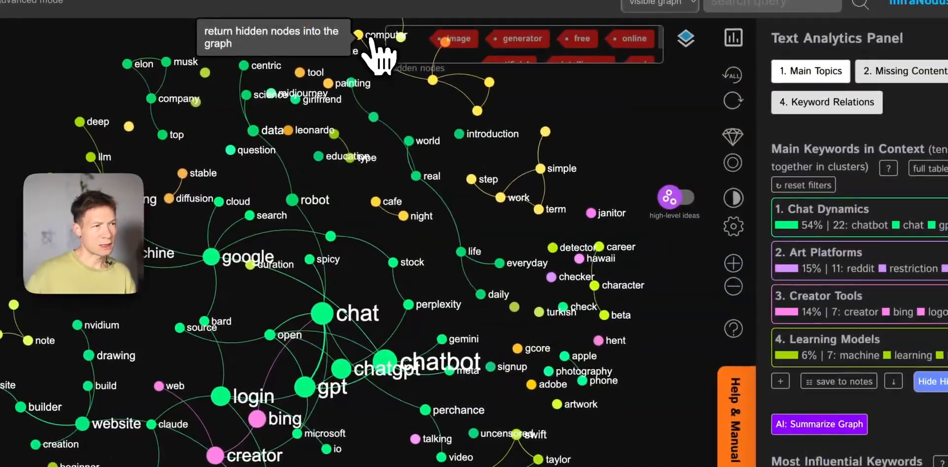
# - Return all hidden nodes to the graph and turn on the high-level ideas labels
pyautogui.click(477, 1)
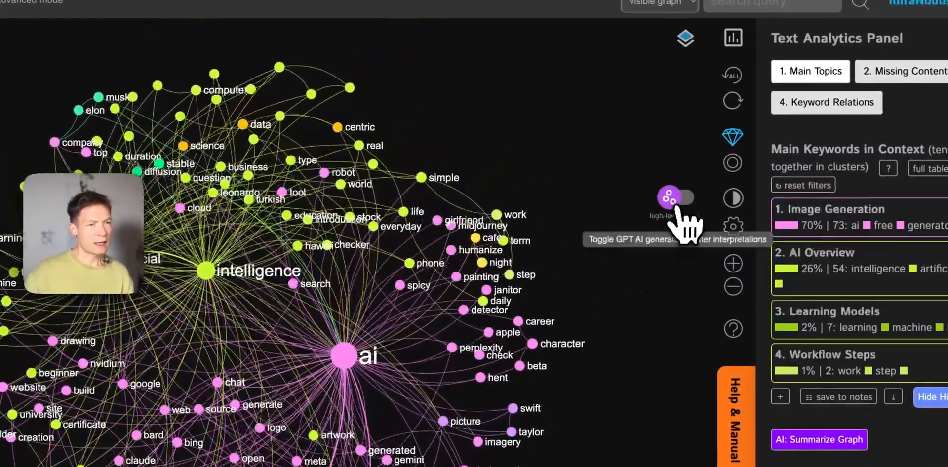
pyautogui.click(678, 207)
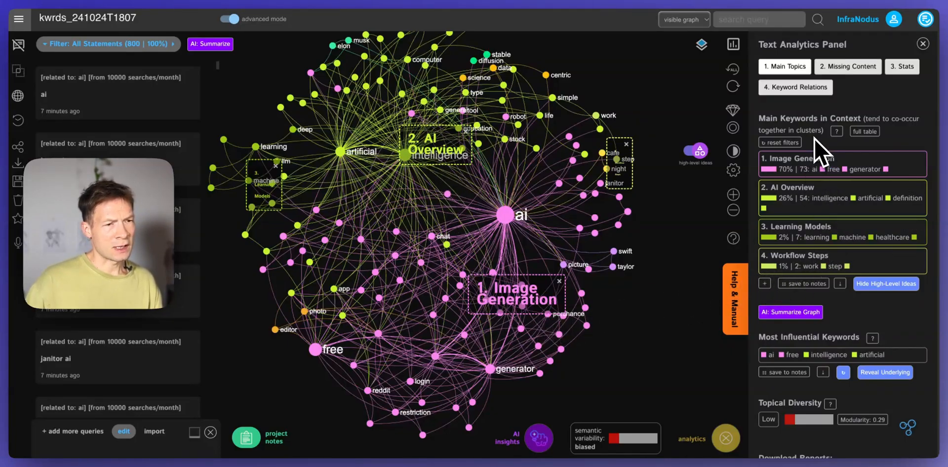
# - Highlight the AI Overview, Learning Models and Workflow Steps topic clusters one after another to examine their nodes in the graph
pyautogui.doubleClick(798, 158)
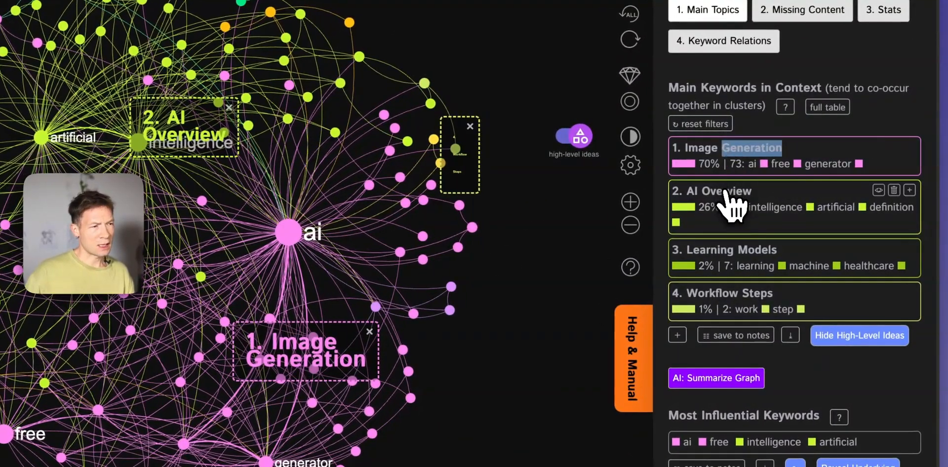
pyautogui.click(723, 206)
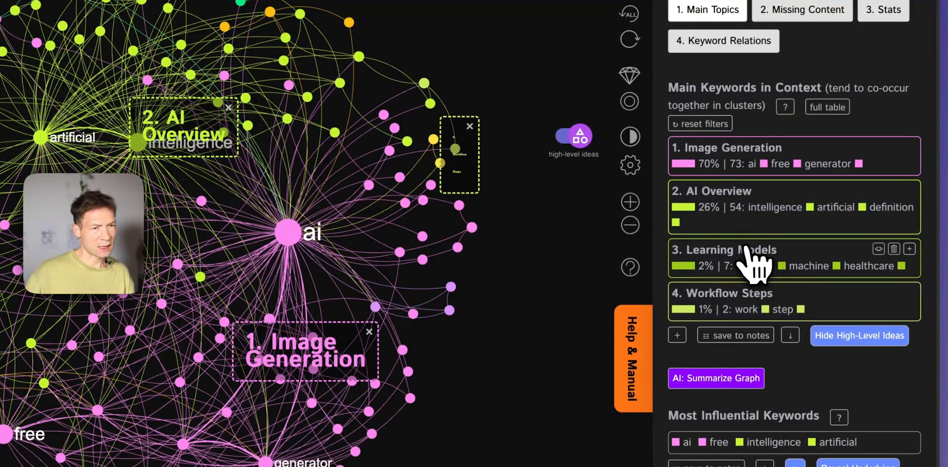
pyautogui.click(750, 259)
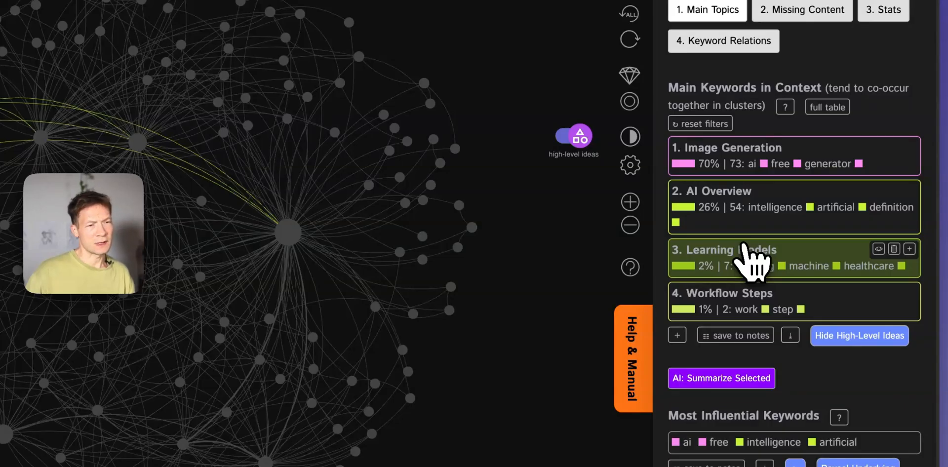
pyautogui.click(751, 262)
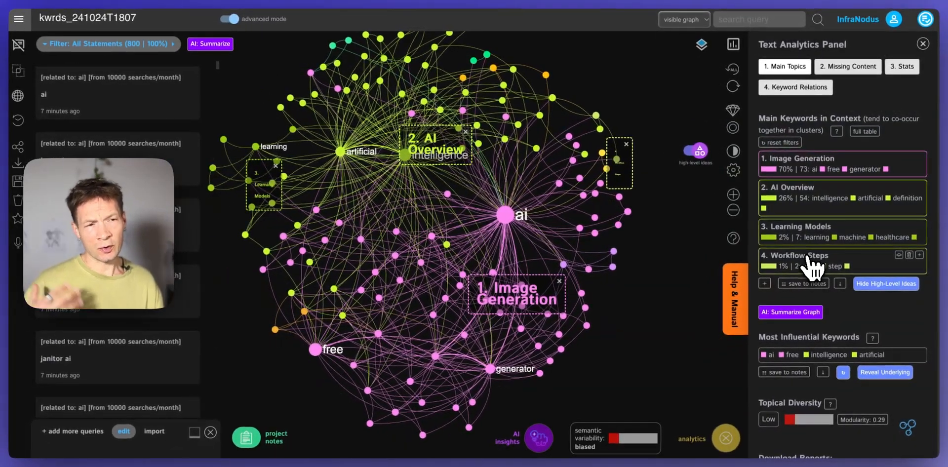
pyautogui.click(805, 255)
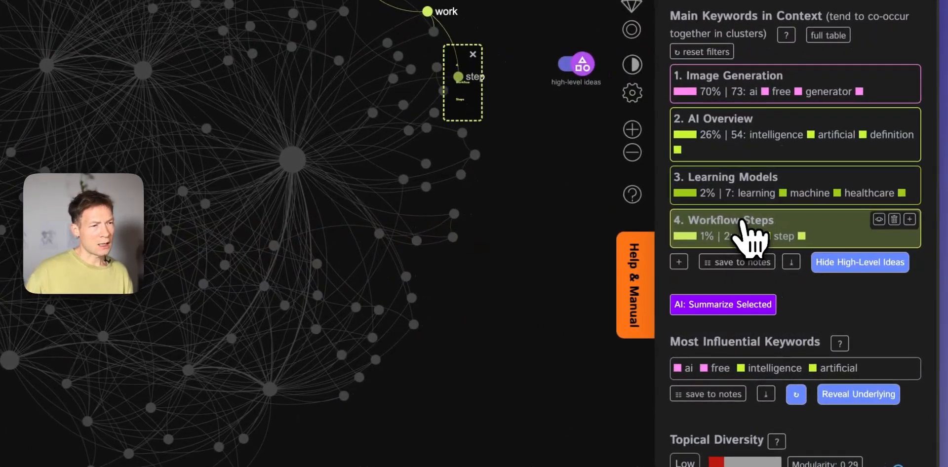
pyautogui.click(806, 256)
# - Expand the list of main topics, examine the Science Data and Diffusion Stability clusters, and collapse the list again
pyautogui.click(678, 261)
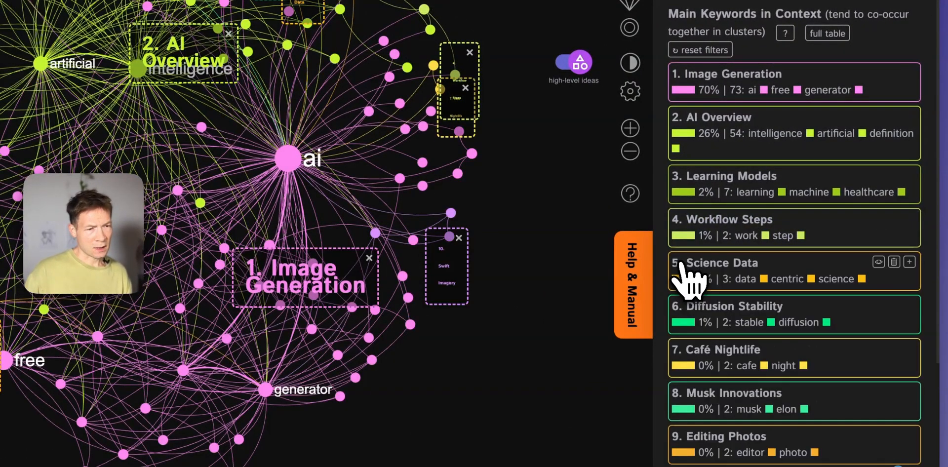
pyautogui.scroll(-3, 729, 356)
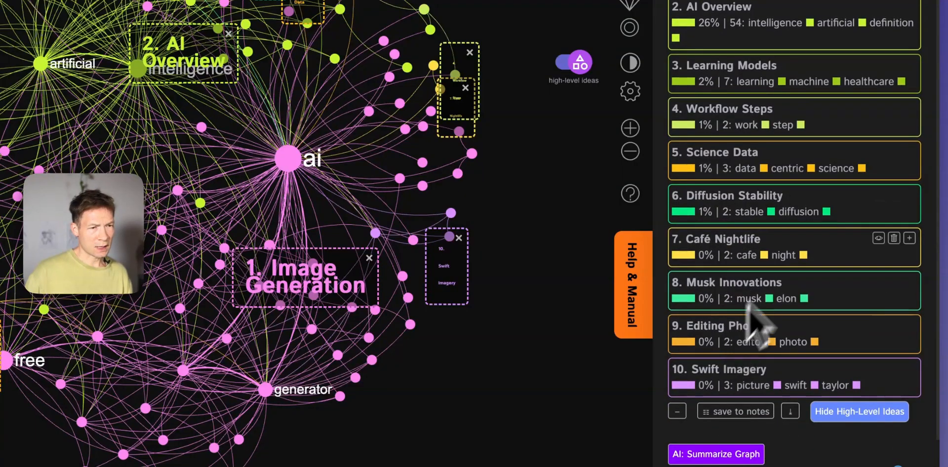
pyautogui.click(763, 155)
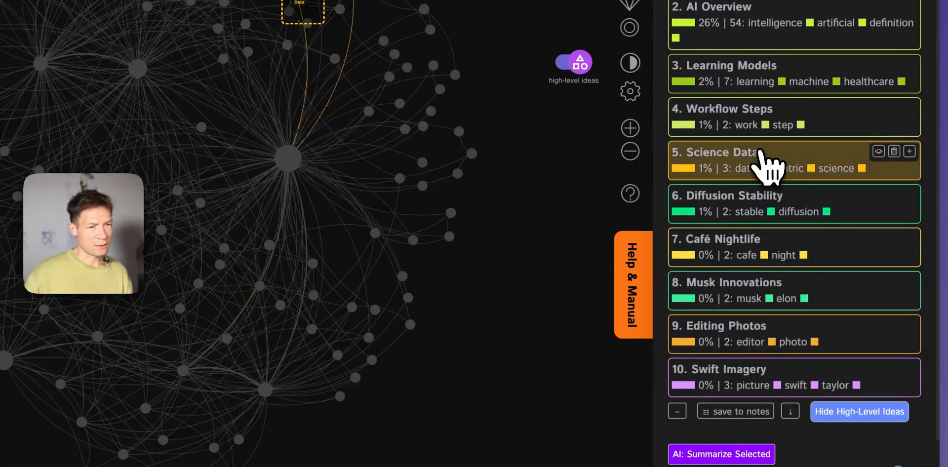
pyautogui.click(768, 165)
pyautogui.click(741, 210)
pyautogui.click(742, 209)
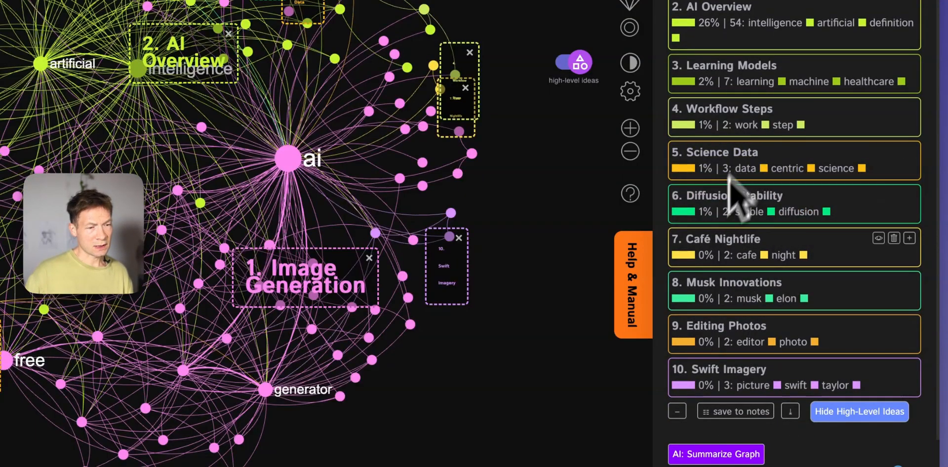
pyautogui.click(676, 412)
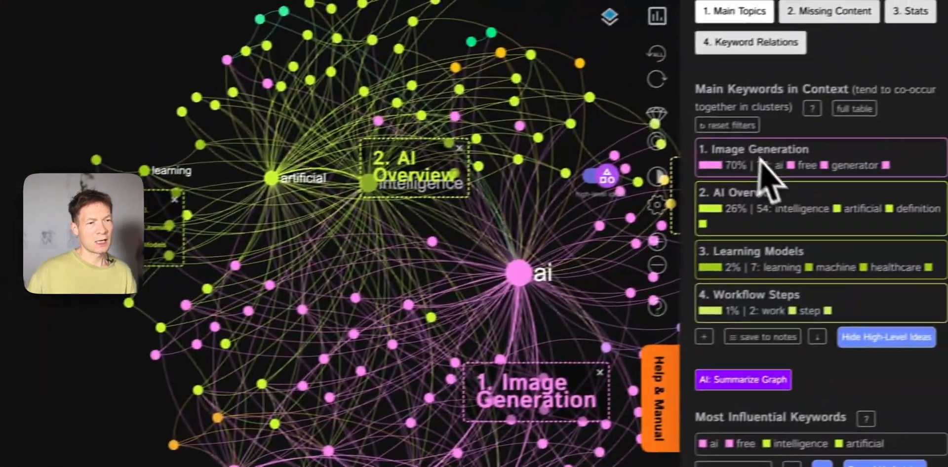
# - Preview the Image Generation cluster and restrict the graph to only the Learning Models topical cluster
pyautogui.click(928, 109)
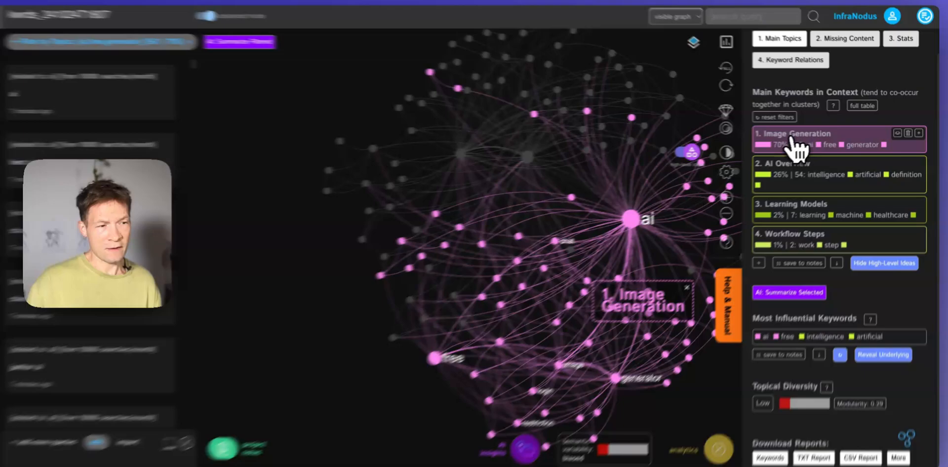
pyautogui.click(795, 138)
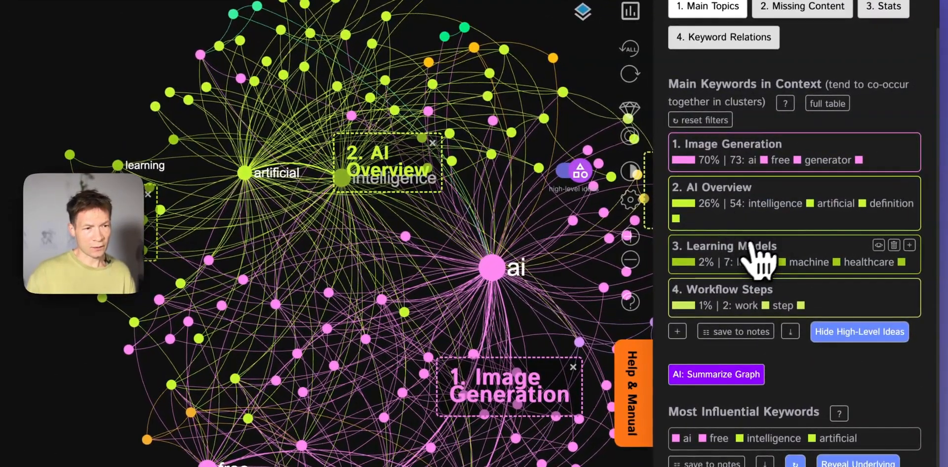
pyautogui.click(751, 247)
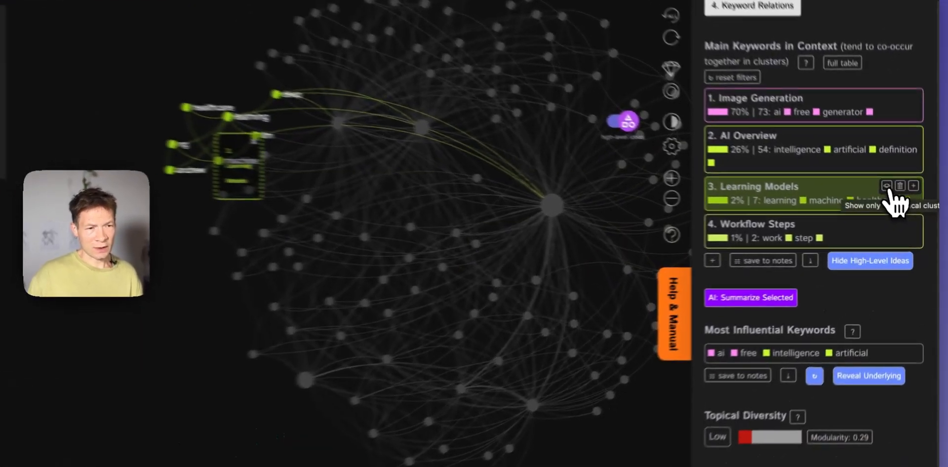
pyautogui.click(899, 200)
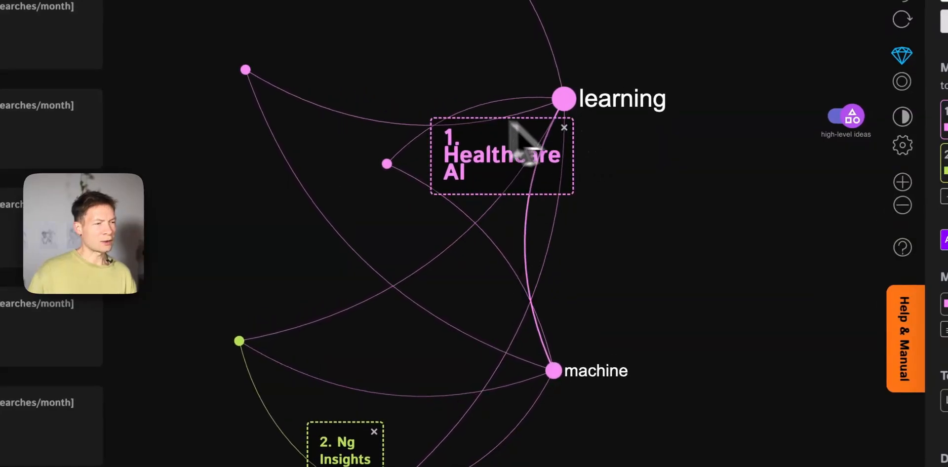
# - Save the learning and llm node combination to the project notes, close the notes and deselect the nodes
pyautogui.click(565, 106)
pyautogui.click(386, 165)
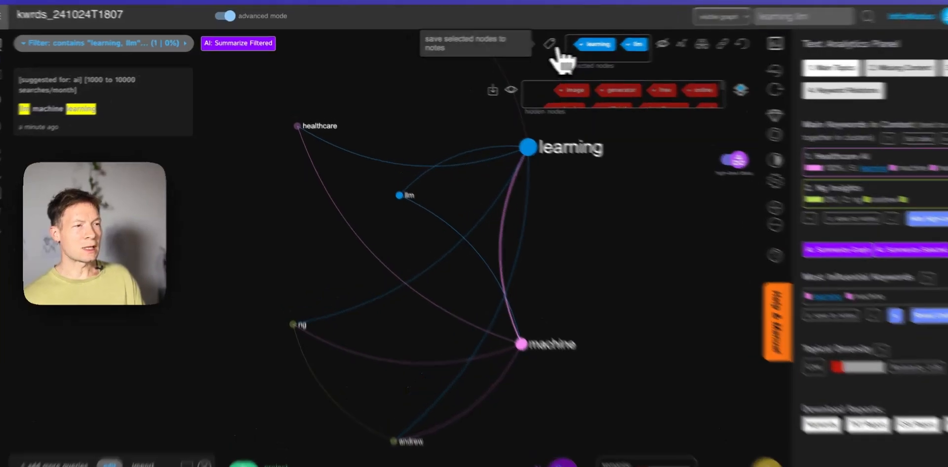
pyautogui.click(526, 44)
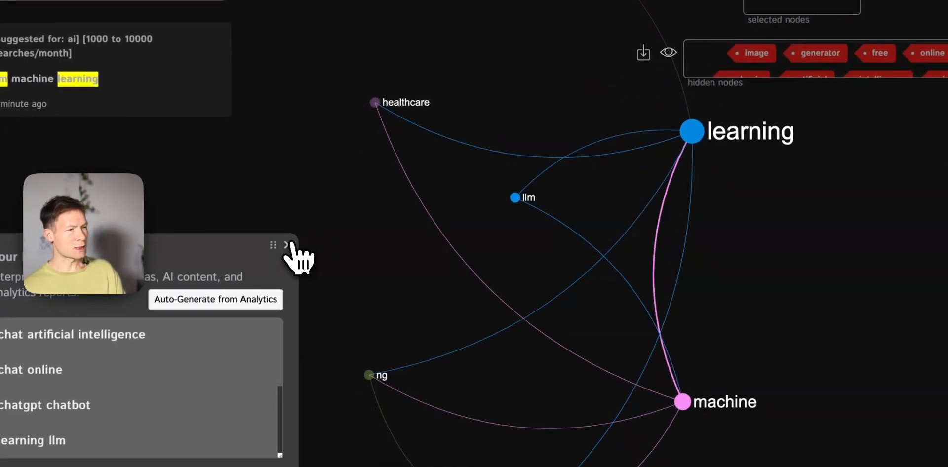
pyautogui.click(286, 245)
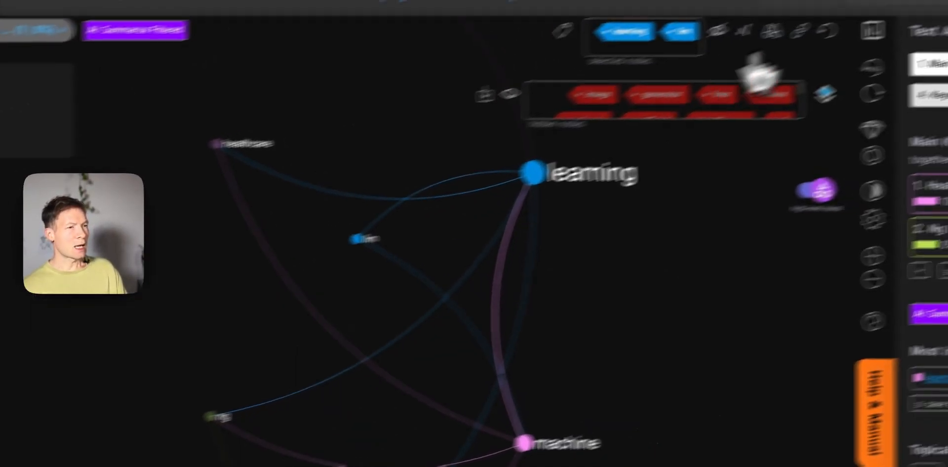
pyautogui.click(913, 5)
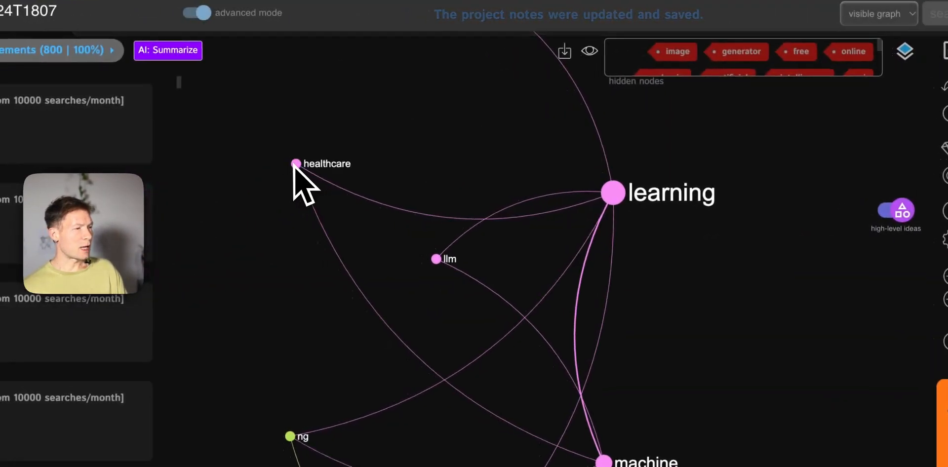
# - Save the healthcare, machine and learning node combination to the project notes, deselect the nodes and close the notes
pyautogui.click(282, 164)
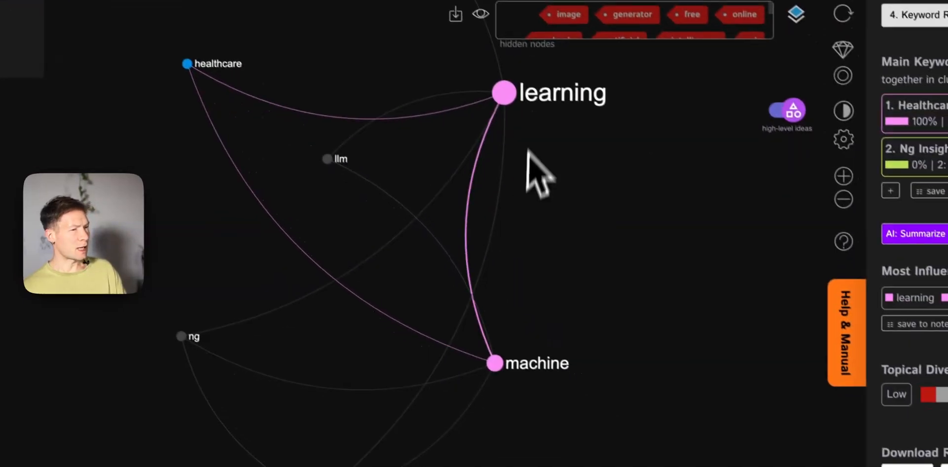
pyautogui.click(483, 360)
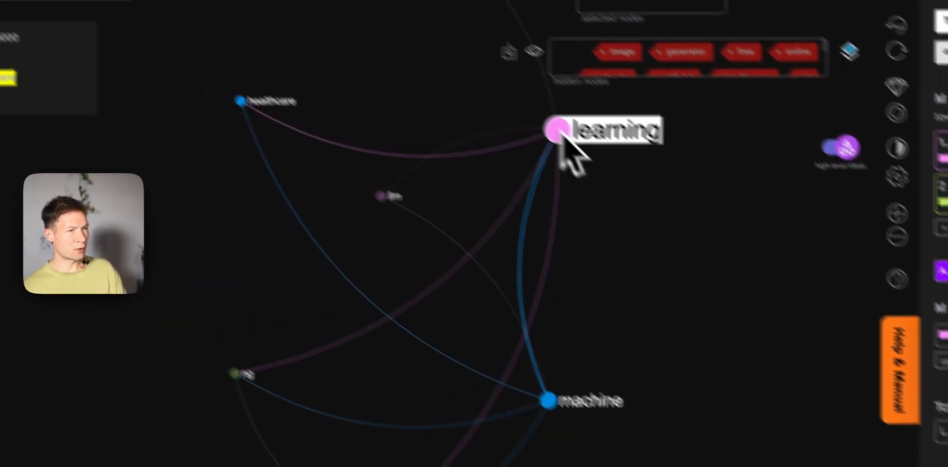
pyautogui.click(492, 83)
pyautogui.click(583, 40)
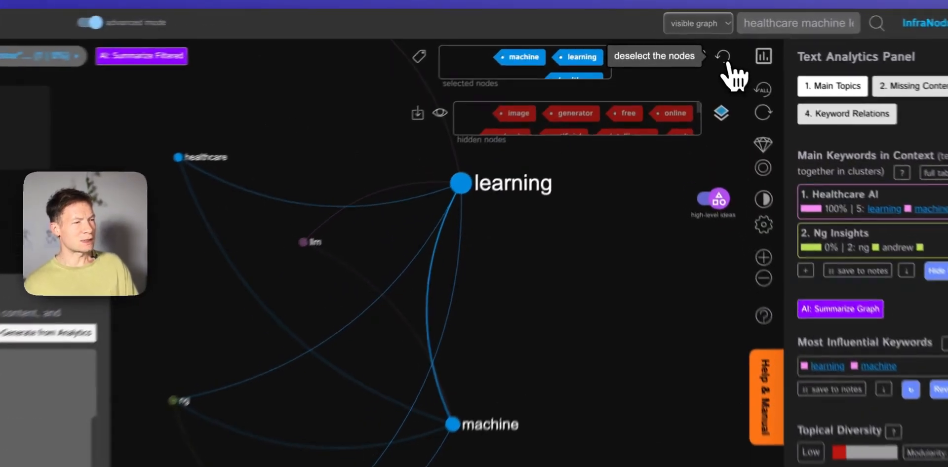
pyautogui.click(702, 44)
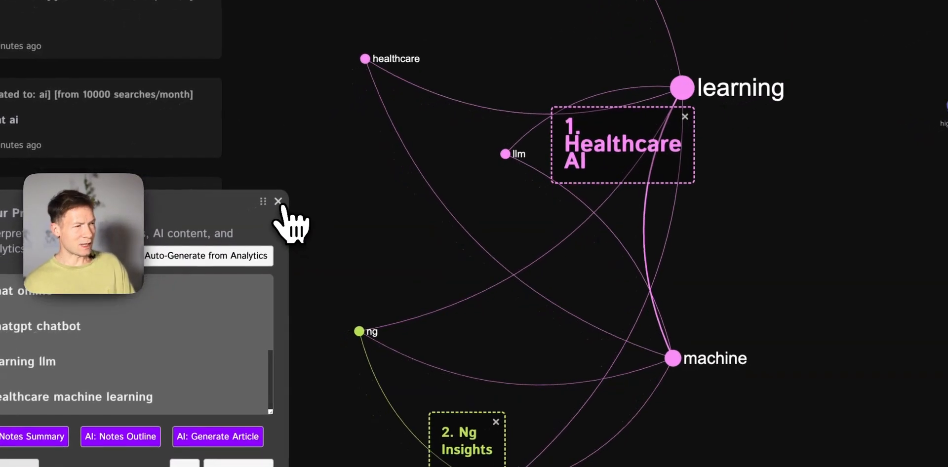
pyautogui.click(278, 201)
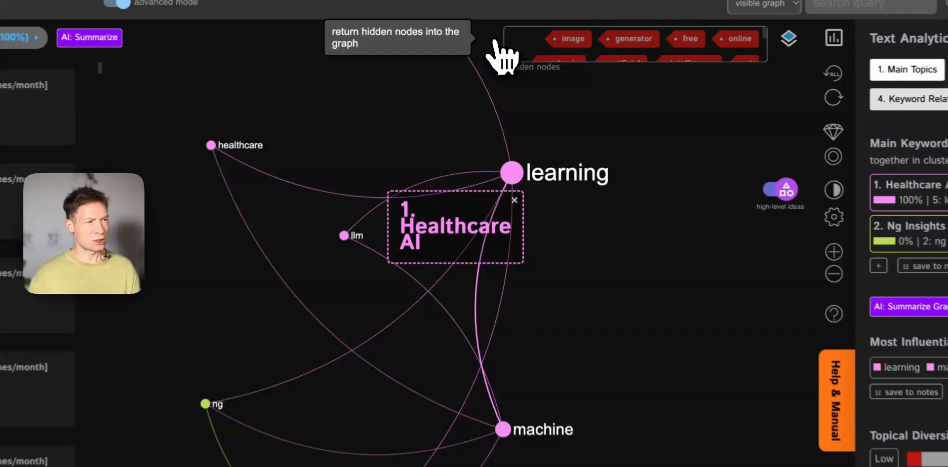
# - Return all hidden nodes to the graph and hide only the ai, artificial and intelligence nodes
pyautogui.click(491, 45)
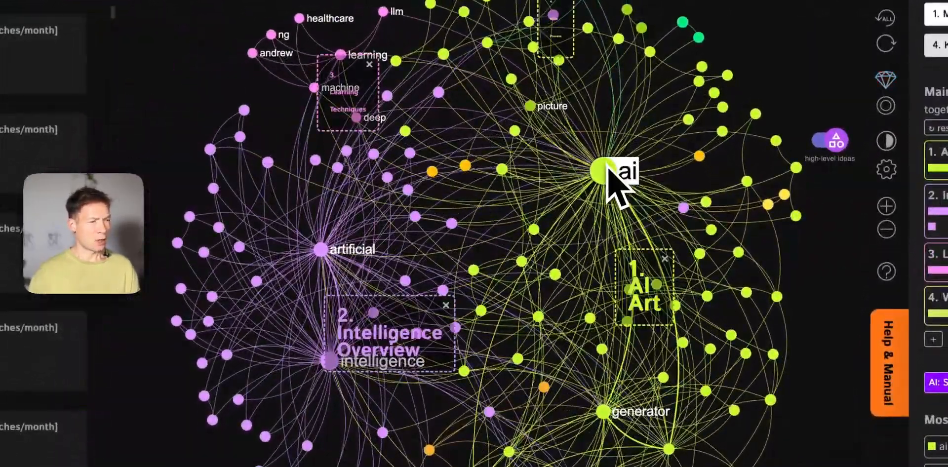
pyautogui.click(607, 168)
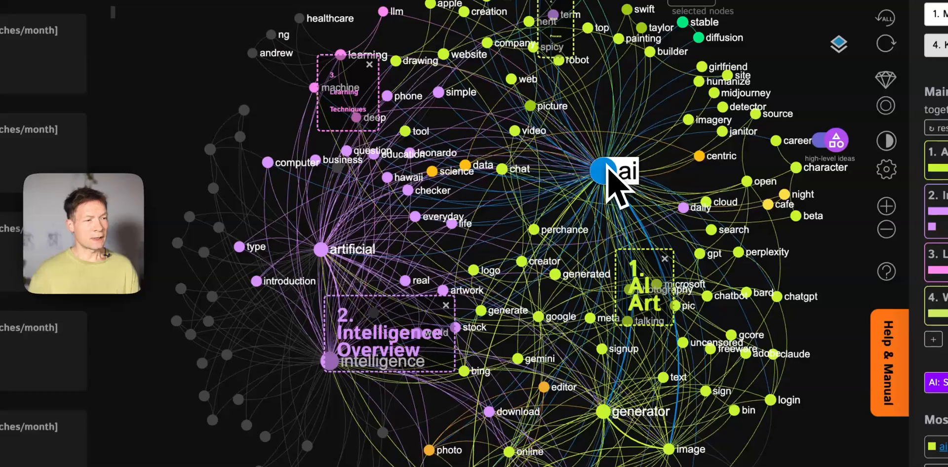
pyautogui.click(322, 250)
pyautogui.click(329, 361)
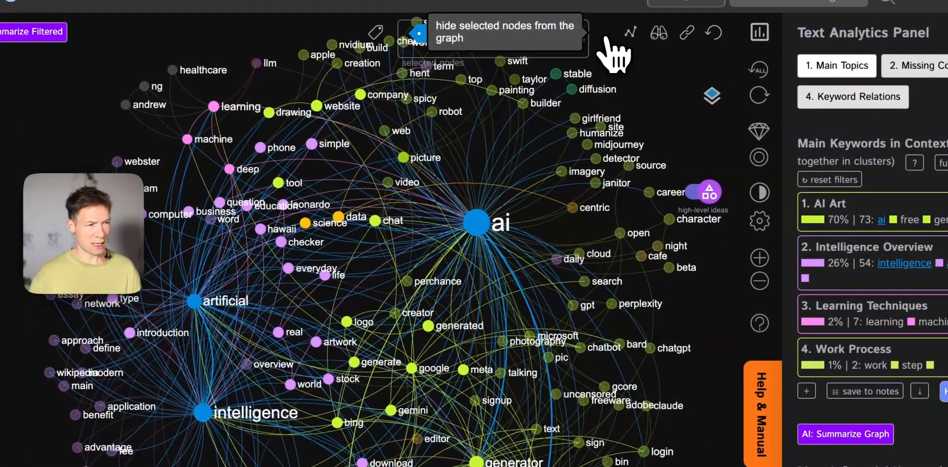
pyautogui.click(703, 6)
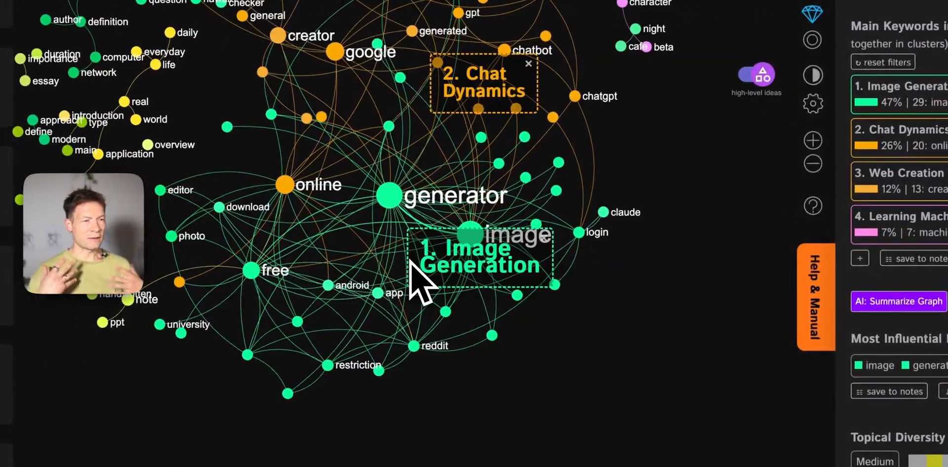
# - Highlight the Web Creation cluster, select its website and creation nodes, and save the combination to the project notes
pyautogui.moveTo(634, 178); pyautogui.dragTo(690, 228)
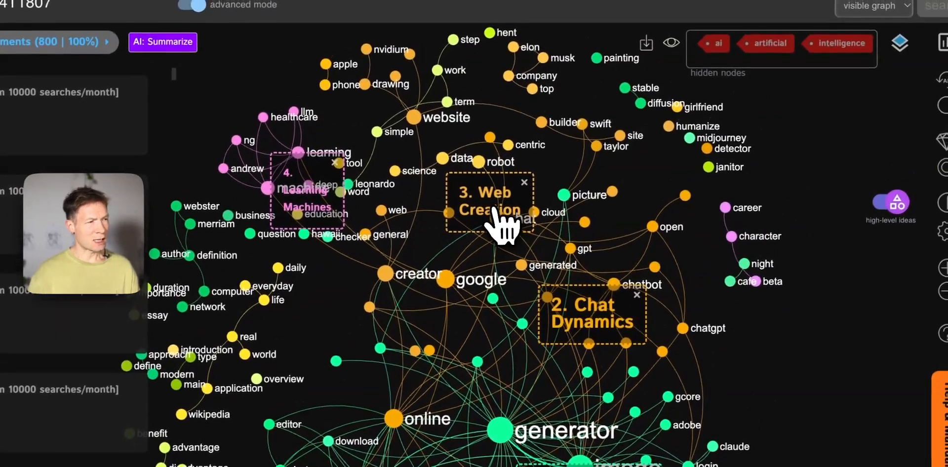
pyautogui.click(493, 210)
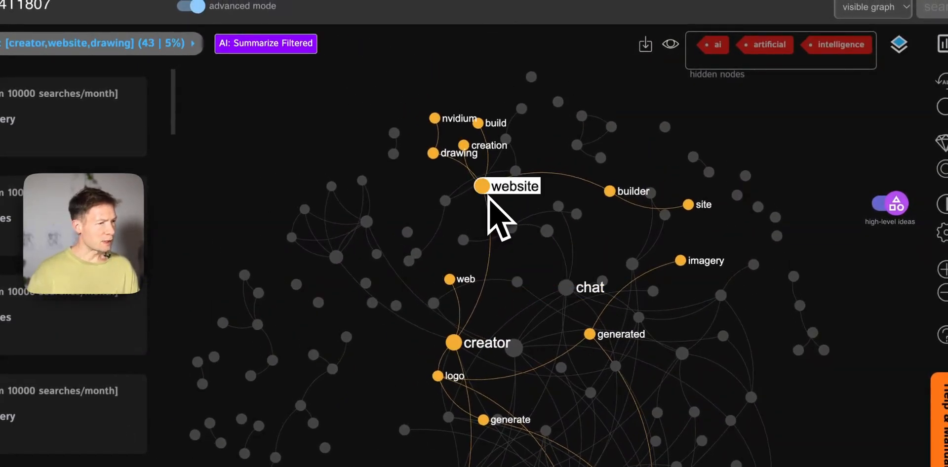
pyautogui.click(483, 188)
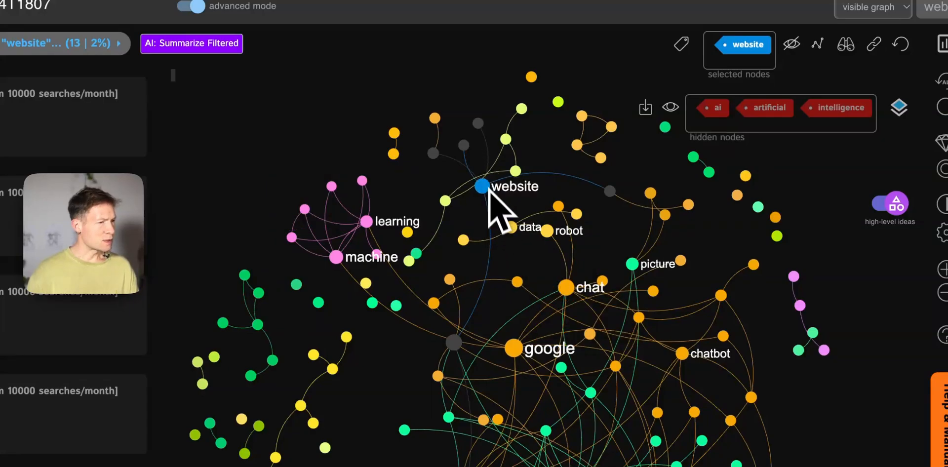
pyautogui.click(483, 188)
pyautogui.click(482, 187)
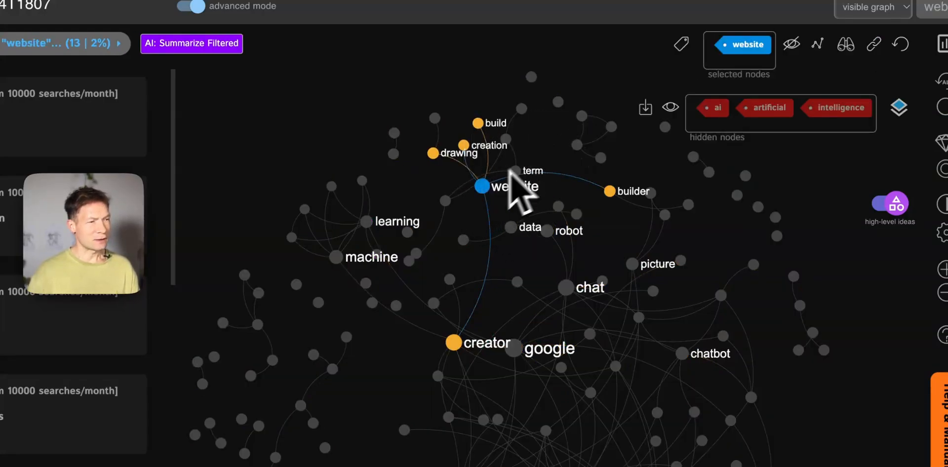
pyautogui.click(463, 145)
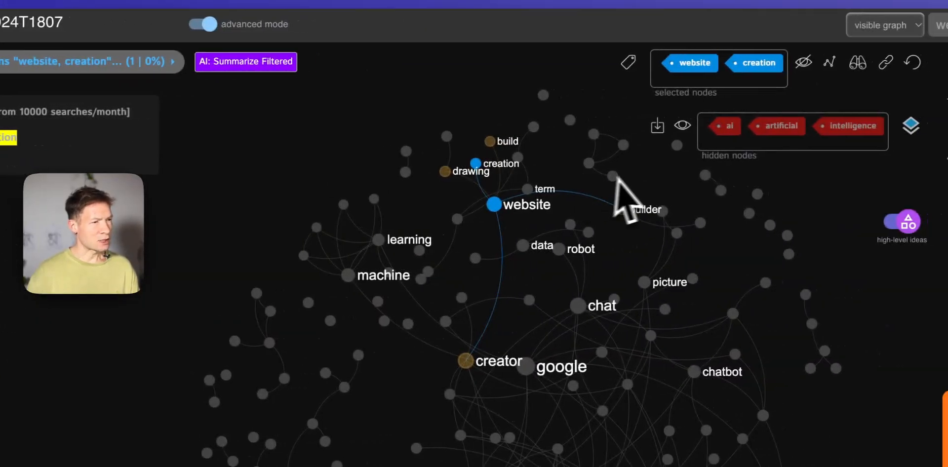
pyautogui.click(617, 63)
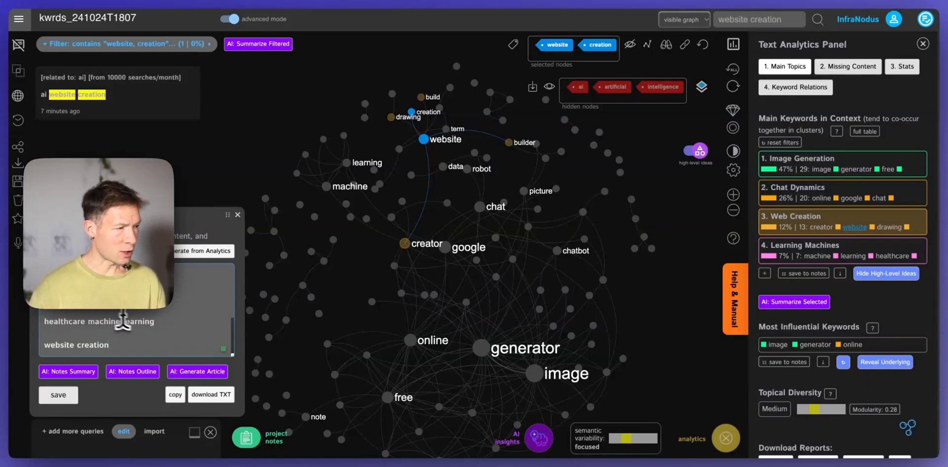
# - Review the saved project notes and add Google suggestions for "ai website creation" to the graph
pyautogui.scroll(3, 126, 319)
pyautogui.scroll(-1, 128, 316)
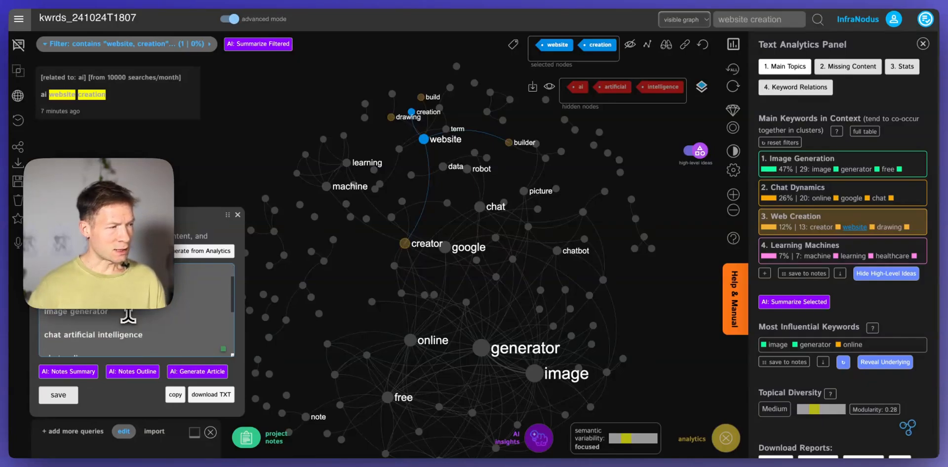
pyautogui.scroll(-3, 127, 316)
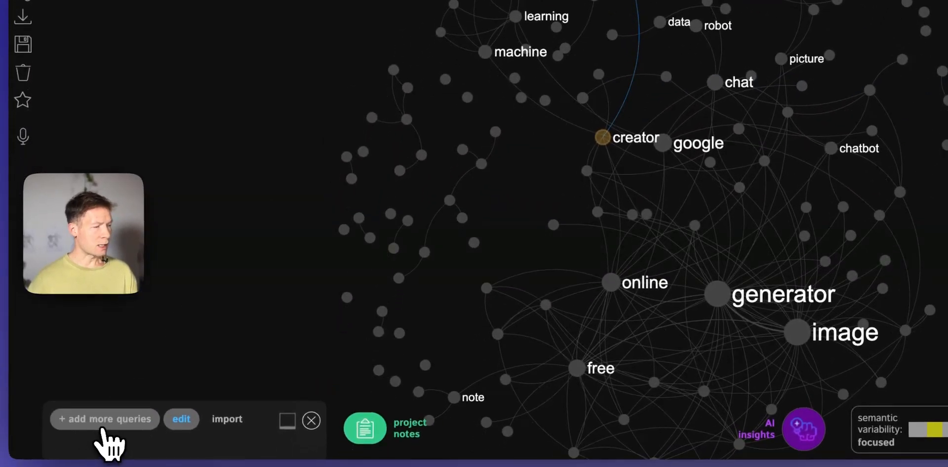
pyautogui.click(105, 419)
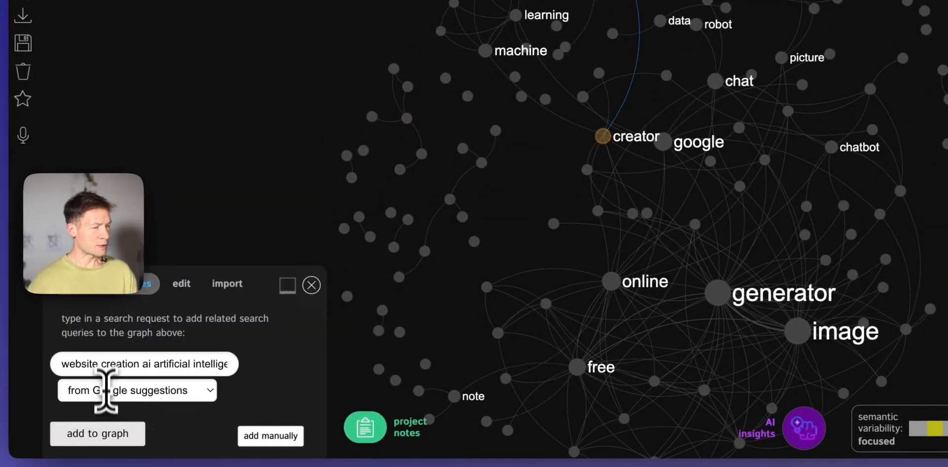
pyautogui.tripleClick(72, 363)
pyautogui.write('ai website creation')
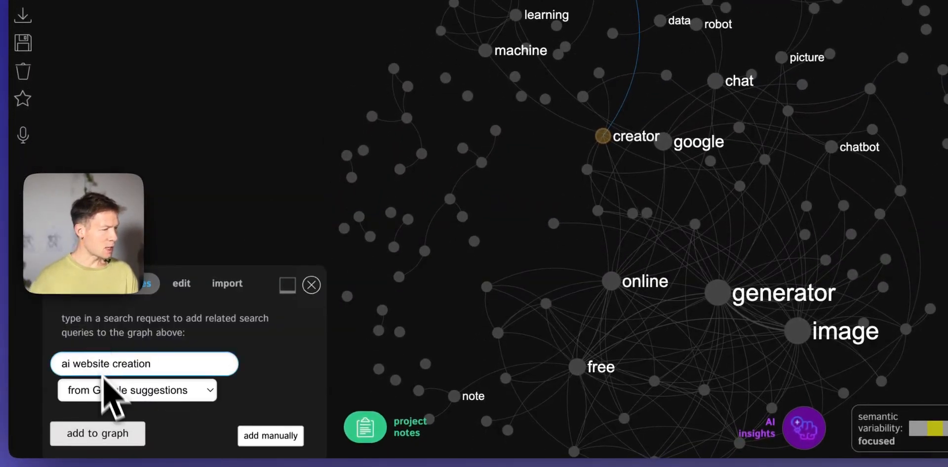
pyautogui.click(99, 438)
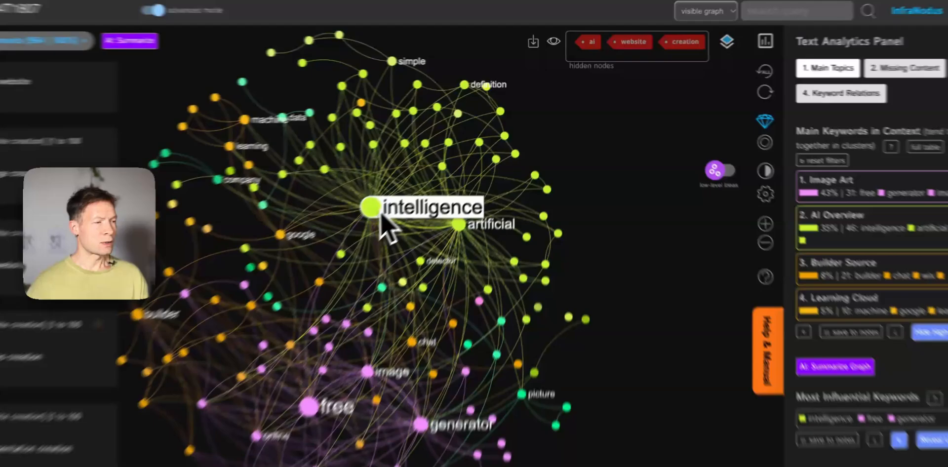
# - Select the intelligence and artificial nodes and hide them from the graph
pyautogui.click(422, 190)
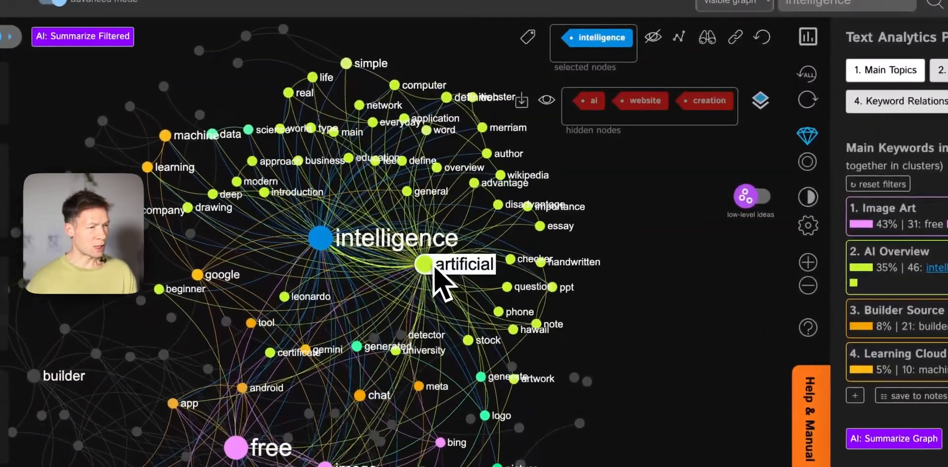
pyautogui.click(434, 266)
pyautogui.click(650, 37)
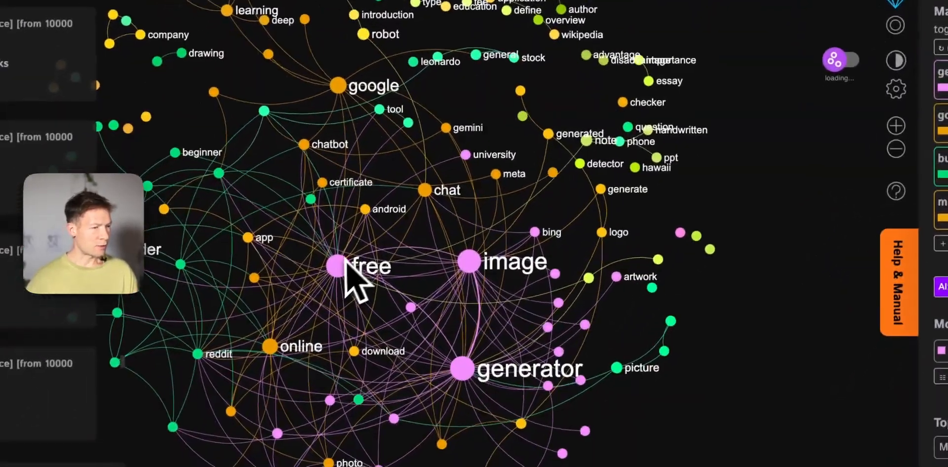
# - Select the free, image and generator nodes and hide them from the graph
pyautogui.click(248, 405)
pyautogui.click(476, 264)
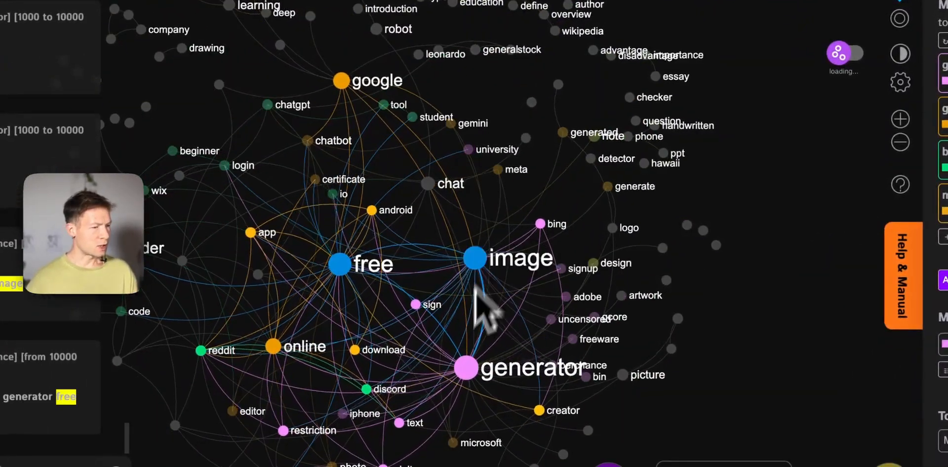
pyautogui.click(468, 372)
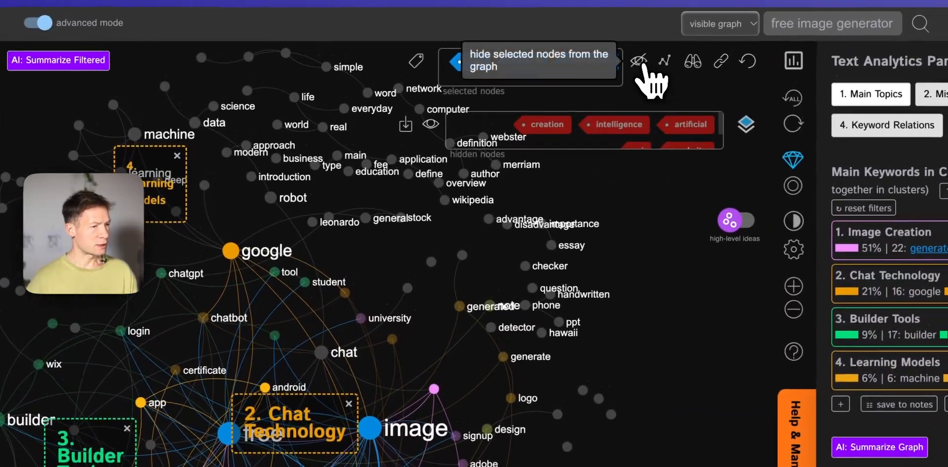
pyautogui.click(644, 35)
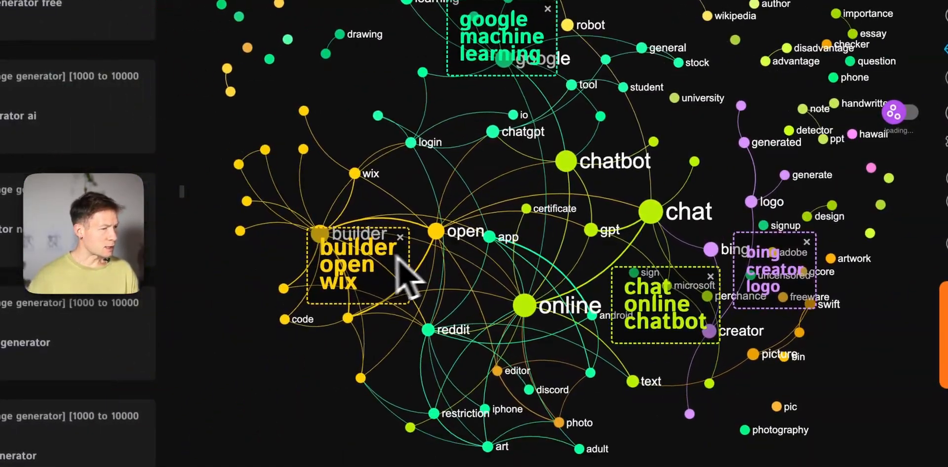
# - Examine the connections of the builder node, including its link to wix, and clear the selection
pyautogui.click(321, 234)
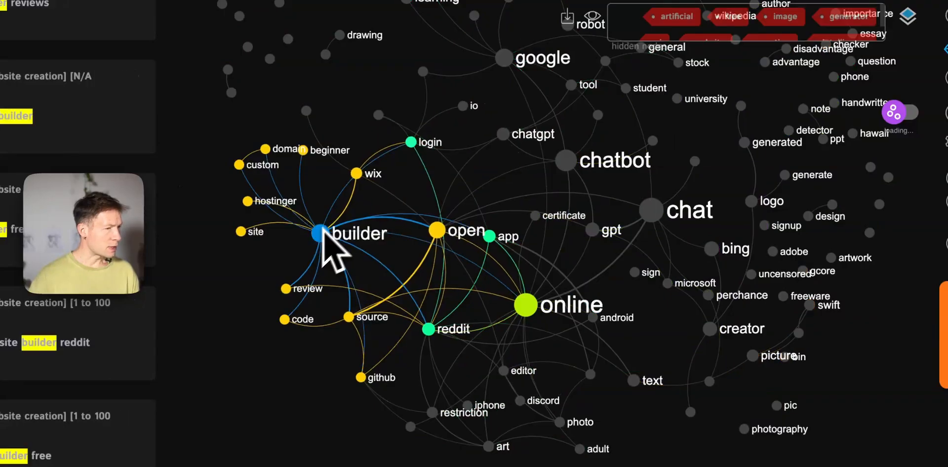
pyautogui.click(355, 173)
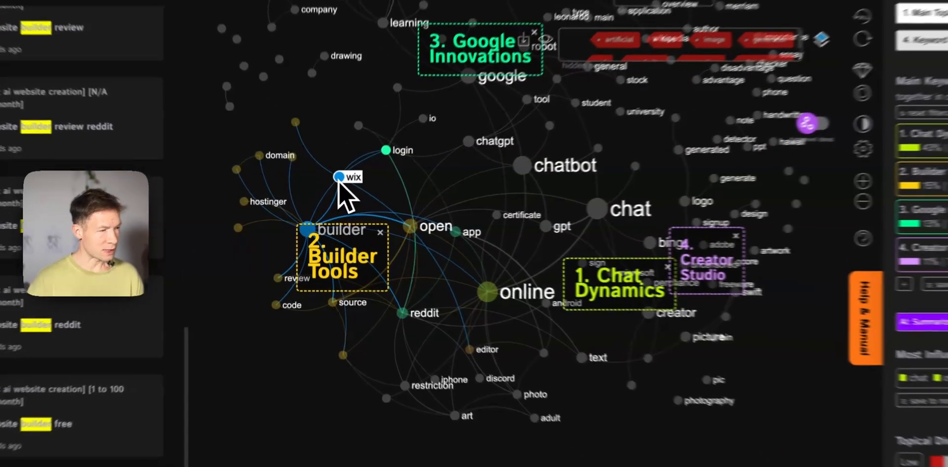
pyautogui.click(310, 231)
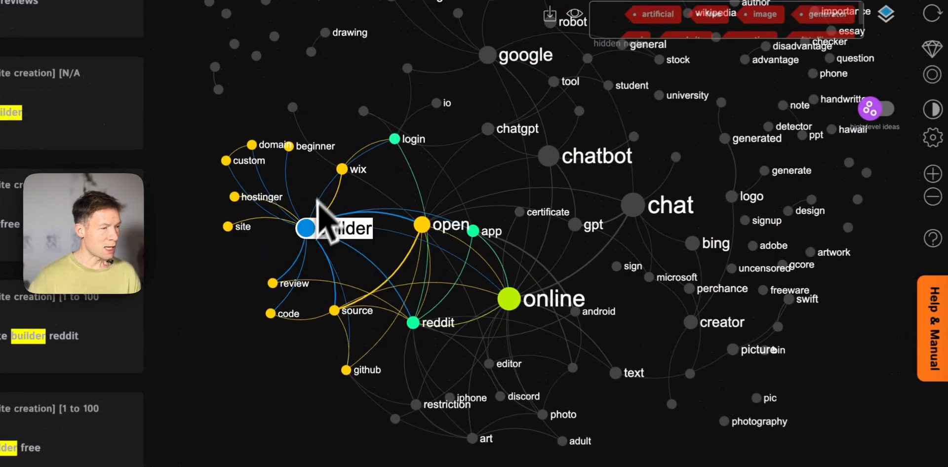
pyautogui.click(310, 231)
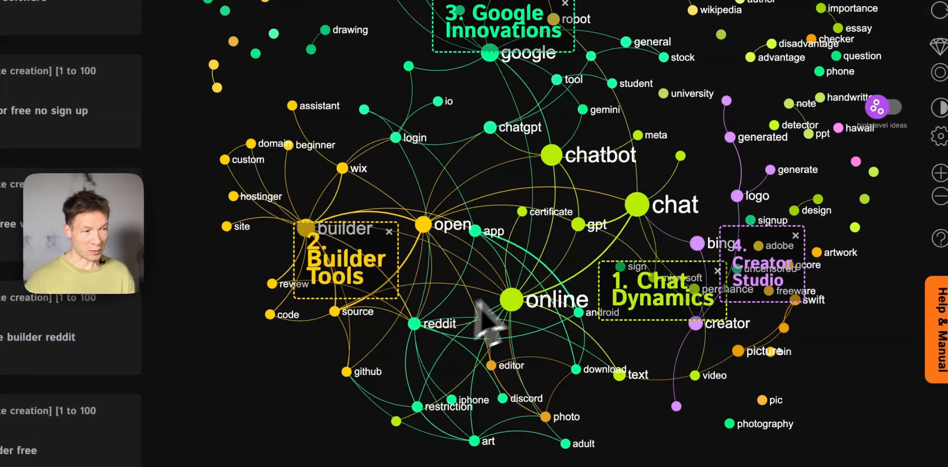
# - Examine the connections around the google and chatbot nodes in the Google Innovations cluster
pyautogui.moveTo(561, 240); pyautogui.dragTo(495, 286)
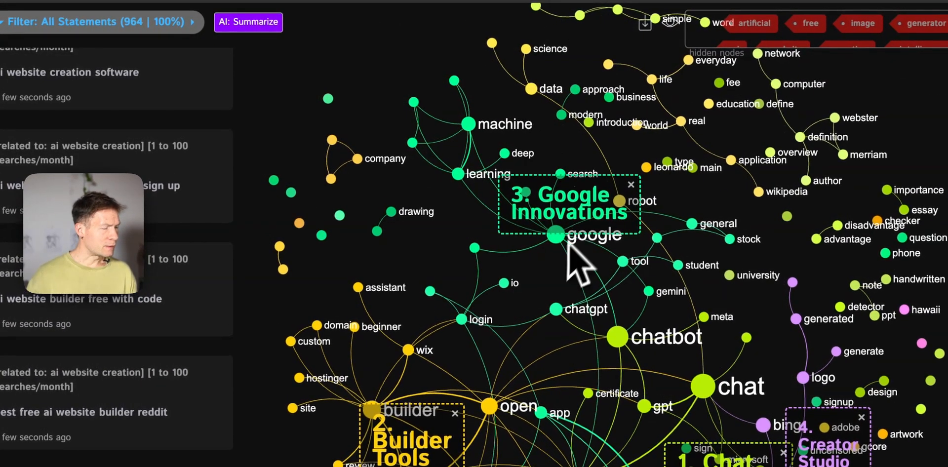
pyautogui.click(556, 241)
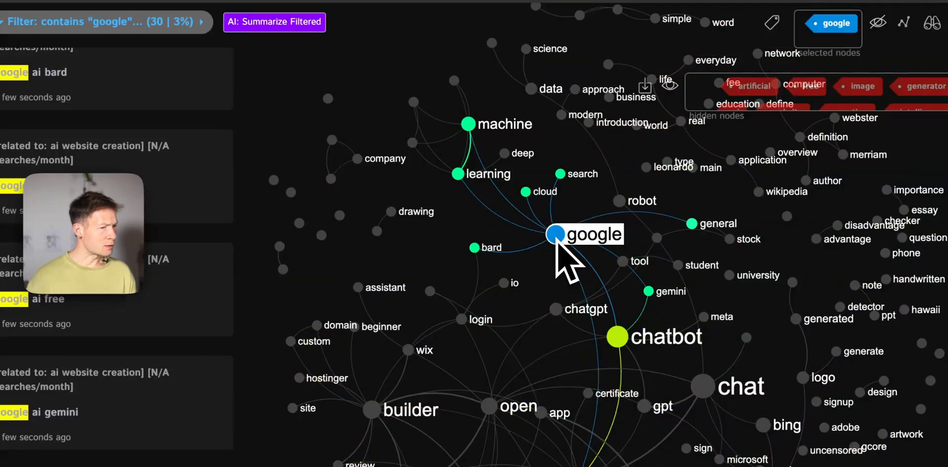
pyautogui.click(618, 340)
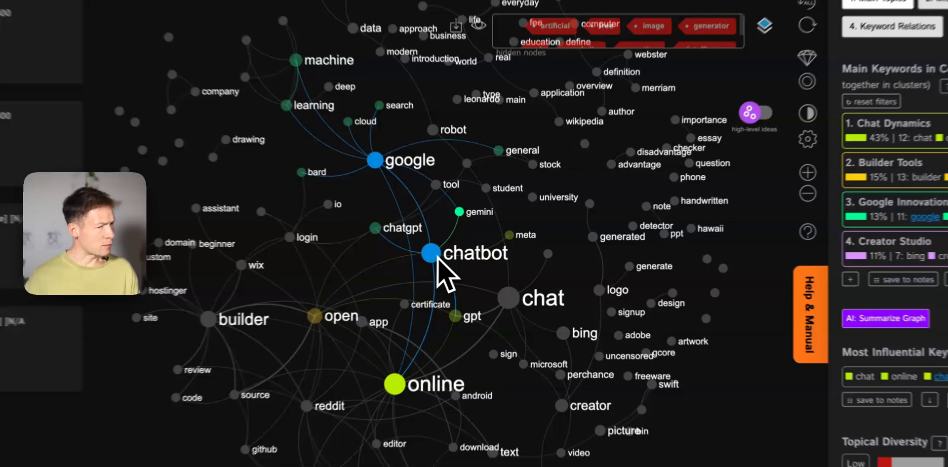
pyautogui.click(456, 254)
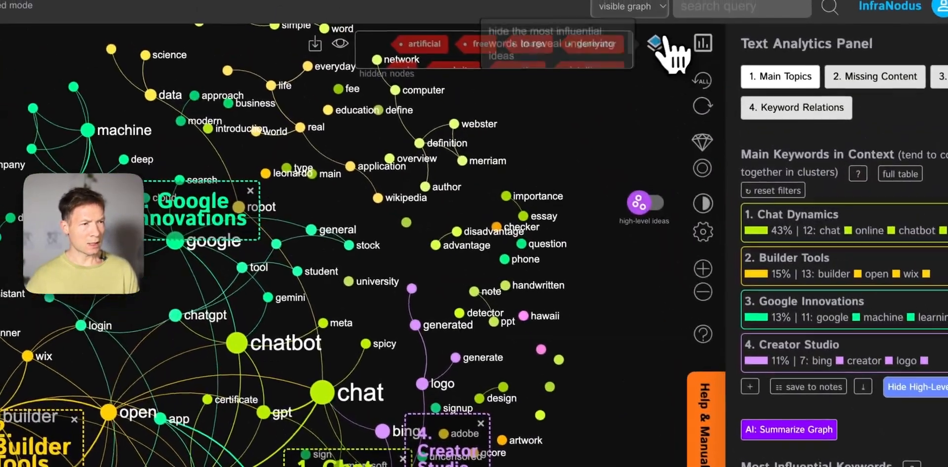
# - Hide the most influential words to reveal underlying ideas and turn off the AI-generated cluster interpretations
pyautogui.click(583, 0)
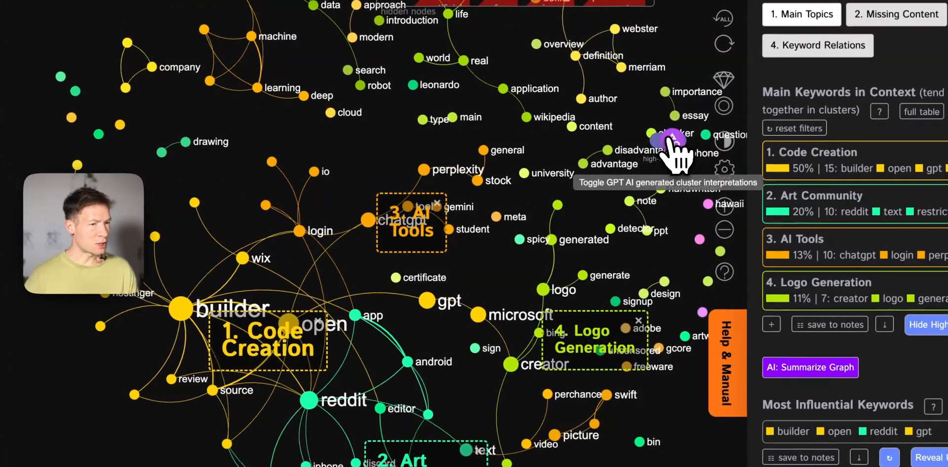
pyautogui.click(671, 140)
# - Select the open and builder nodes and save the combination to the project notes
pyautogui.click(291, 324)
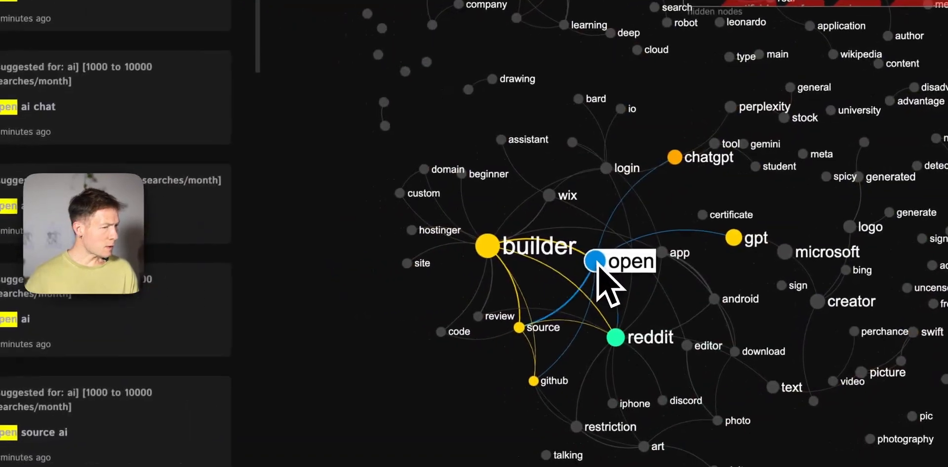
pyautogui.click(490, 245)
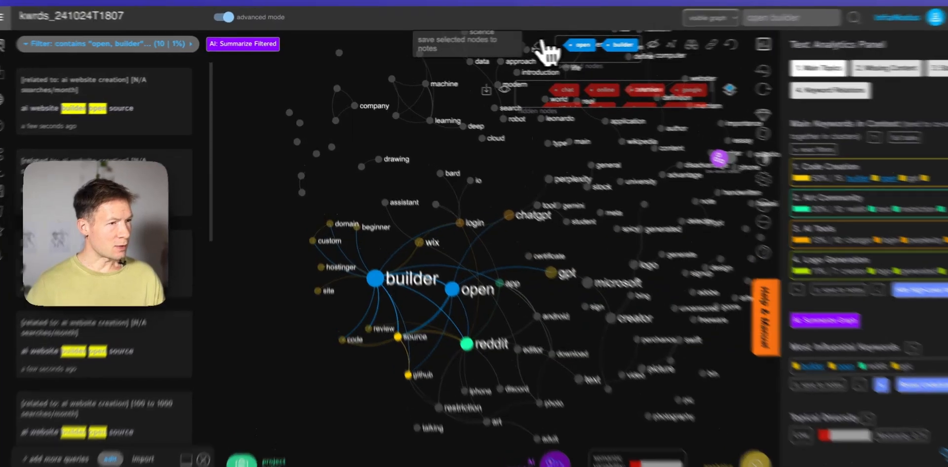
pyautogui.click(524, 46)
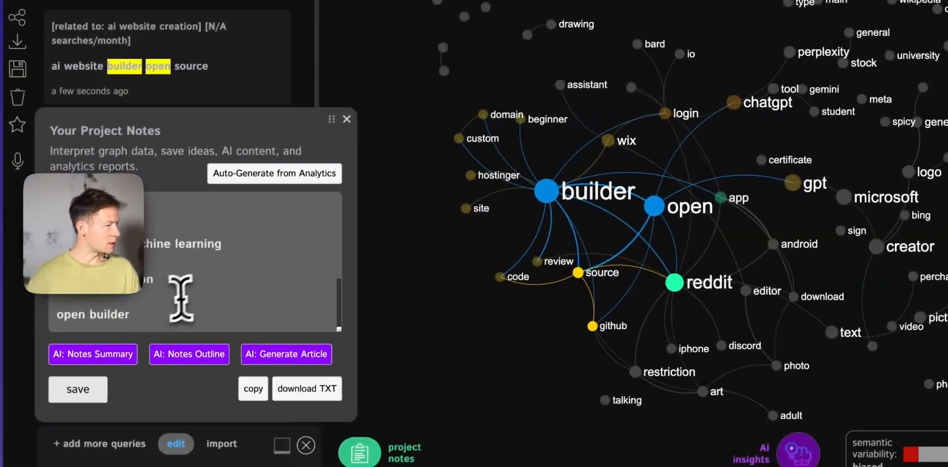
# - Expand the new note to "open source website builder", save and close the project notes, and deselect the nodes
pyautogui.click(155, 315)
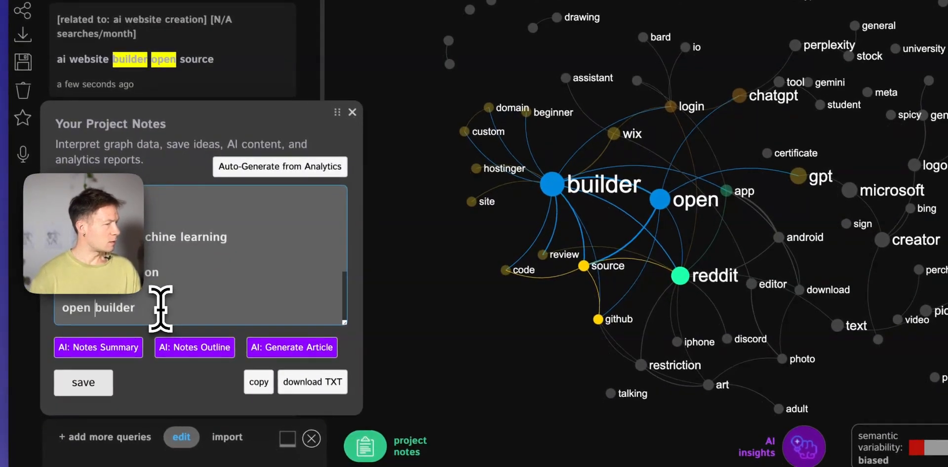
pyautogui.write('so')
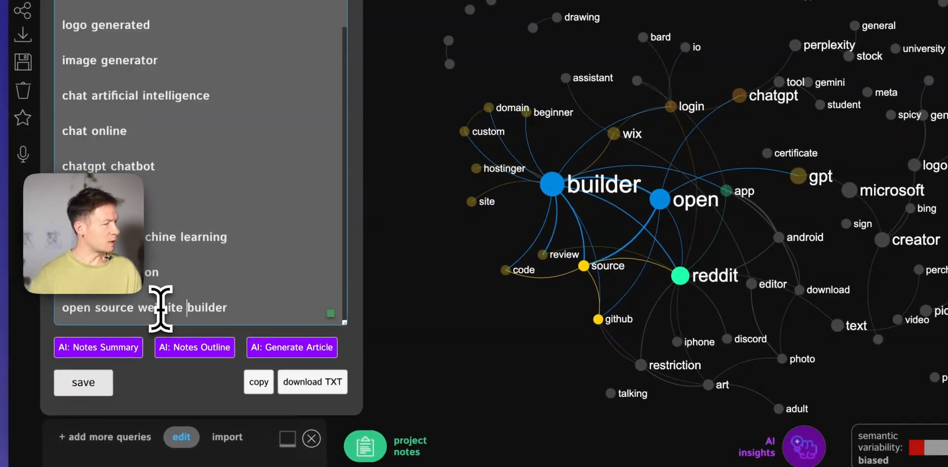
pyautogui.write('urce website')
pyautogui.click(99, 389)
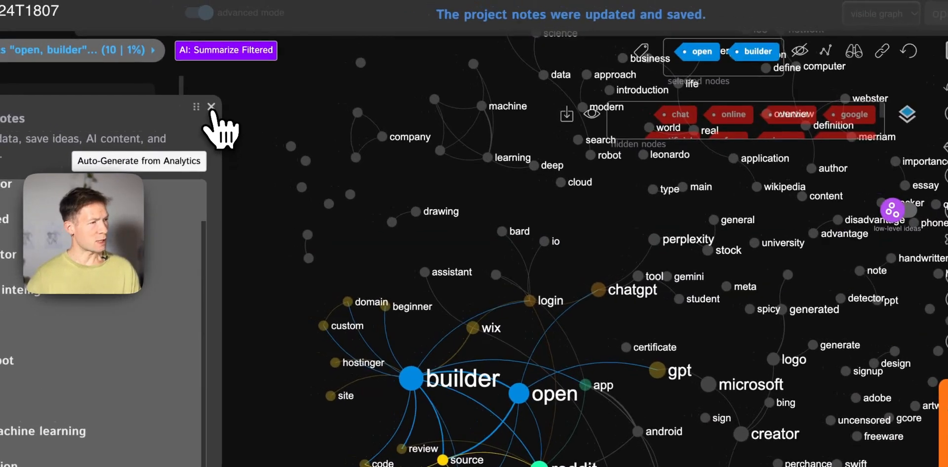
pyautogui.click(122, 45)
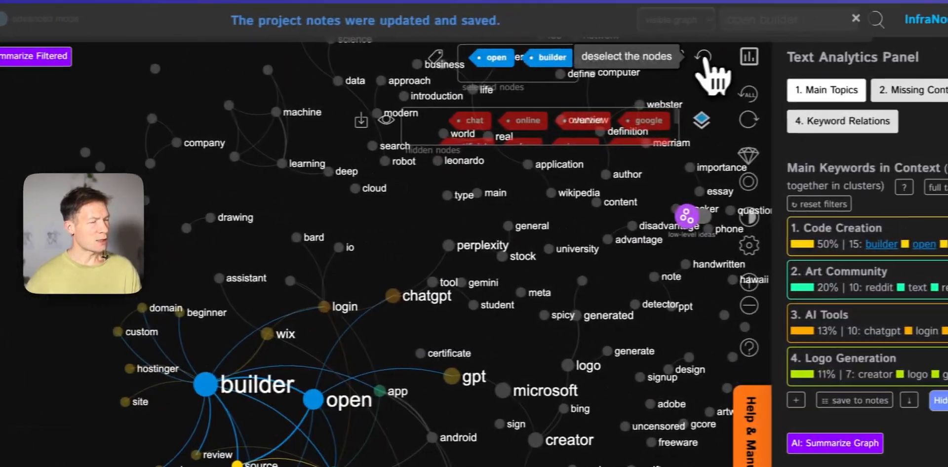
pyautogui.click(833, 54)
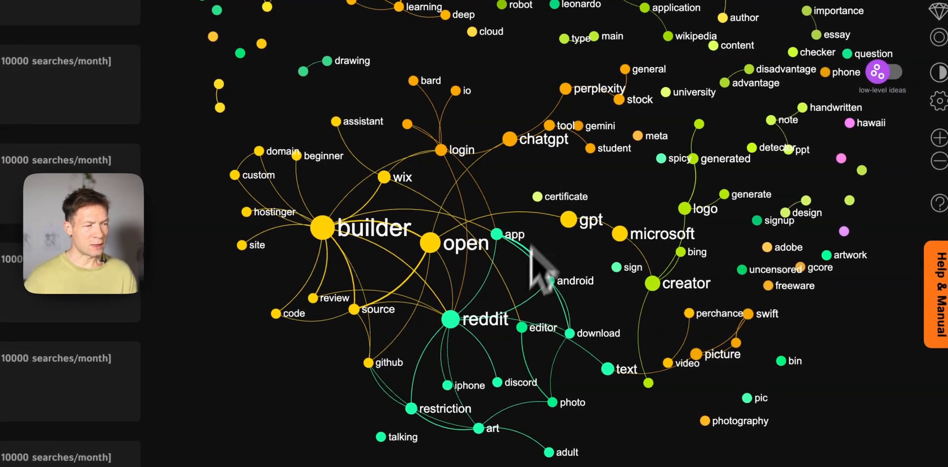
# - Inspect the search queries containing the reddit node and its relation to the builder node
pyautogui.click(451, 323)
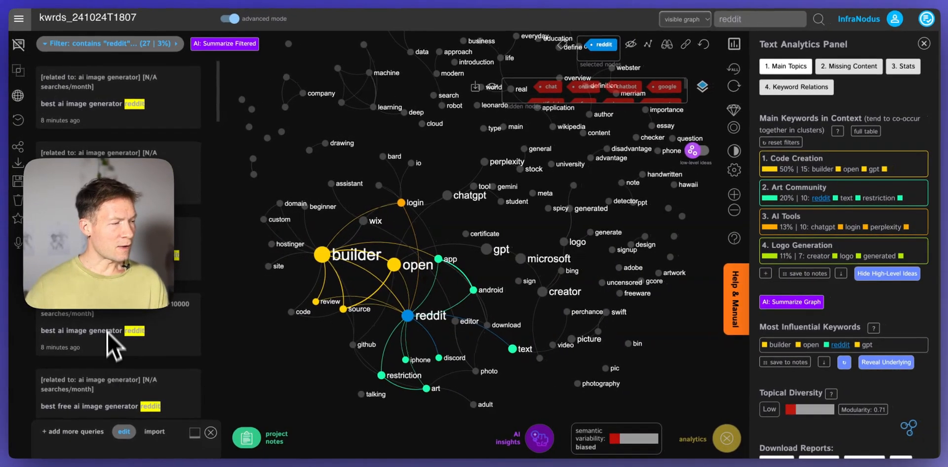
pyautogui.scroll(-5, 113, 373)
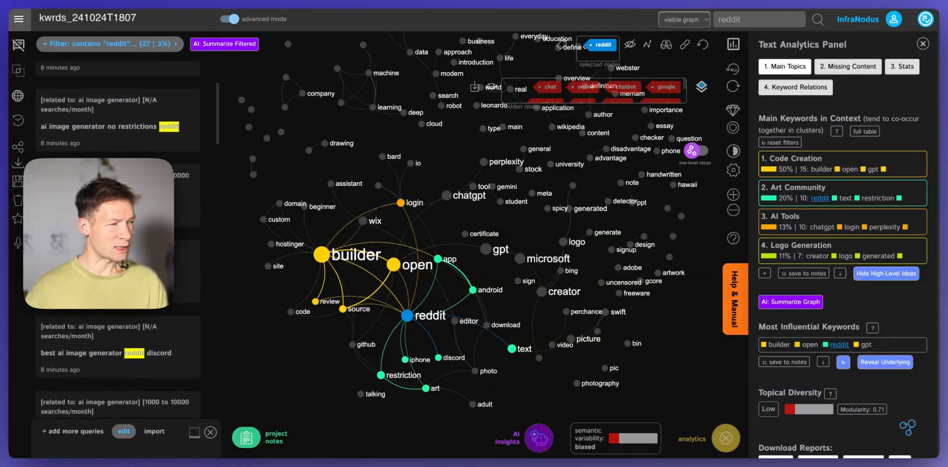
pyautogui.scroll(-3, 117, 237)
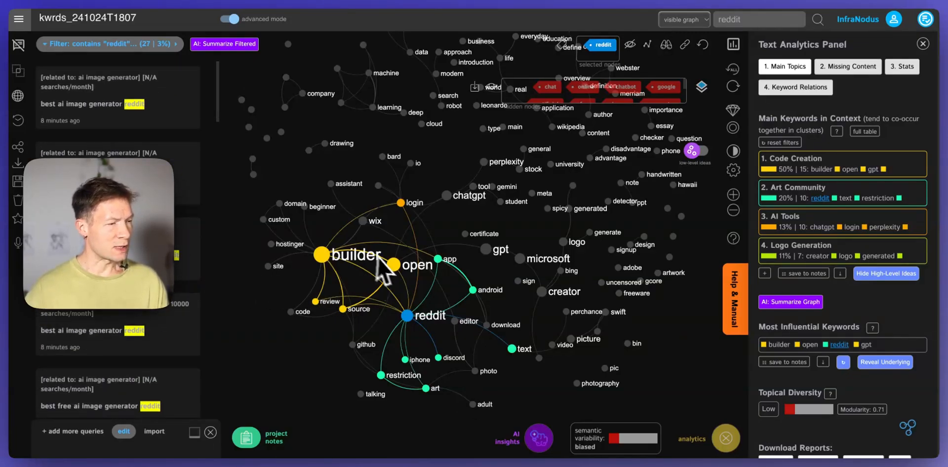
pyautogui.click(325, 258)
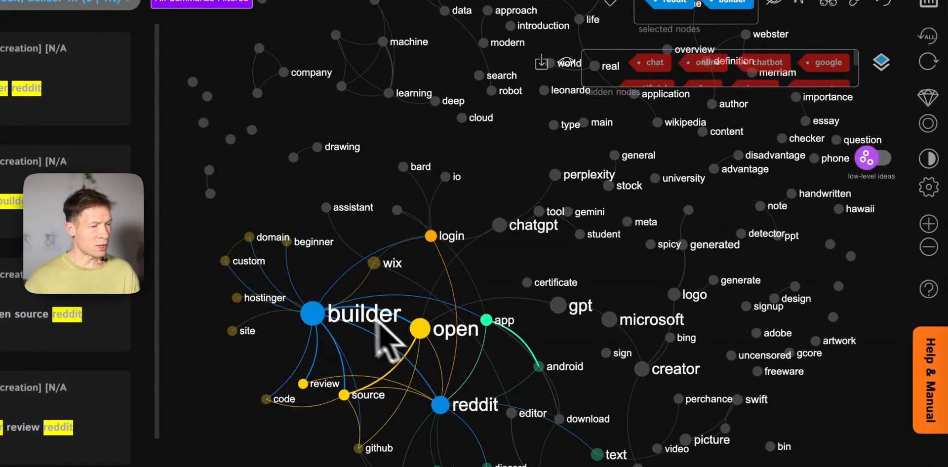
# - Save only the reddit node to the project notes, close the notes and clear the node selection
pyautogui.moveTo(415, 350); pyautogui.dragTo(372, 349)
pyautogui.click(279, 316)
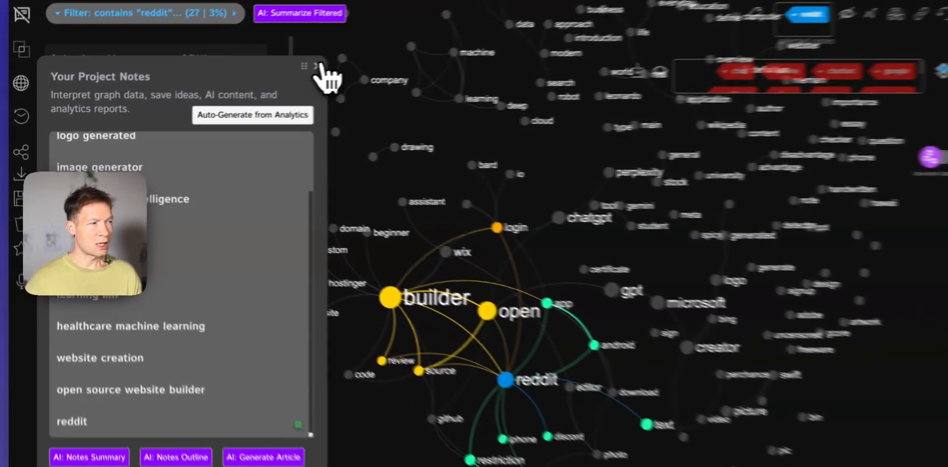
pyautogui.click(238, 82)
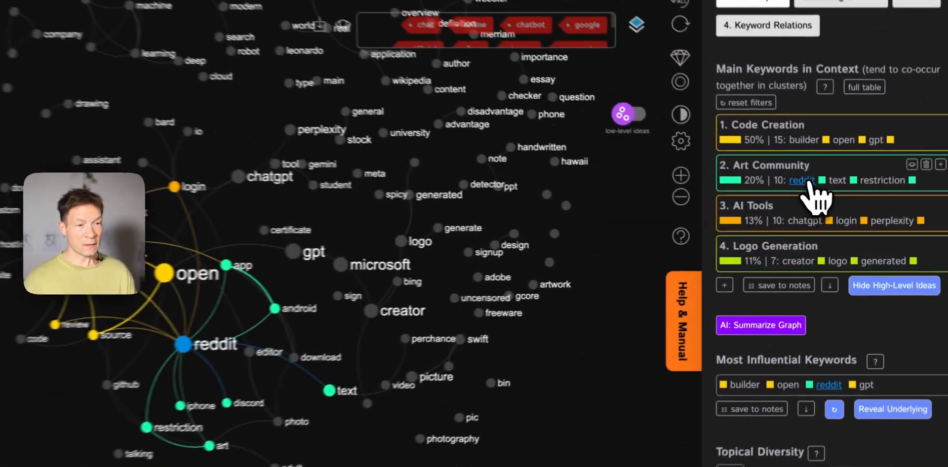
pyautogui.click(829, 212)
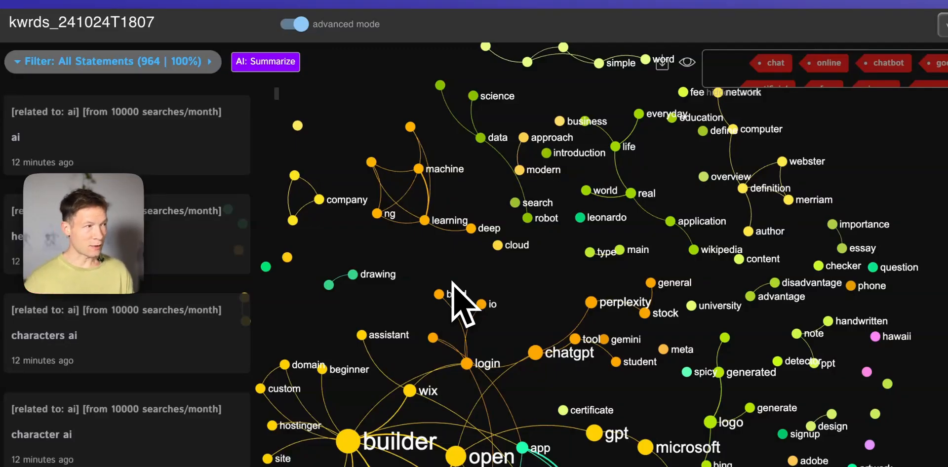
# - Go to the apps page and start a new analysis with Informational Supply as the analysis source
pyautogui.click(22, 24)
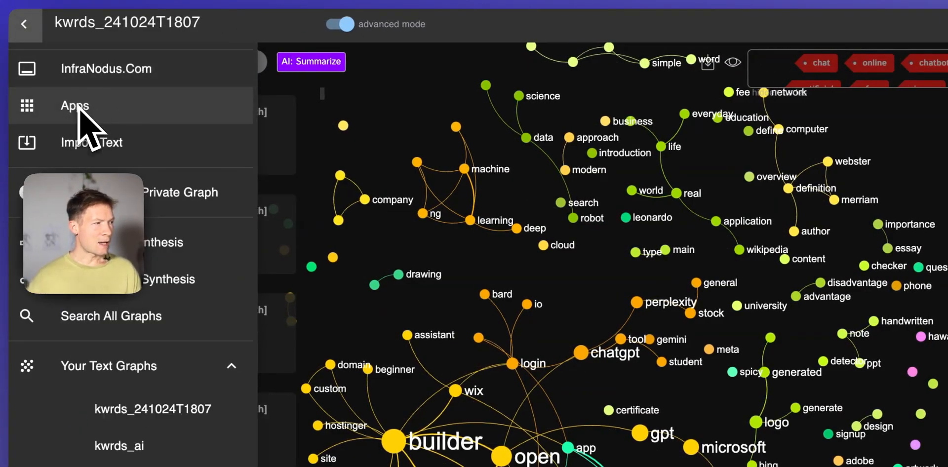
pyautogui.click(78, 111)
pyautogui.click(512, 268)
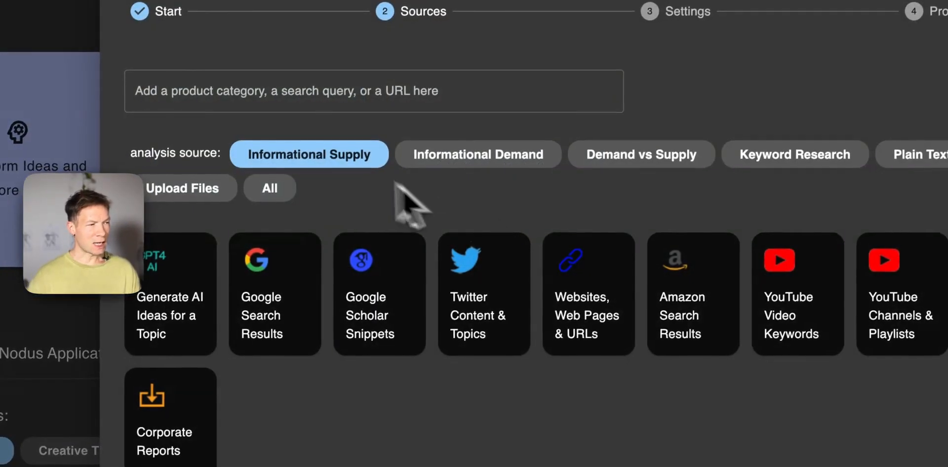
pyautogui.click(453, 180)
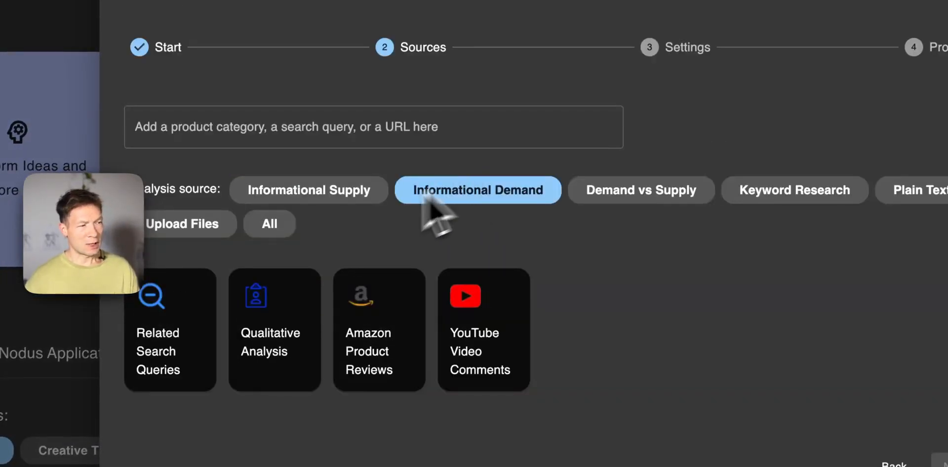
pyautogui.click(370, 193)
# - Create and visualize a graph of Google search results for the query "ai", analyzing search result snippets only
pyautogui.click(227, 99)
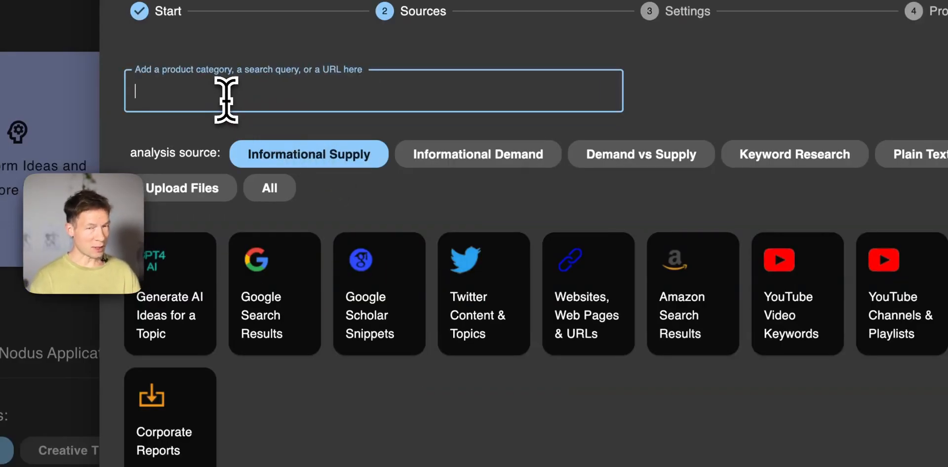
pyautogui.write('ai')
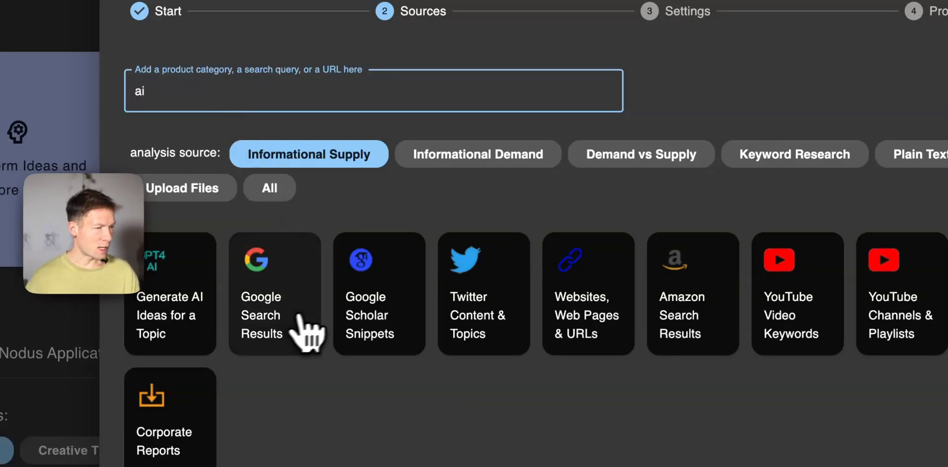
pyautogui.click(285, 338)
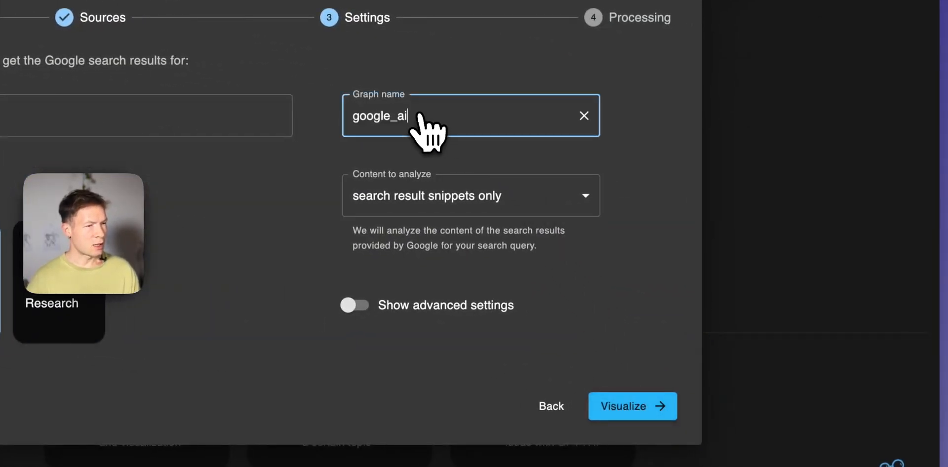
pyautogui.click(624, 409)
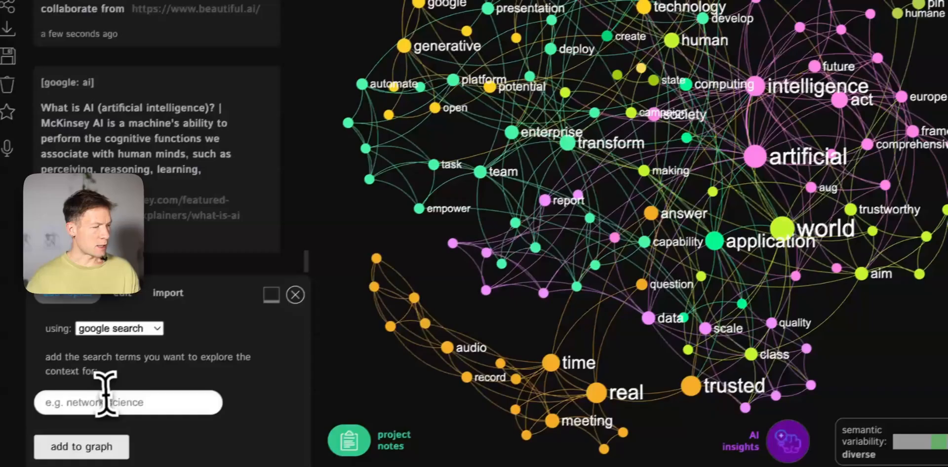
# - Add the Google search results for "artificial intelligence" to the graph
pyautogui.click(80, 391)
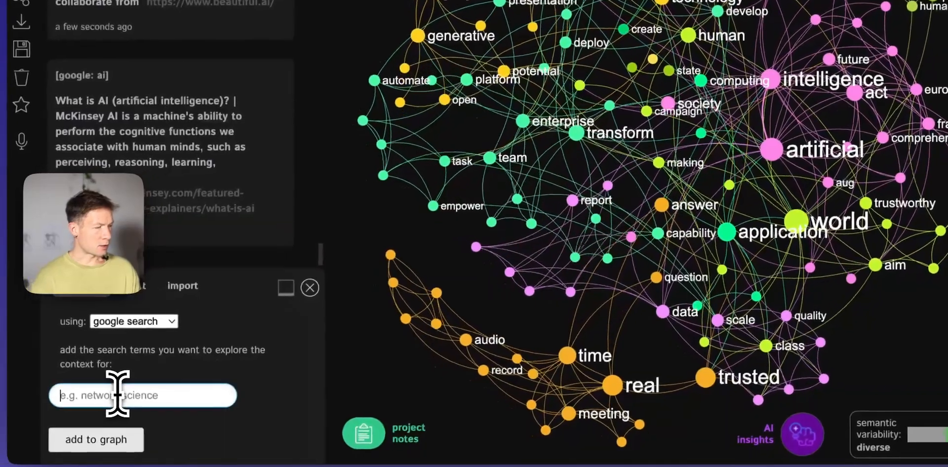
pyautogui.write('artificial ')
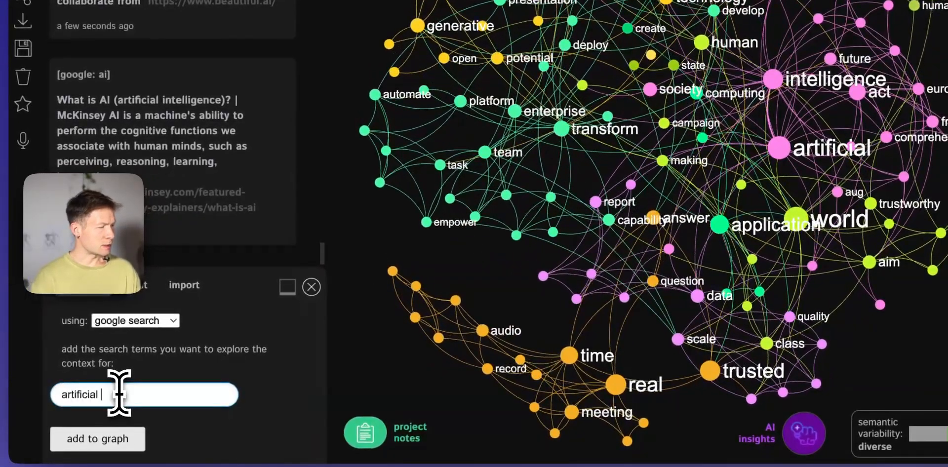
pyautogui.write('intelligence')
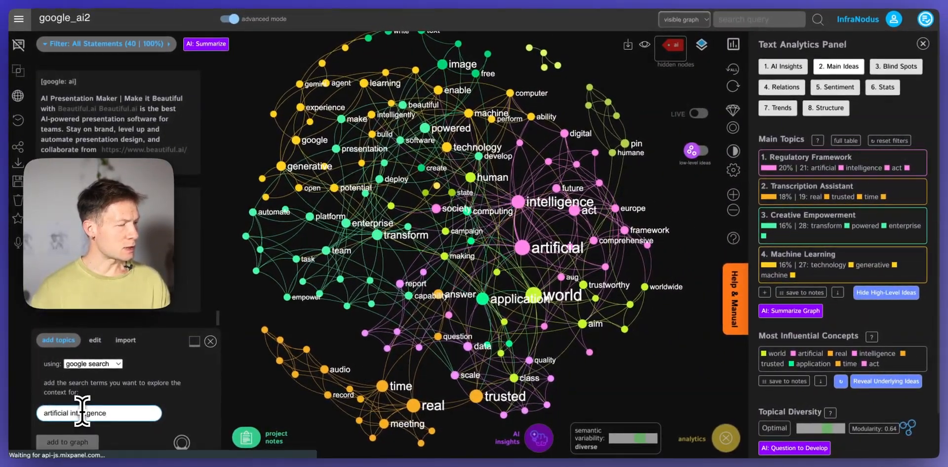
pyautogui.press('Return')
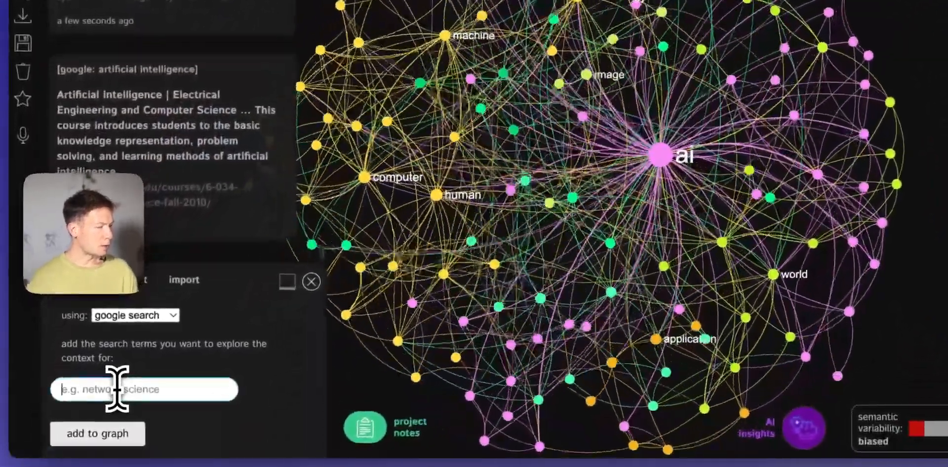
# - Add the Google search results for "ai website builder" and "ai image generators" to the graph
pyautogui.write('ai w')
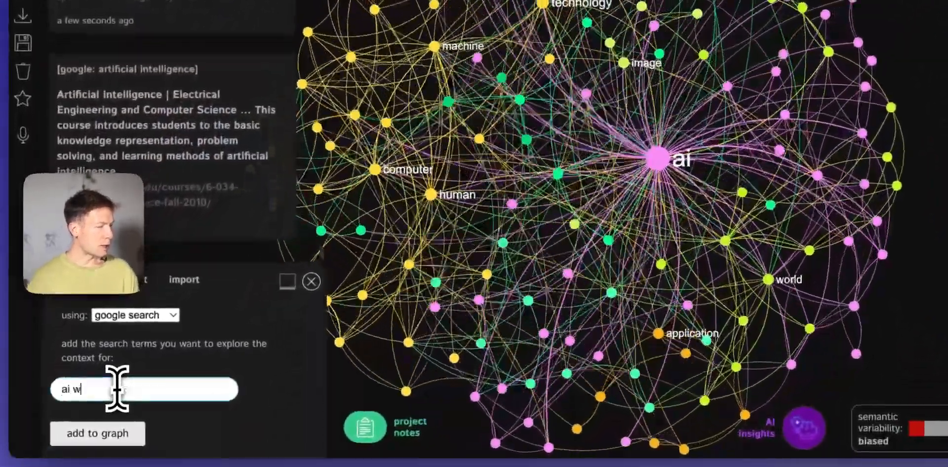
pyautogui.write('ebsite builder')
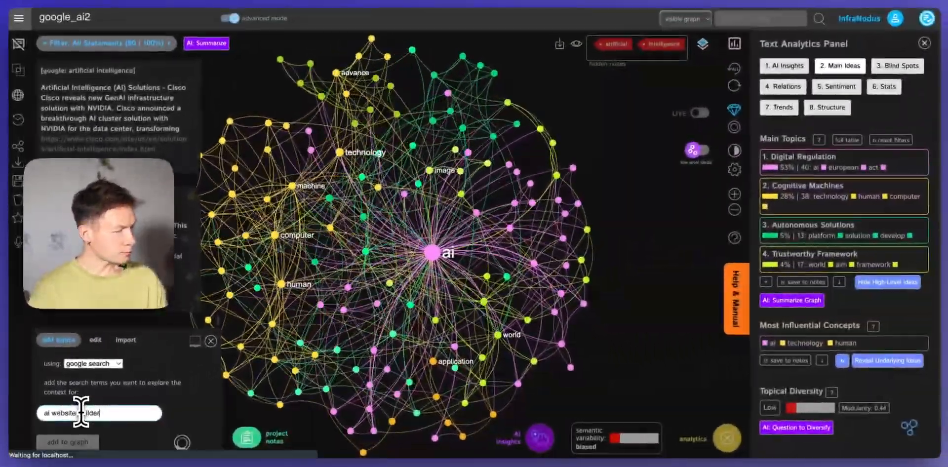
pyautogui.press('Return')
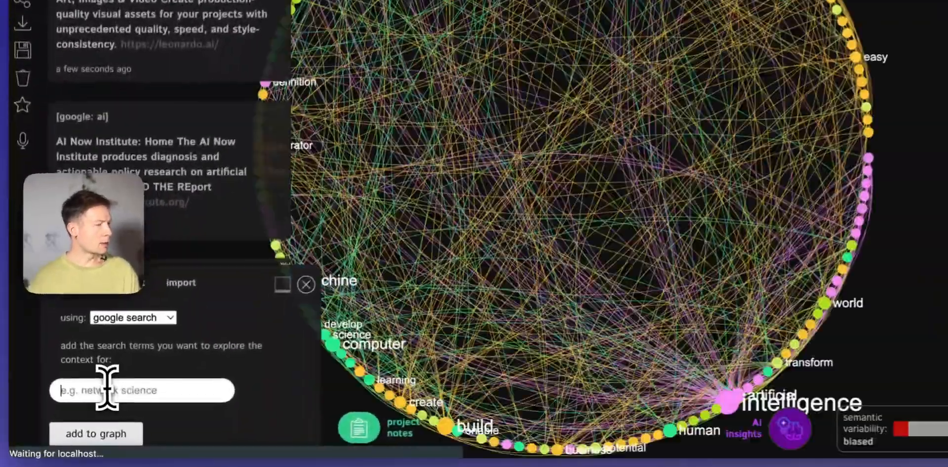
pyautogui.write('ai image ge')
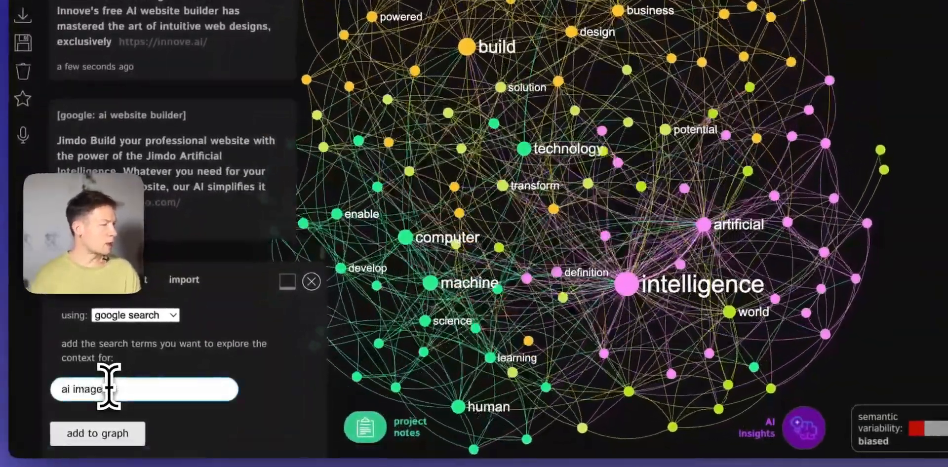
pyautogui.write('nerators')
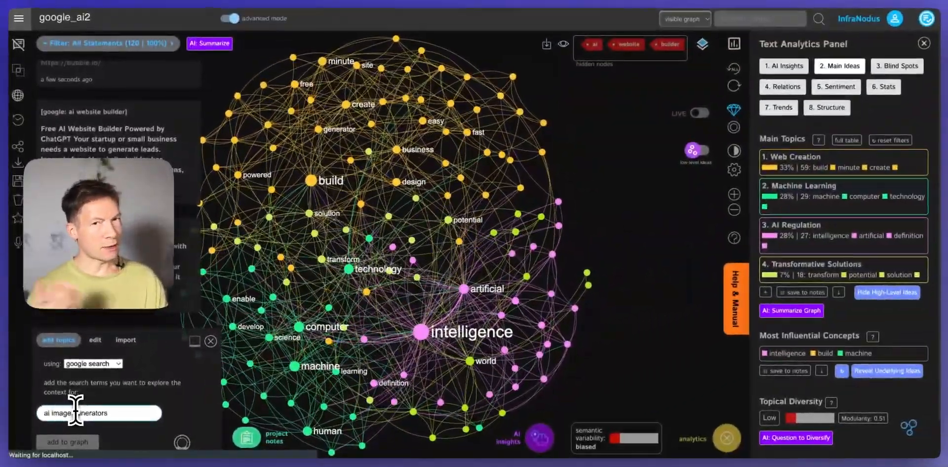
pyautogui.press('Return')
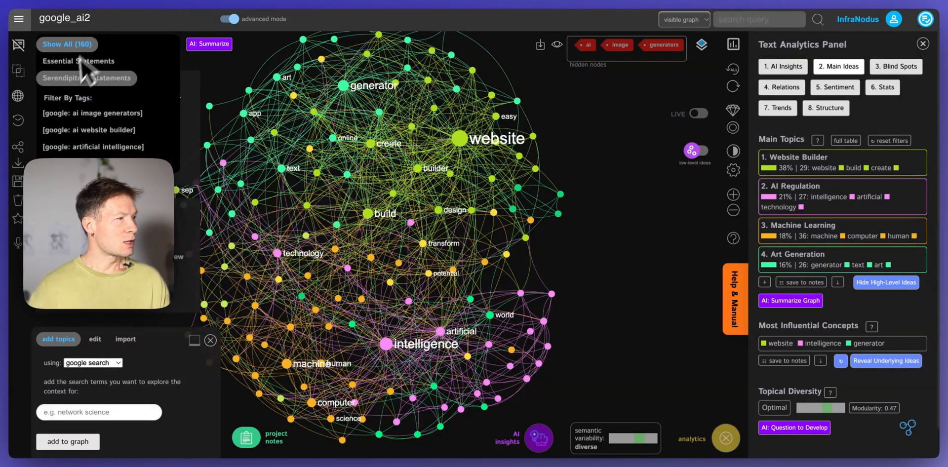
# - Compare google_ai2 with the kwrds_241024T1807 context using the "differs from" mode and visualize the difference graph
pyautogui.click(25, 72)
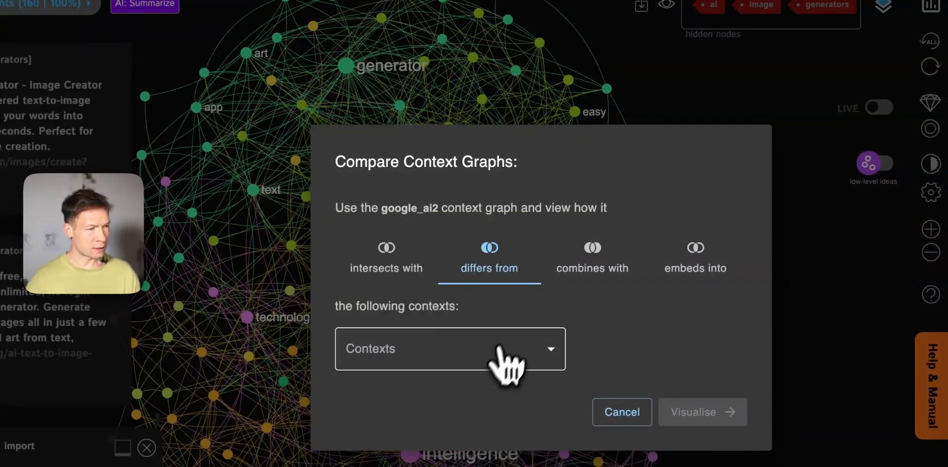
pyautogui.click(504, 366)
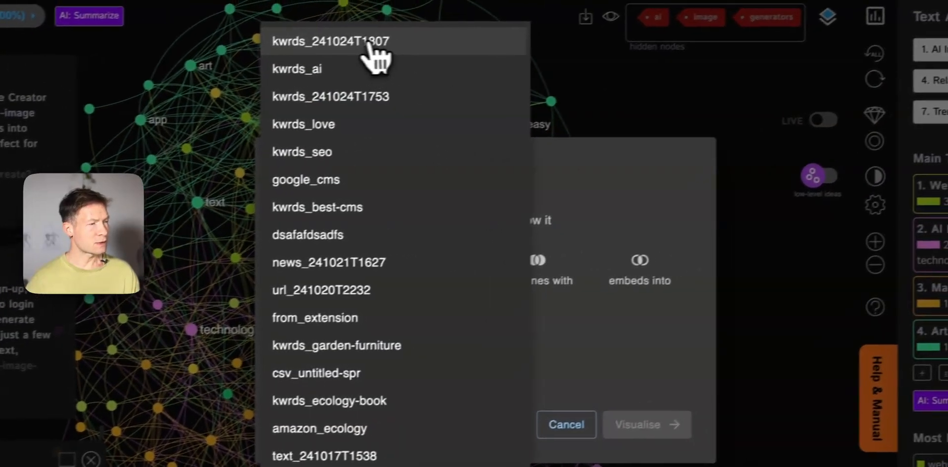
pyautogui.click(429, 39)
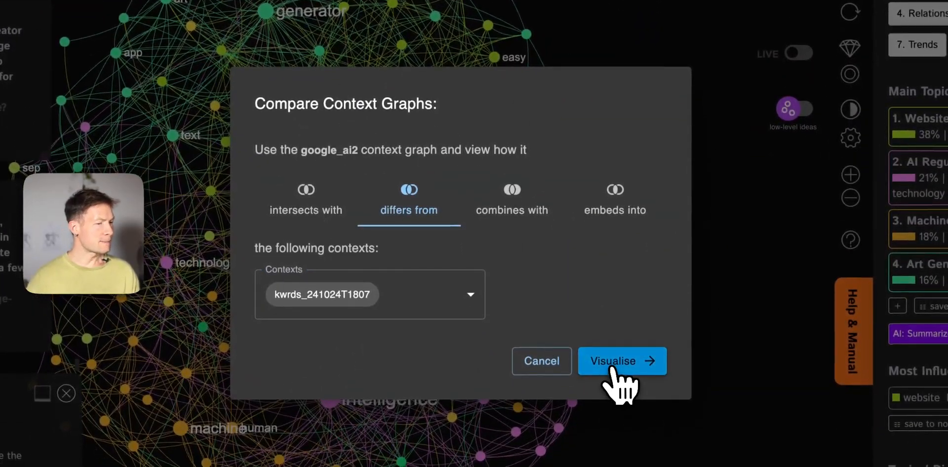
pyautogui.click(612, 370)
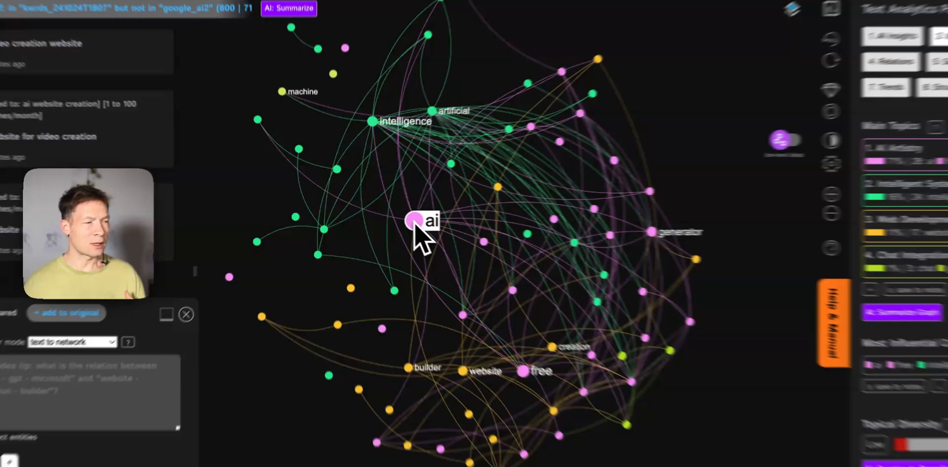
# - Inspect the search queries linking the ai node with the restriction and review nodes, and clear the selection
pyautogui.click(395, 218)
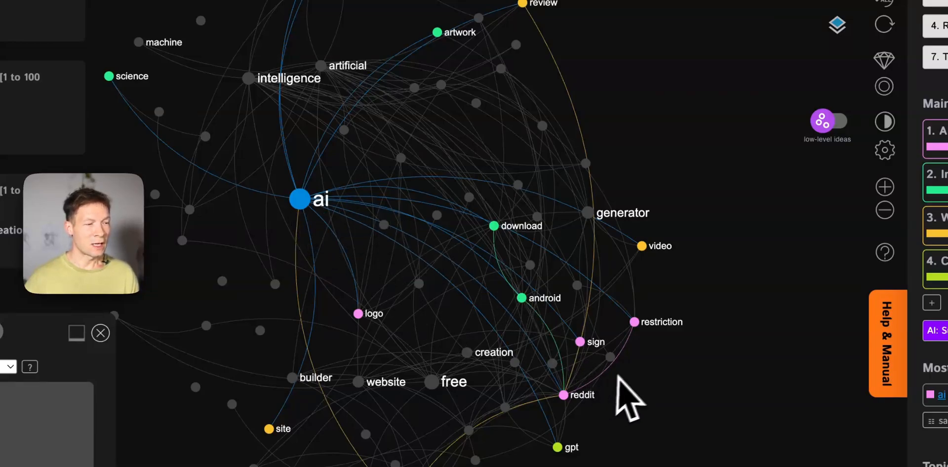
pyautogui.click(636, 328)
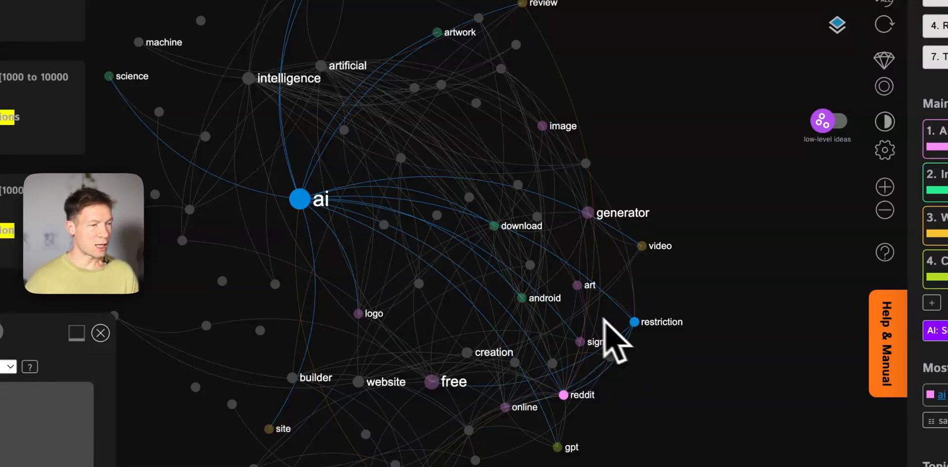
pyautogui.click(637, 326)
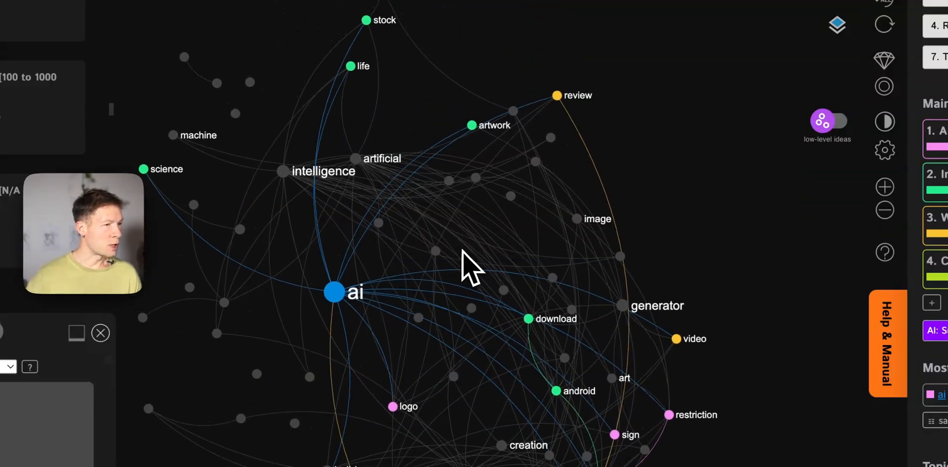
pyautogui.click(636, 195)
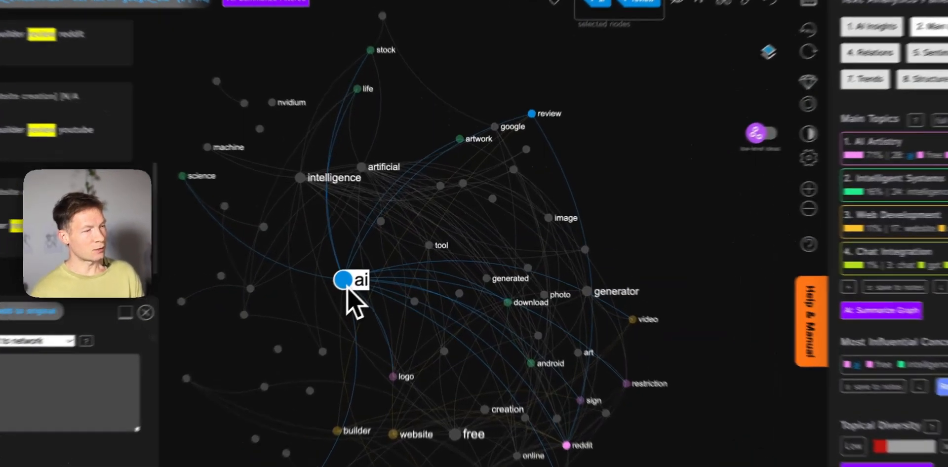
pyautogui.click(368, 272)
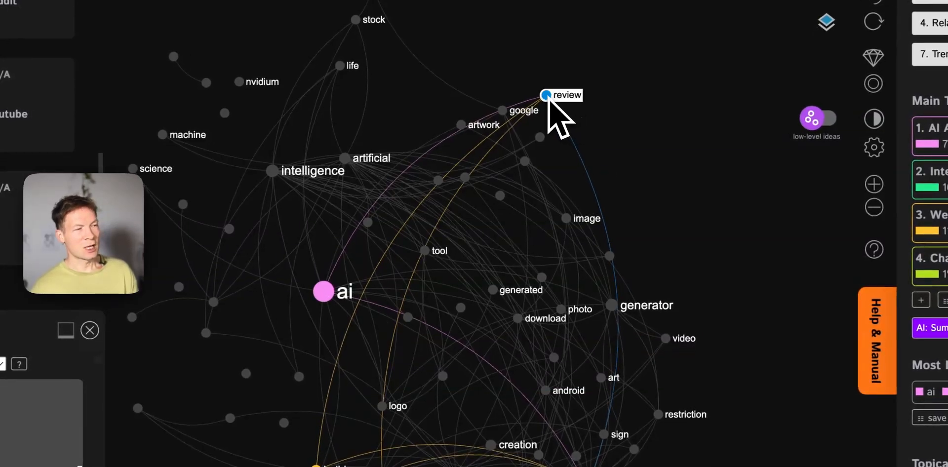
pyautogui.click(547, 94)
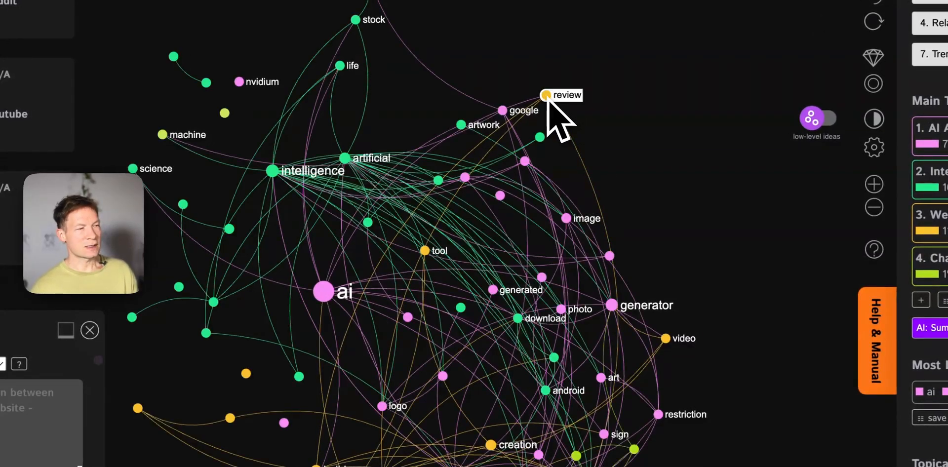
# - Select the ai and restriction nodes, save the combination to the project notes, and clear the node selection
pyautogui.click(335, 299)
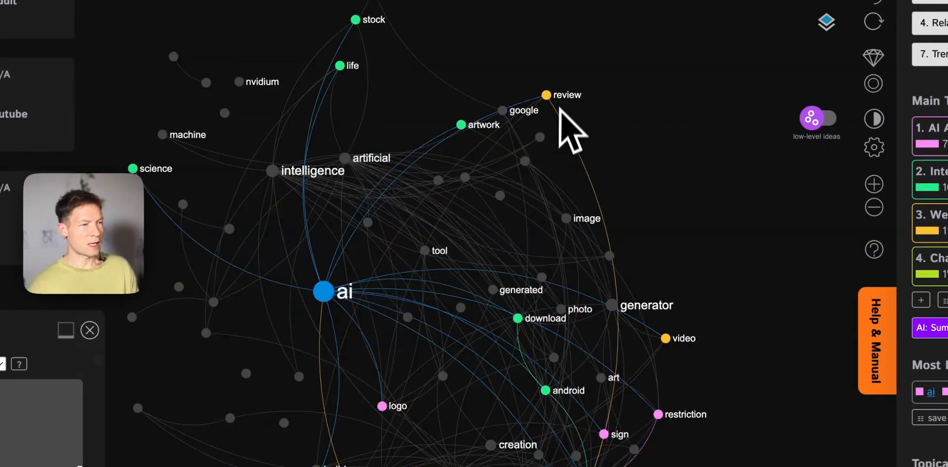
pyautogui.click(547, 94)
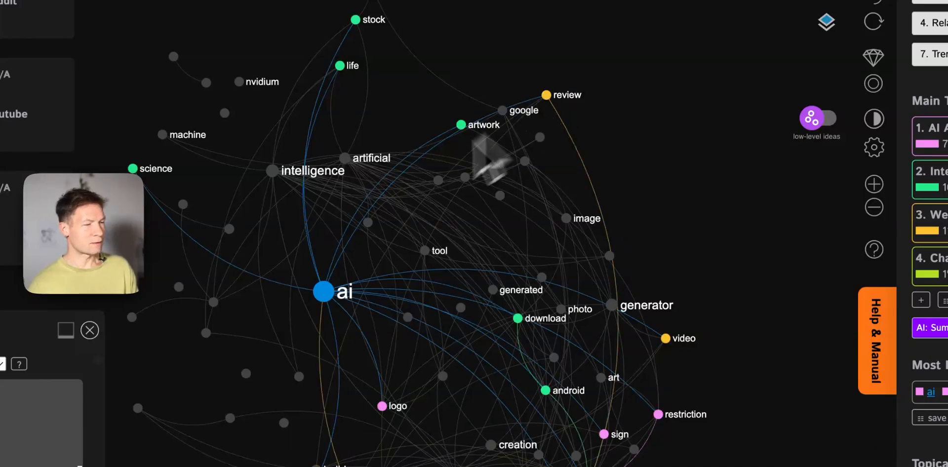
pyautogui.moveTo(540, 360); pyautogui.dragTo(502, 286)
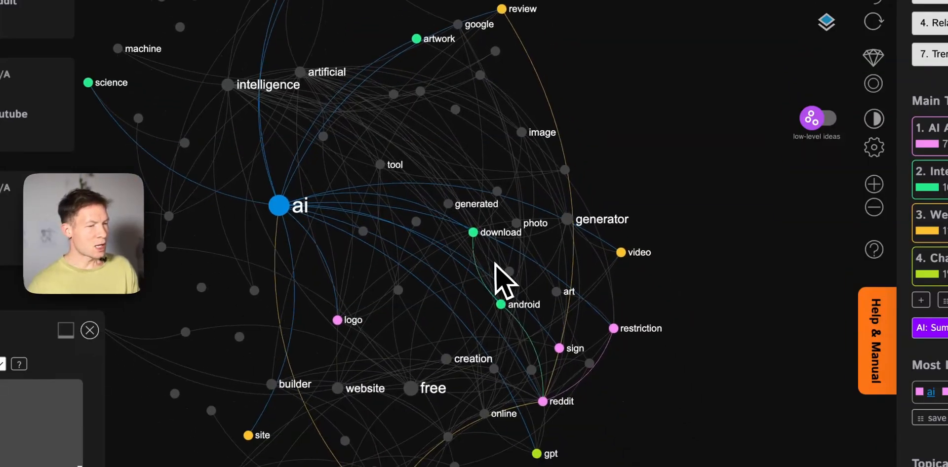
pyautogui.click(614, 328)
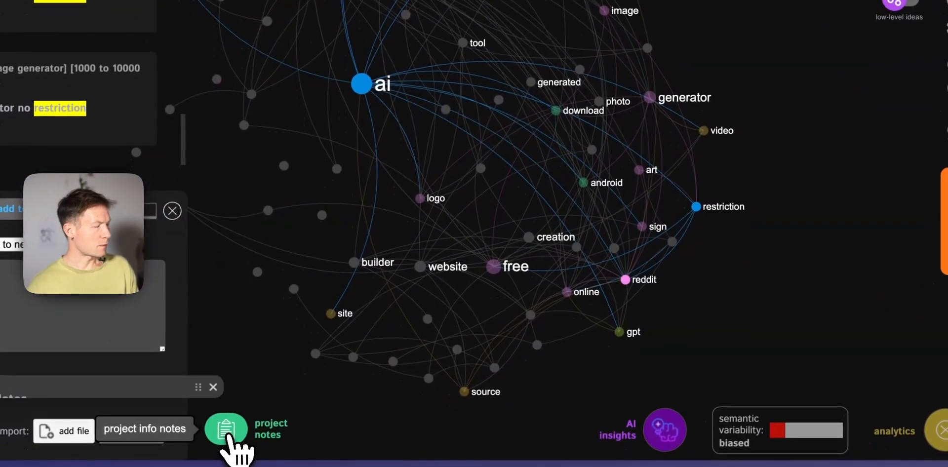
pyautogui.click(218, 447)
pyautogui.click(228, 431)
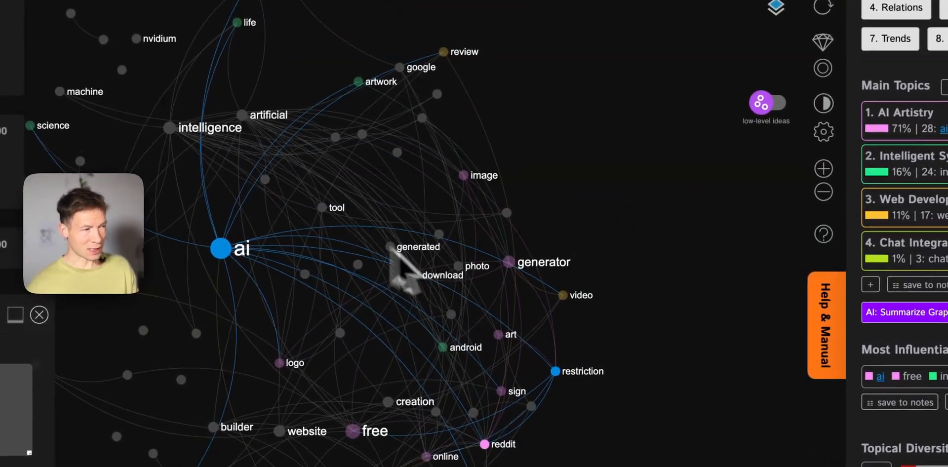
pyautogui.click(300, 244)
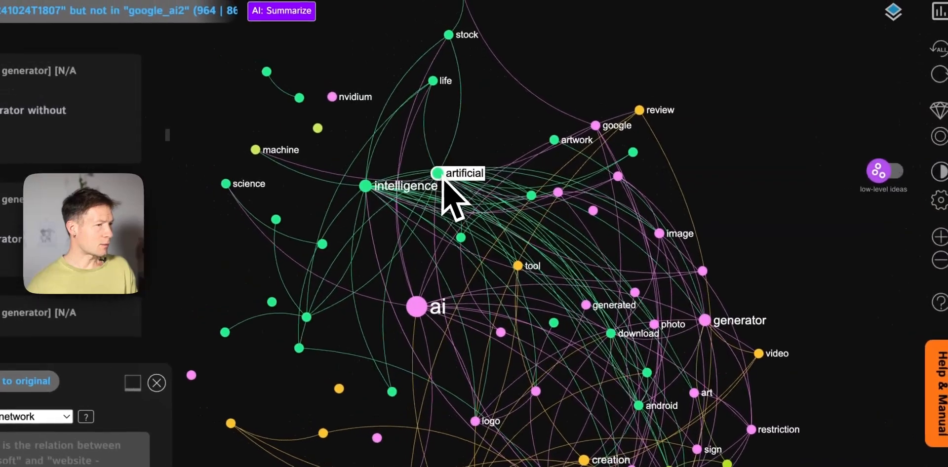
# - Inspect the connections of the artificial node, including its link to free, and clear the selection
pyautogui.click(329, 116)
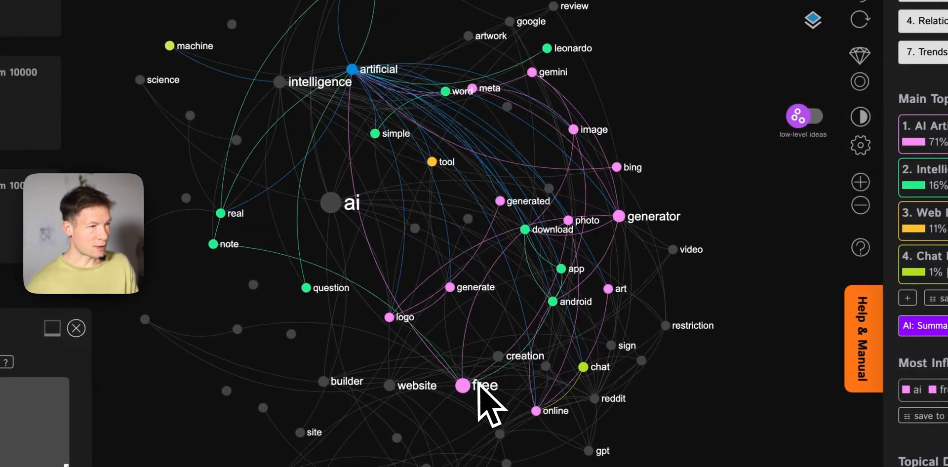
pyautogui.click(462, 385)
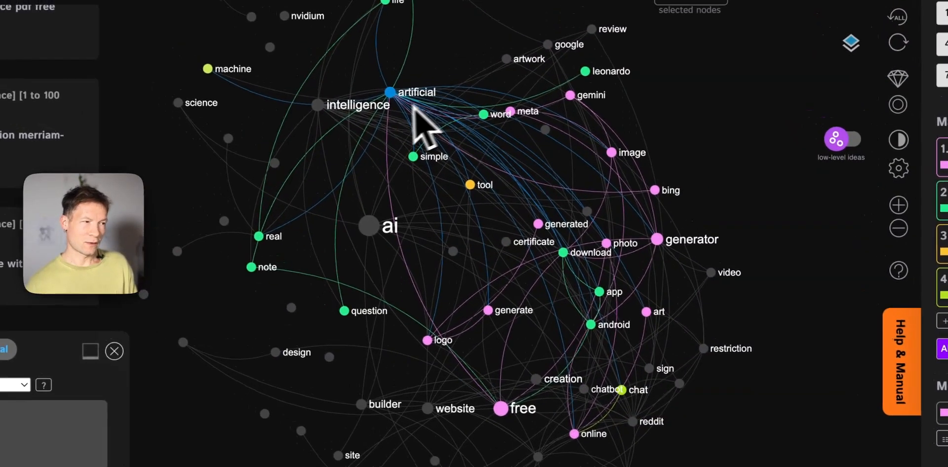
pyautogui.moveTo(480, 194); pyautogui.dragTo(460, 226)
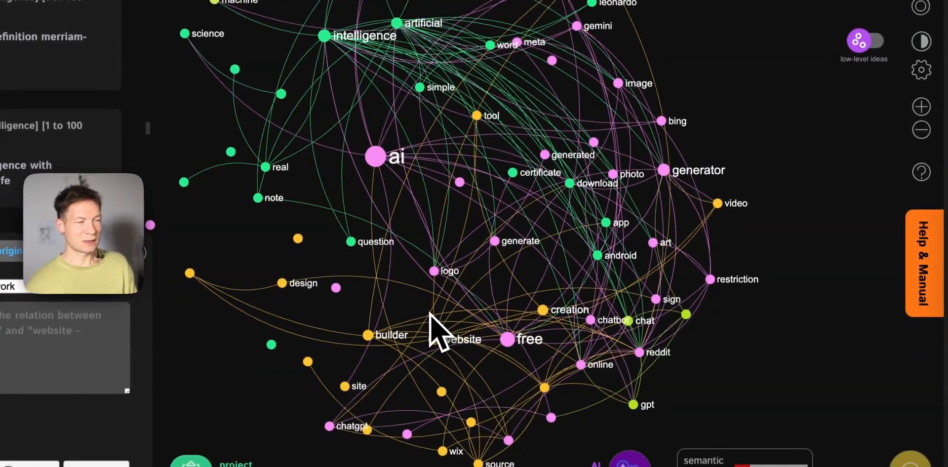
pyautogui.moveTo(417, 433); pyautogui.dragTo(429, 357)
pyautogui.moveTo(448, 255); pyautogui.dragTo(459, 239)
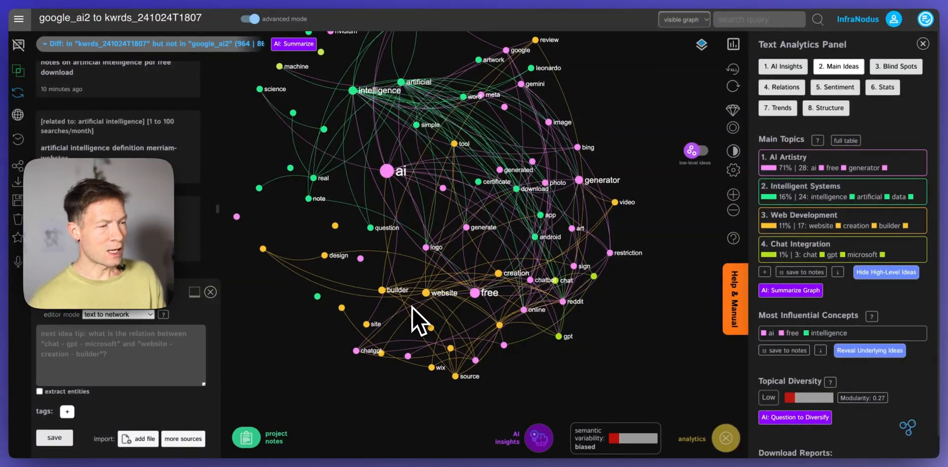
# - Select the website node and examine which keywords it connects to in the difference graph
pyautogui.scroll(5, 426, 306)
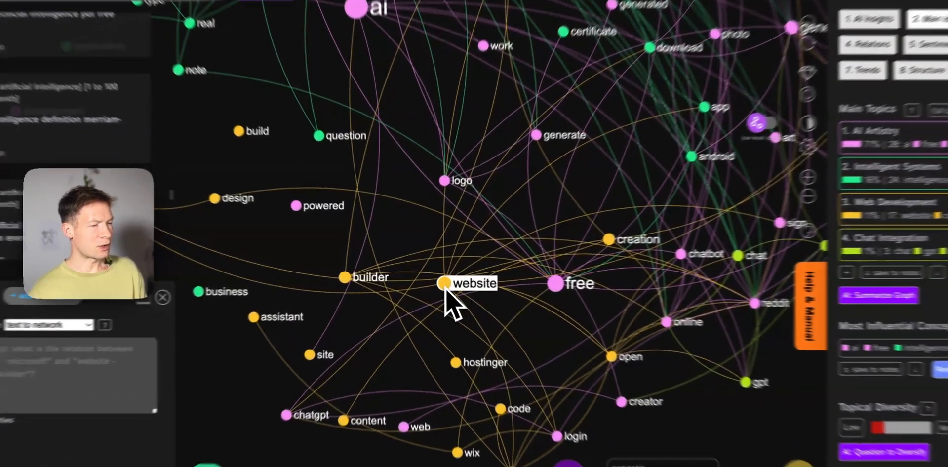
pyautogui.click(446, 287)
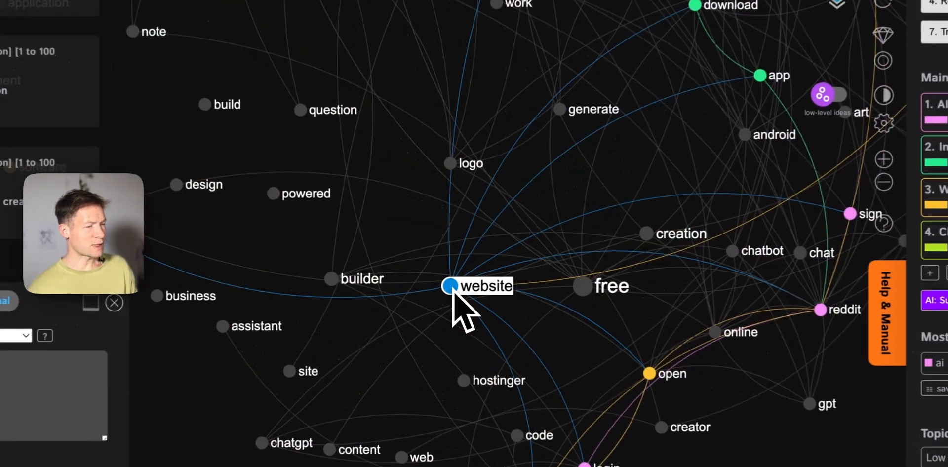
pyautogui.moveTo(464, 346); pyautogui.dragTo(425, 272)
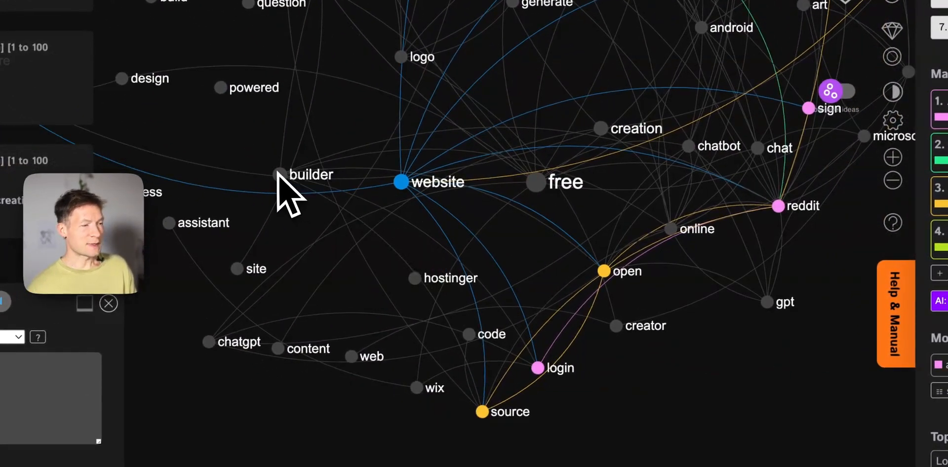
pyautogui.scroll(-2, 502, 288)
pyautogui.scroll(-2, 562, 277)
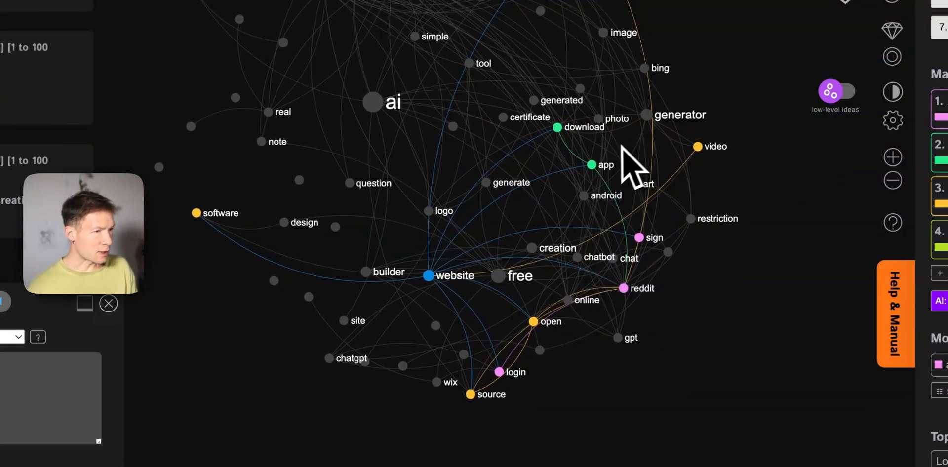
pyautogui.moveTo(620, 163); pyautogui.dragTo(613, 195)
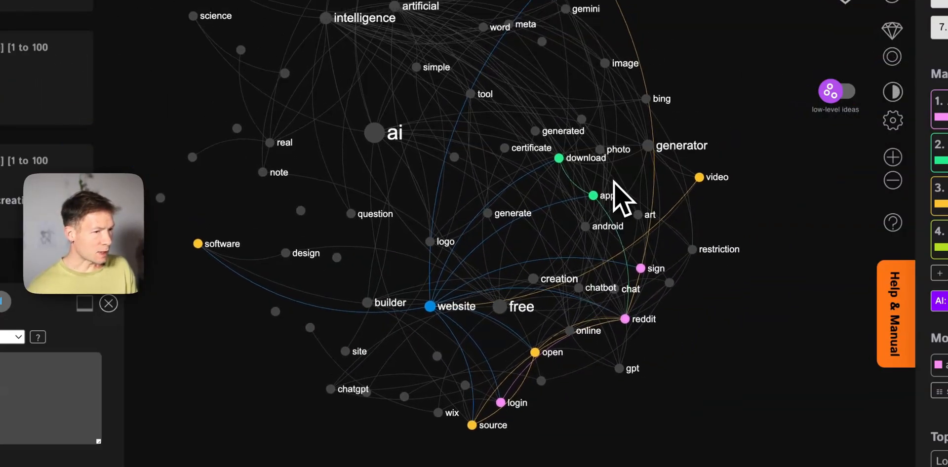
# - Inspect the search queries linking website with download and with app, one pair at a time
pyautogui.click(559, 159)
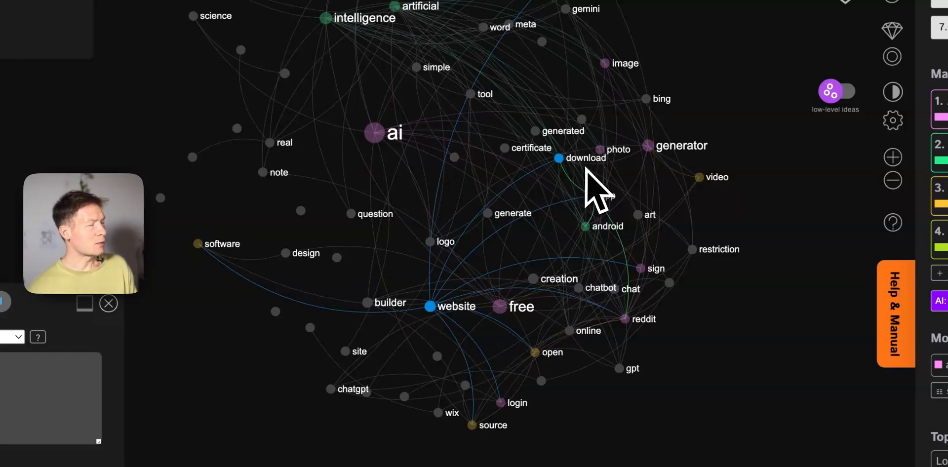
pyautogui.click(560, 158)
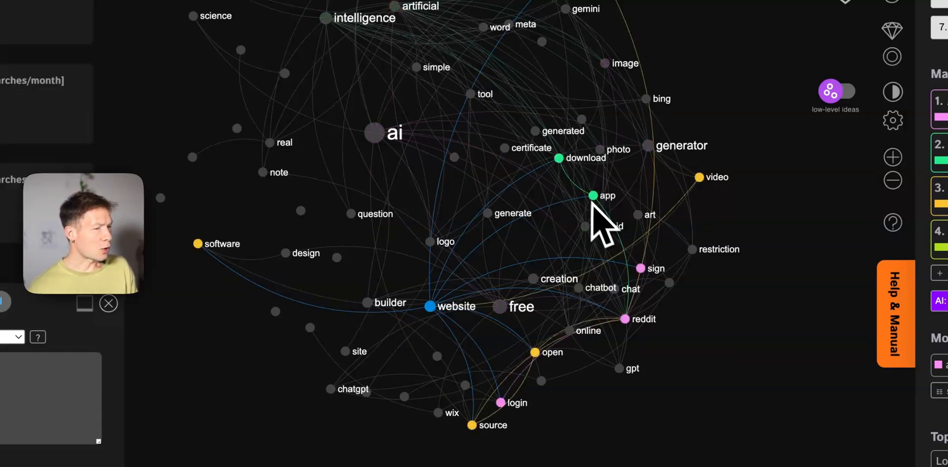
pyautogui.click(594, 196)
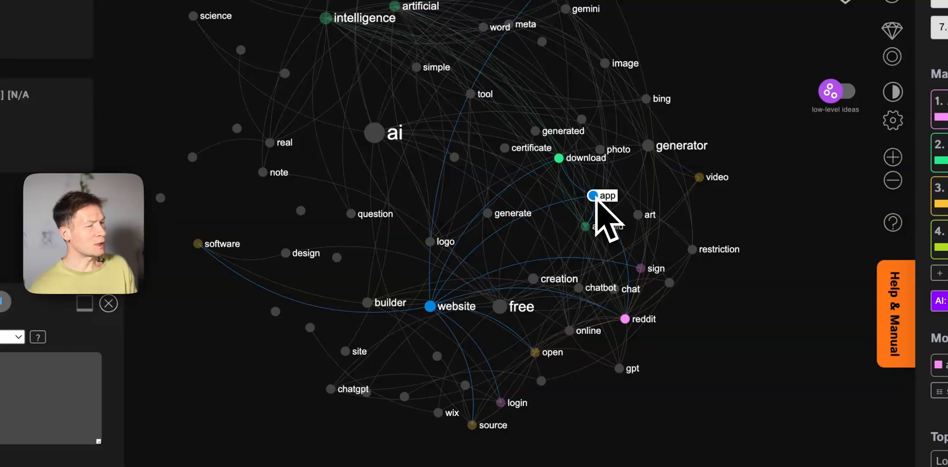
pyautogui.click(594, 196)
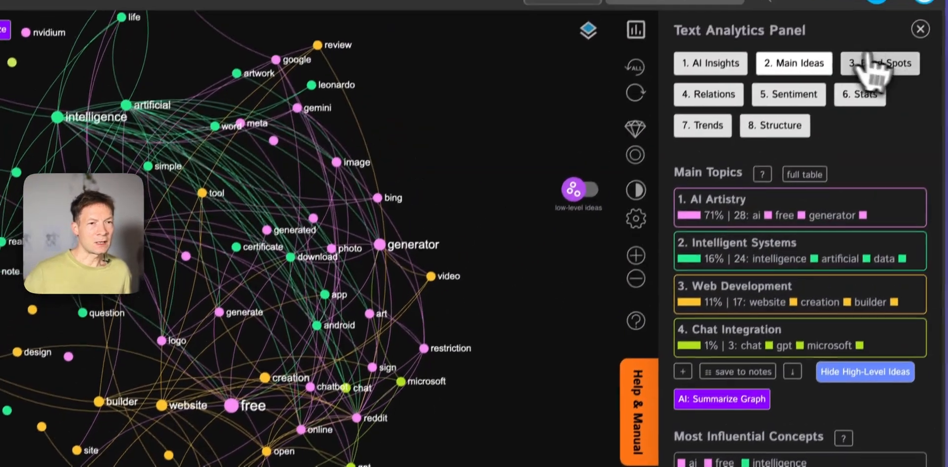
# - Open the blind spots analysis and reveal only the missing nodes in the graph
pyautogui.click(898, 31)
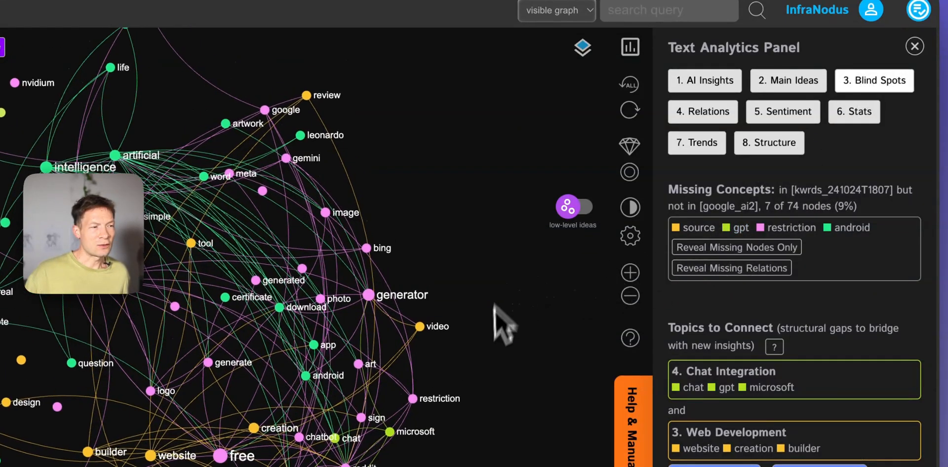
pyautogui.click(726, 248)
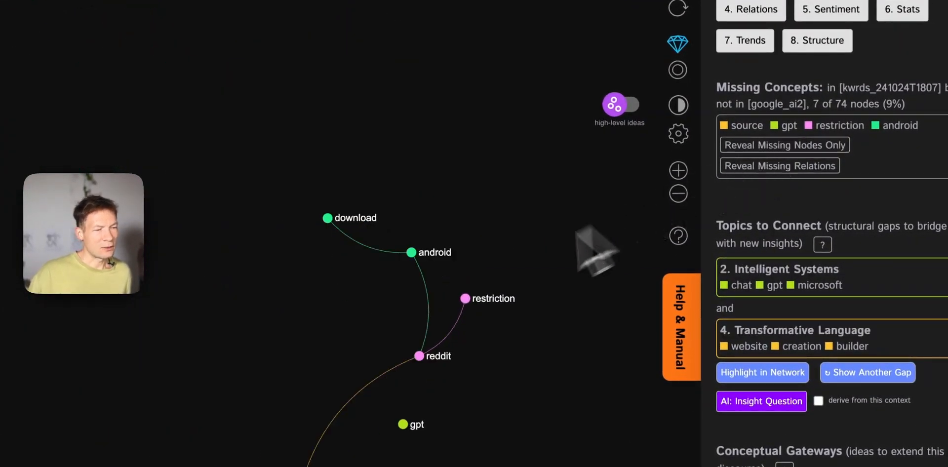
pyautogui.moveTo(483, 328); pyautogui.dragTo(438, 264)
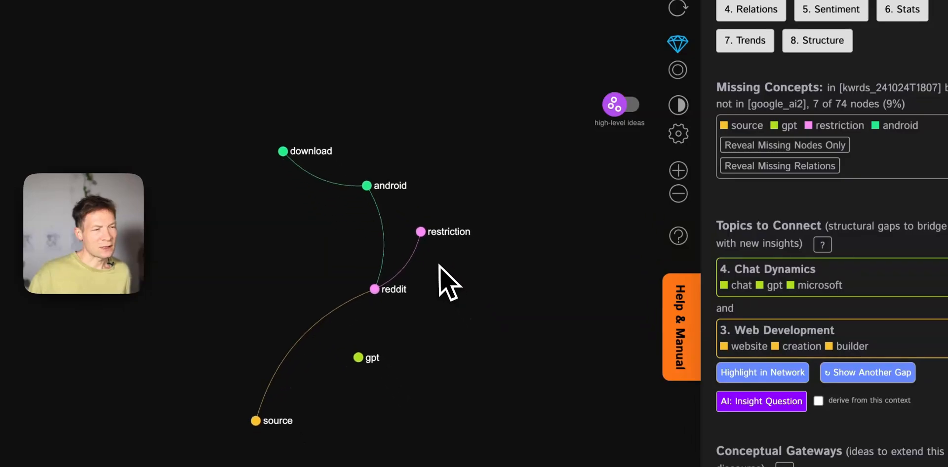
# - Inspect the reddit and android nodes individually, clear the selection, and reveal the missing relations
pyautogui.click(378, 295)
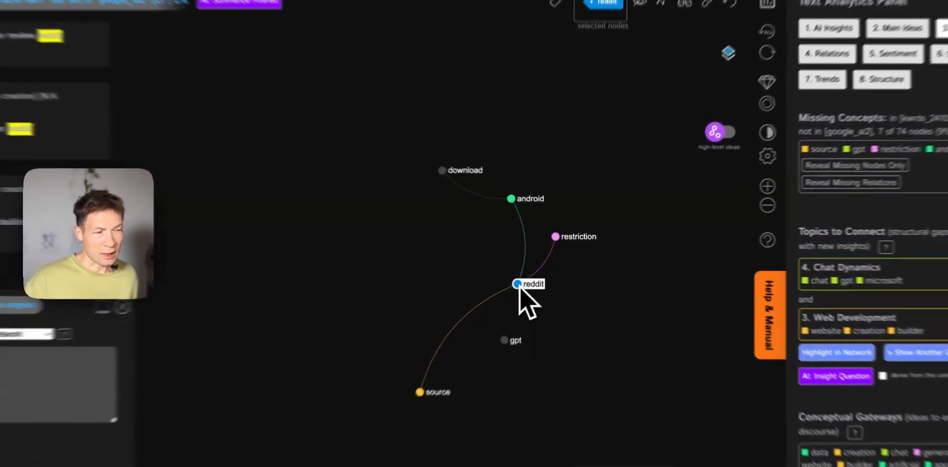
pyautogui.click(531, 274)
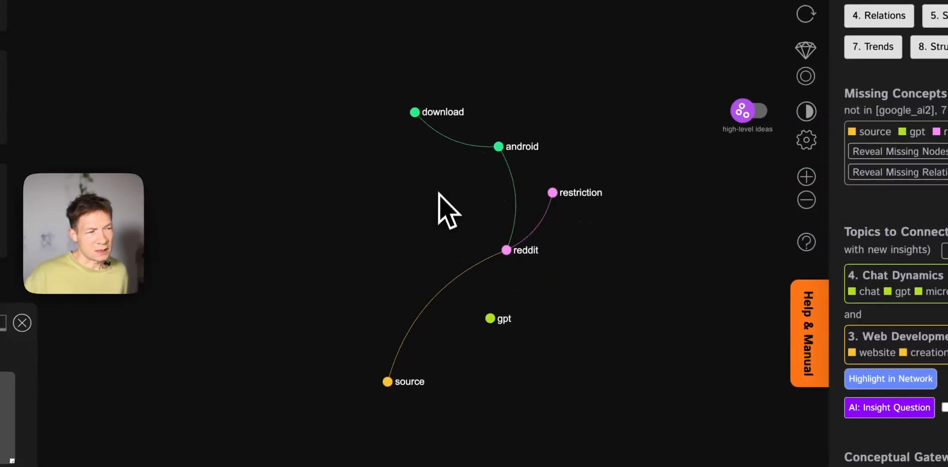
pyautogui.click(502, 150)
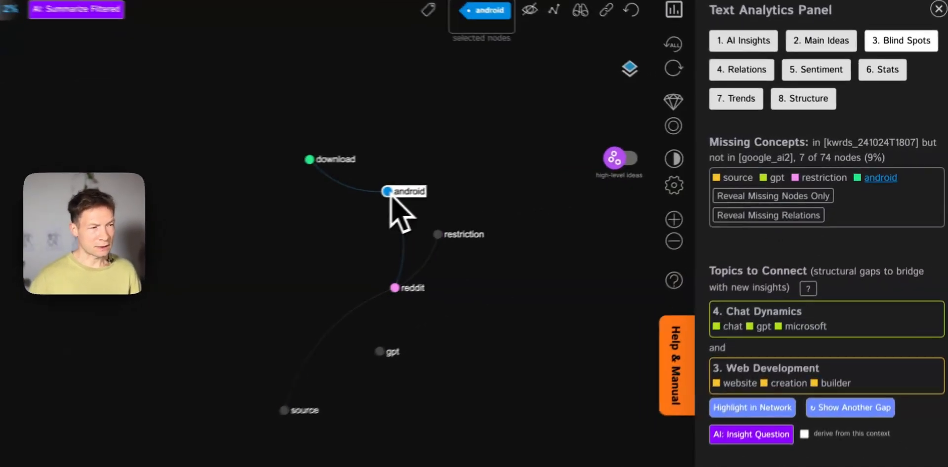
pyautogui.click(531, 177)
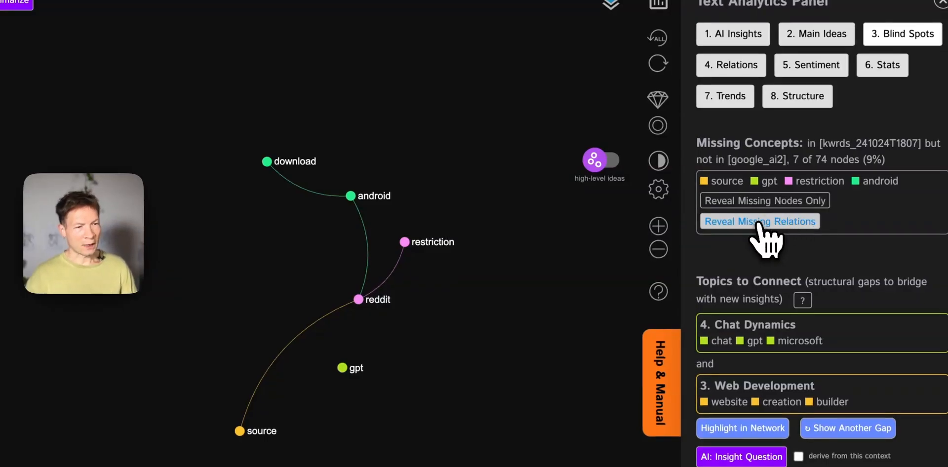
pyautogui.click(762, 222)
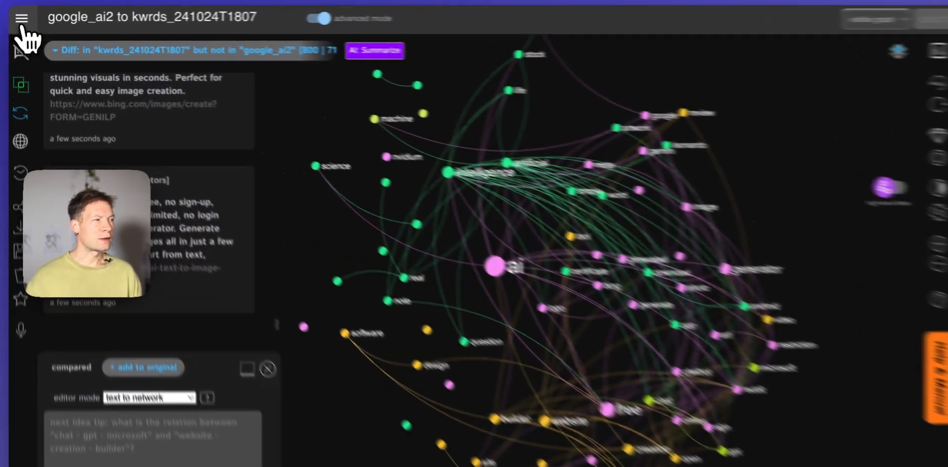
# - Open the google_ai2 graph and highlight the structural gap between the Art Generation and Machine Learning topics
pyautogui.click(19, 19)
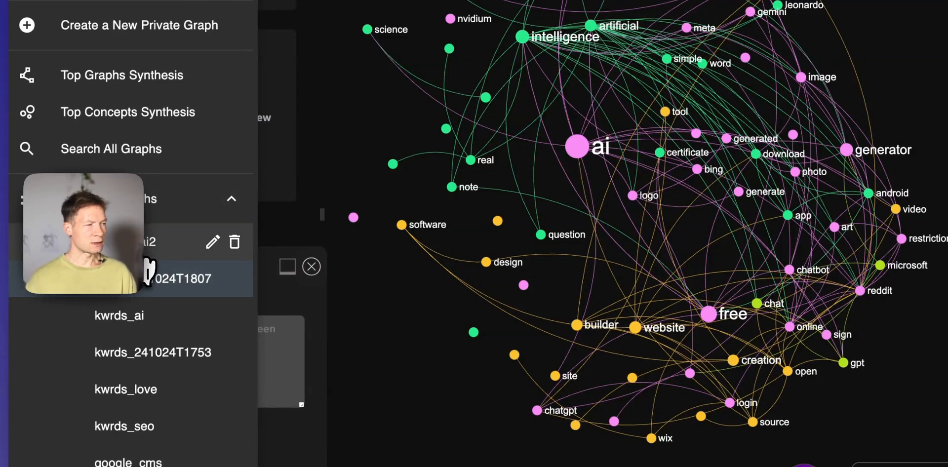
pyautogui.click(148, 271)
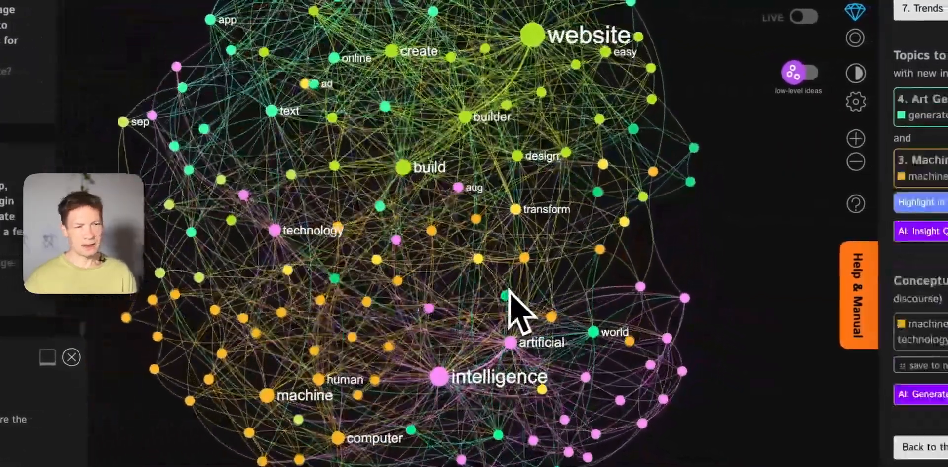
pyautogui.click(918, 202)
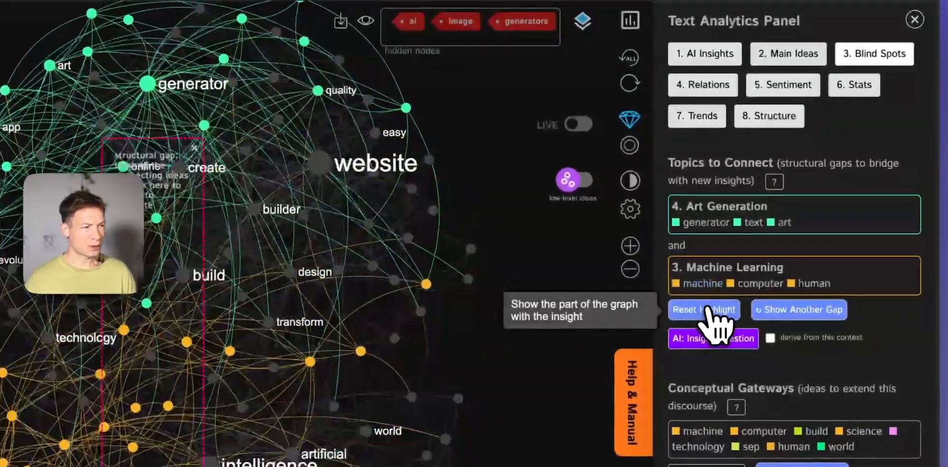
pyautogui.scroll(-1, 807, 341)
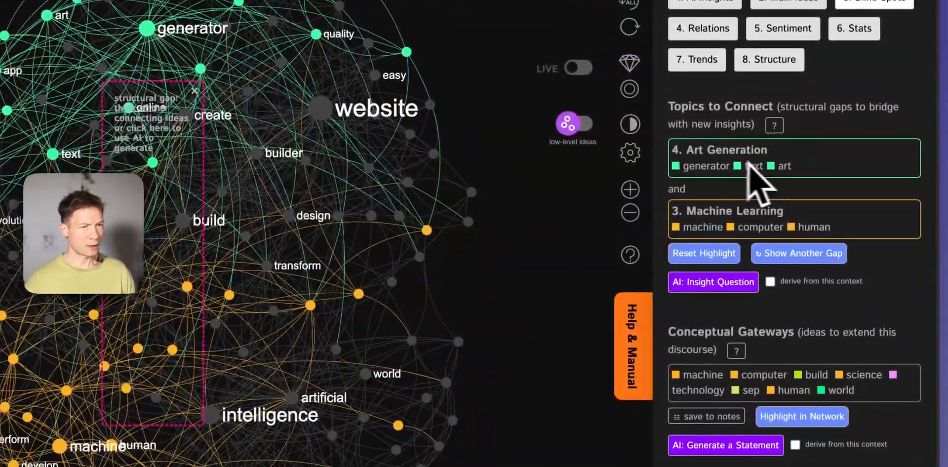